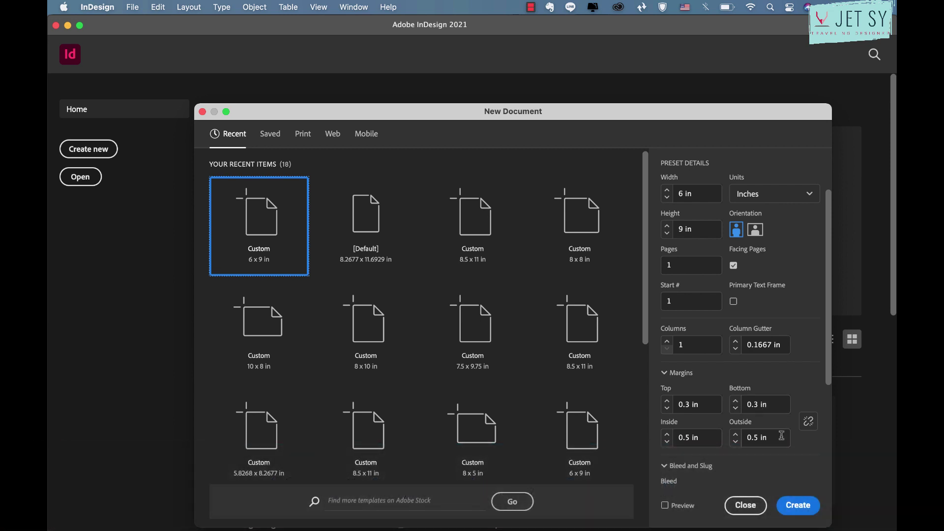
Create a 6 x 9 in facing-pages document with 0.3 in top and bottom margins, and switch to the Essentials Classic workspace
click(797, 506)
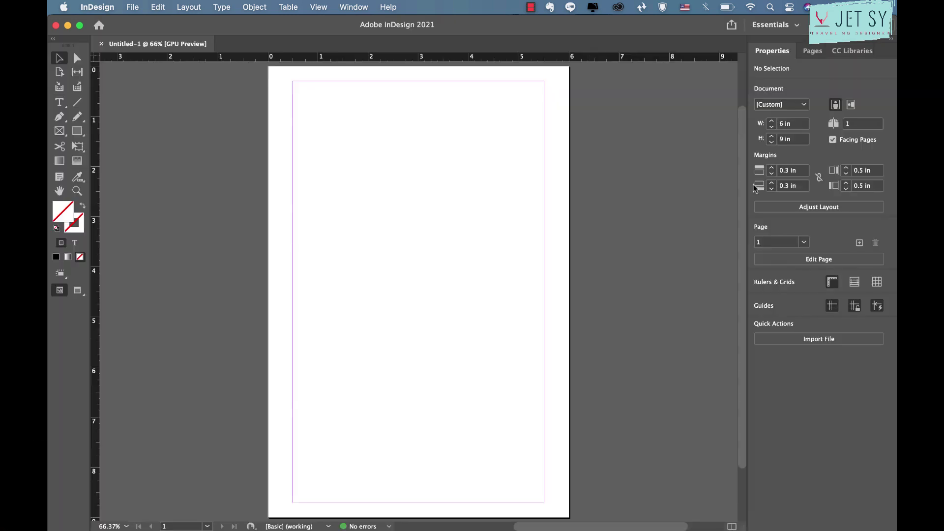
click(795, 25)
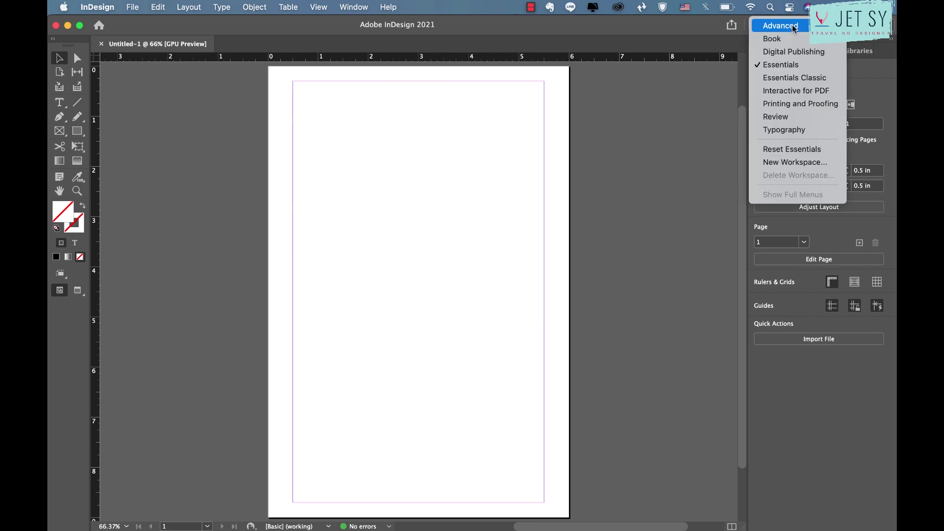
click(787, 76)
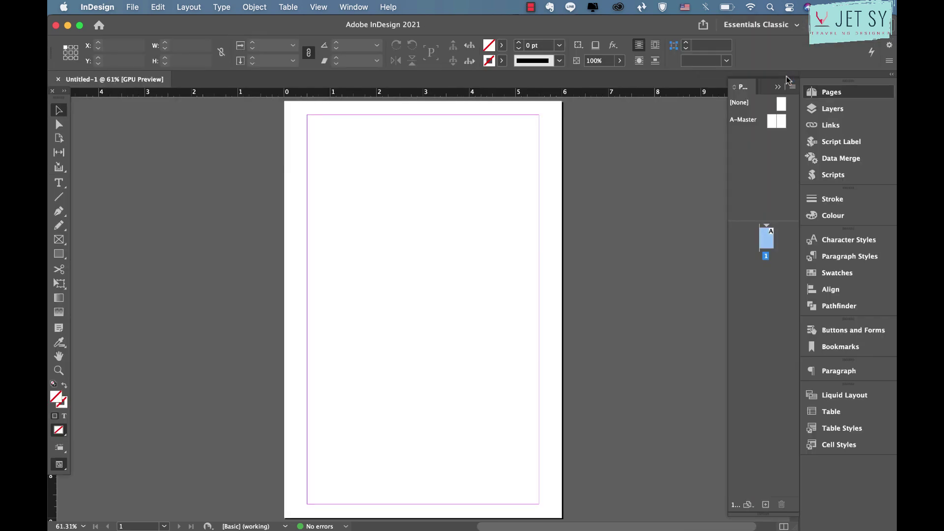
On the A-Master spread, place a table with 3 body rows and 1 column across the top of the left page, about 5 x 2 in
double_click(768, 122)
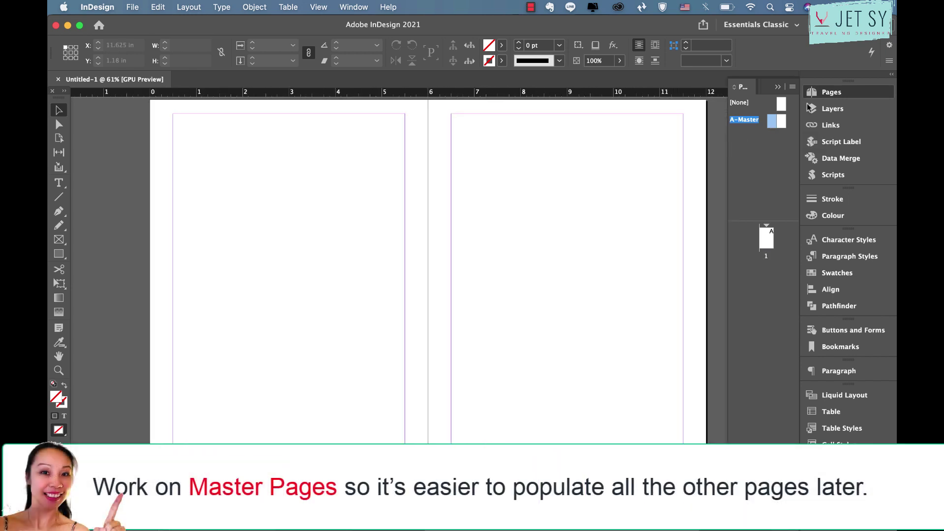
click(778, 86)
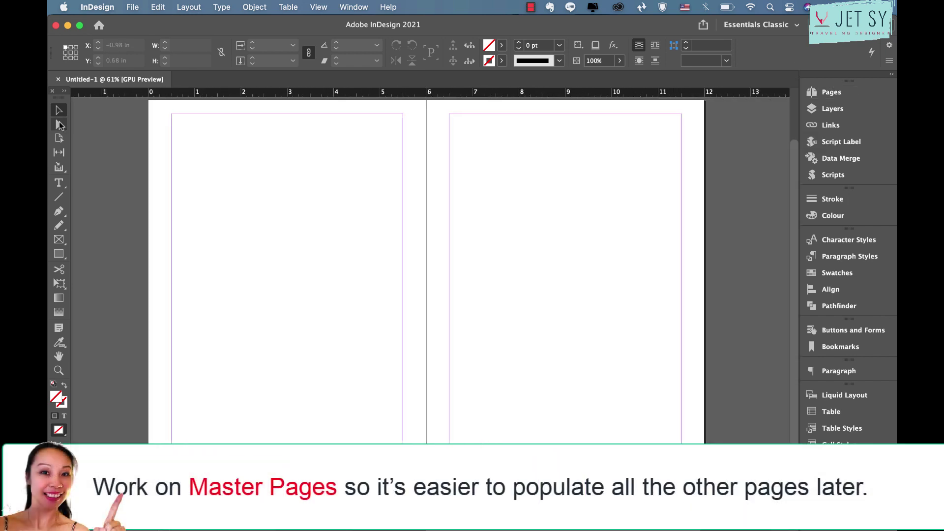
click(290, 7)
click(304, 24)
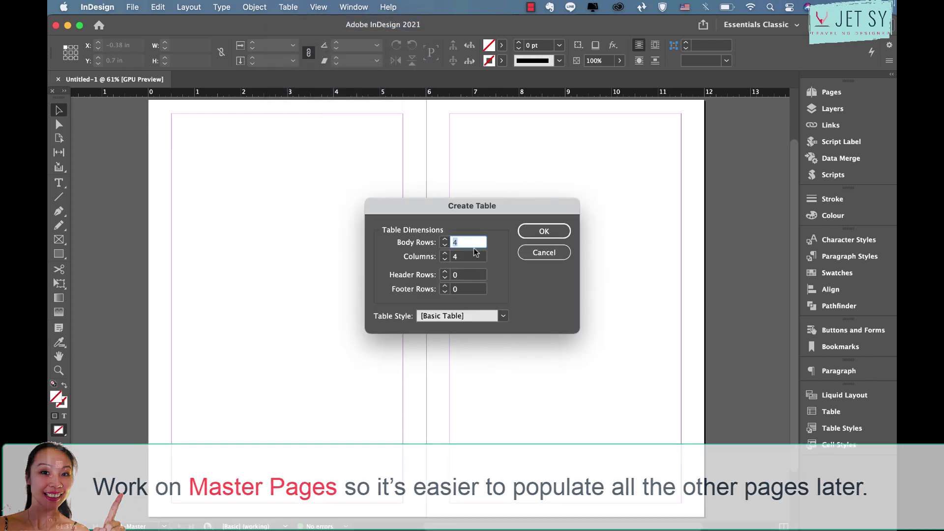
text(3)
key(Tab)
text(1)
click(533, 236)
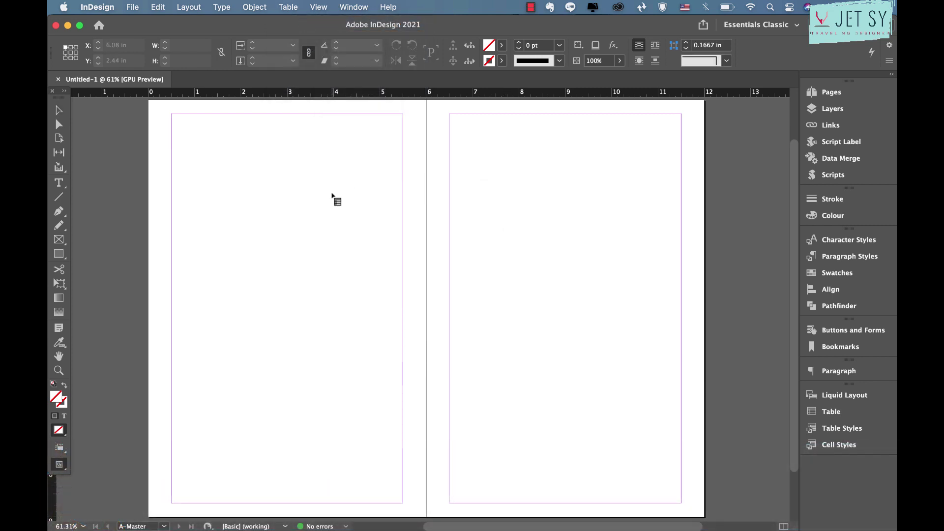
drag(171, 114, 403, 208)
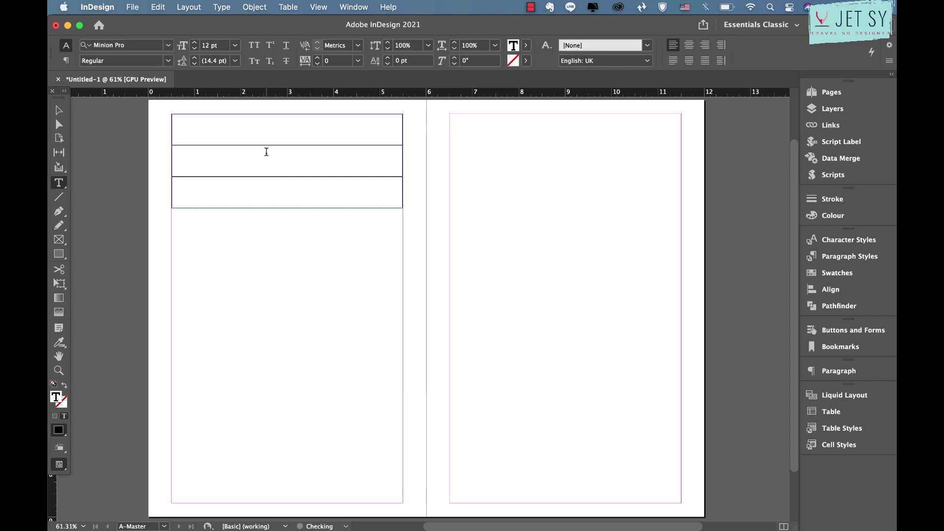
Set all border and row lines of the whole table to a 0.5 pt stroke
click(172, 110)
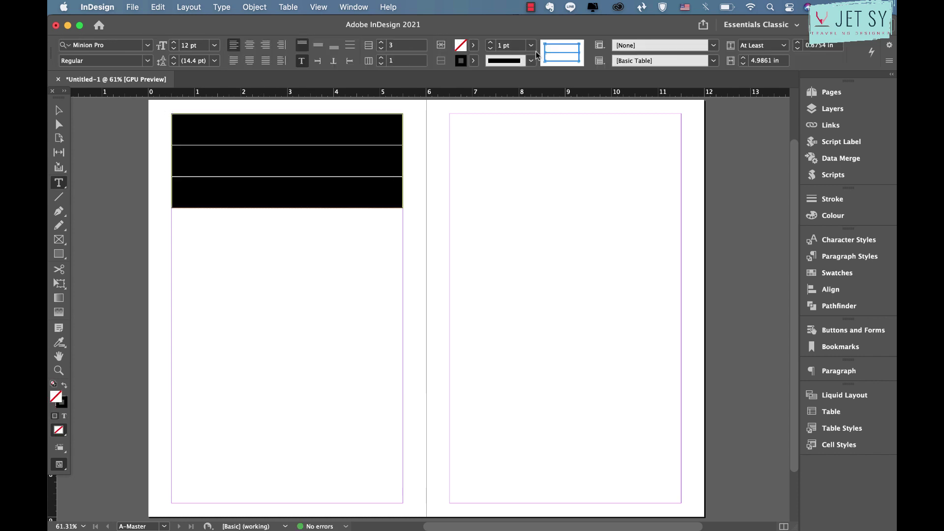
click(531, 46)
click(512, 112)
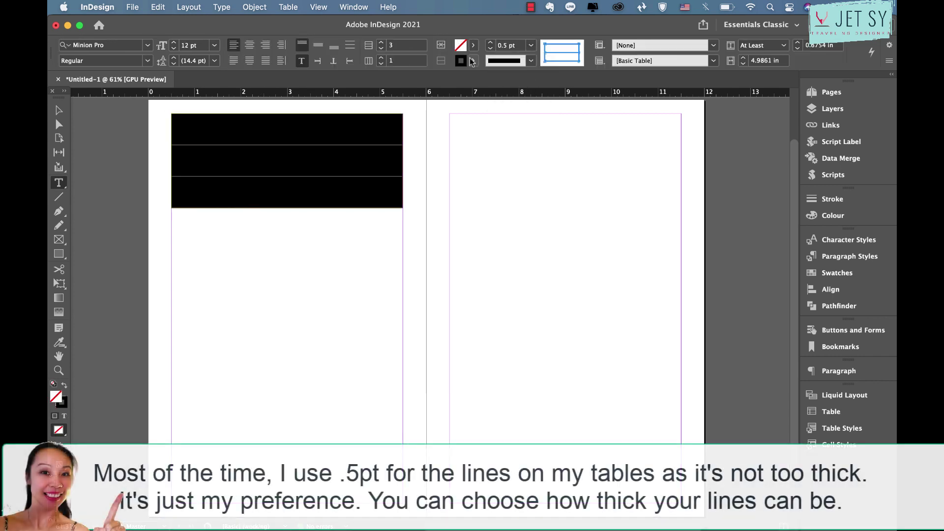
Set the text of all table cells to Poppins Regular at 11 pt
click(98, 44)
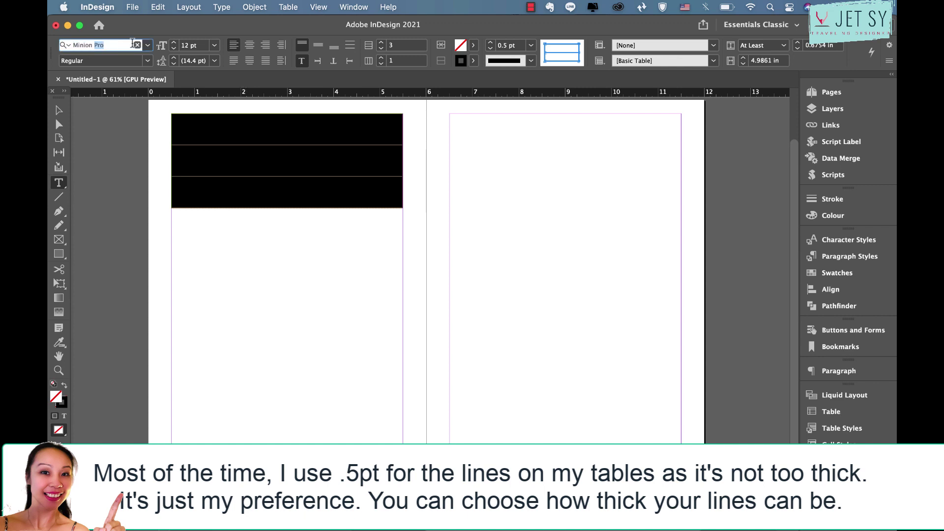
text(popp)
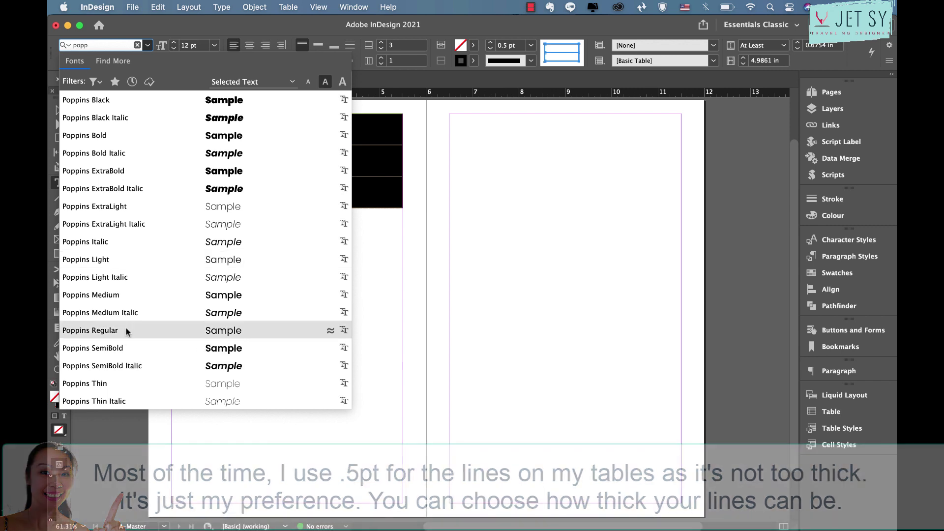
click(126, 331)
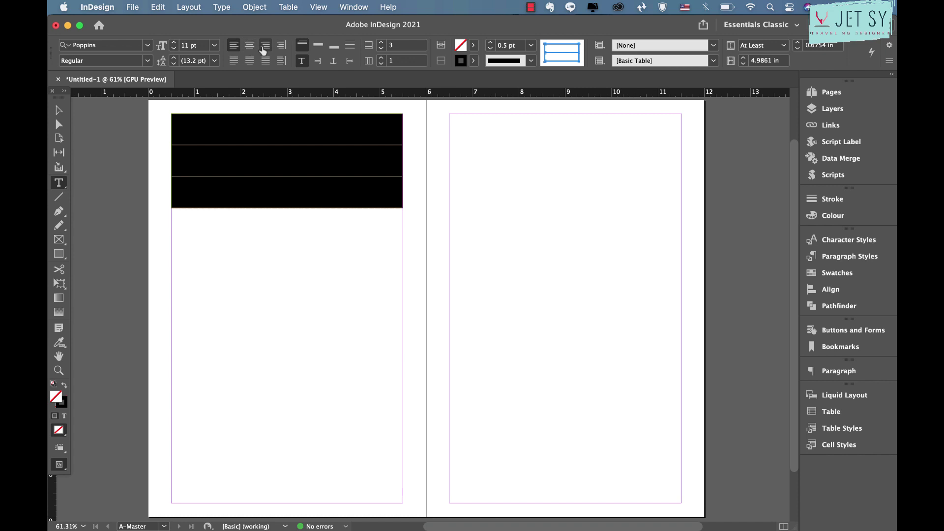
Label the three table rows PROJECT, PROJECT MANAGER and TEAM from top to bottom
click(209, 123)
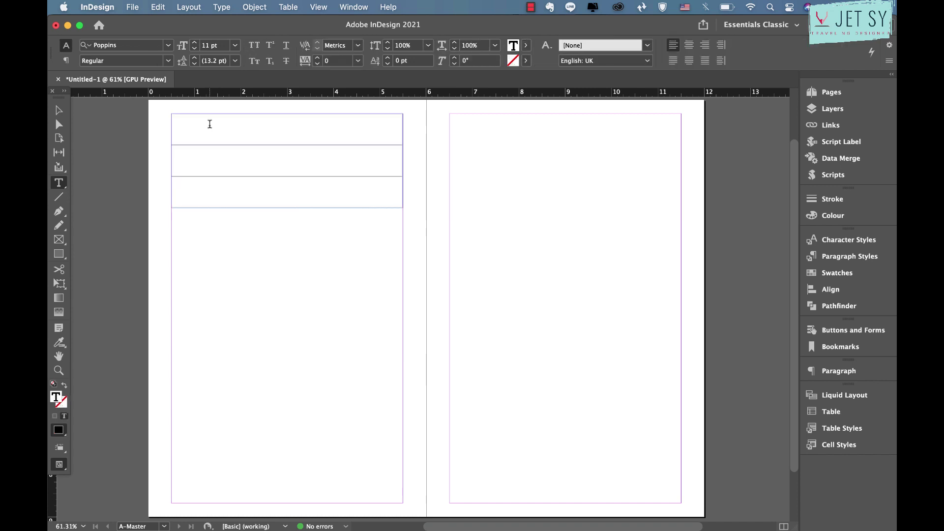
text(PROJ)
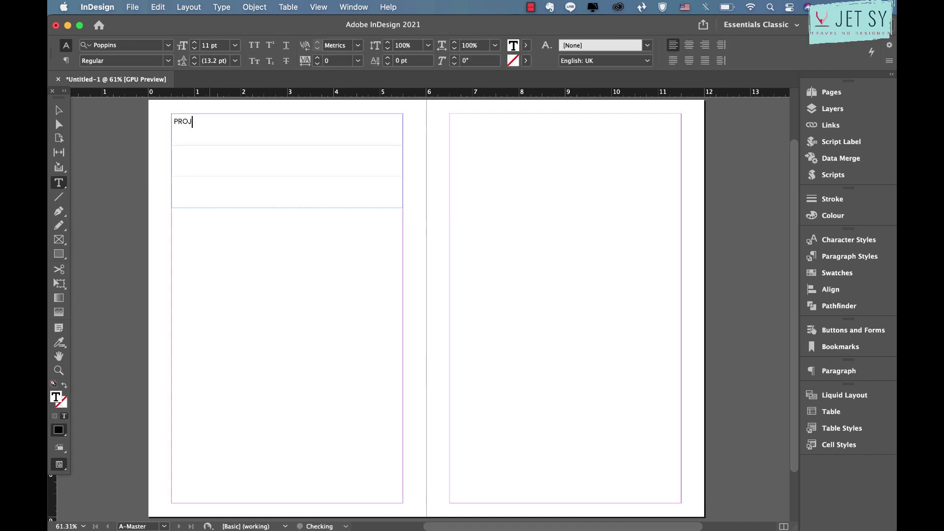
text(ECT)
click(205, 146)
text(P)
click(189, 183)
text(TEAM)
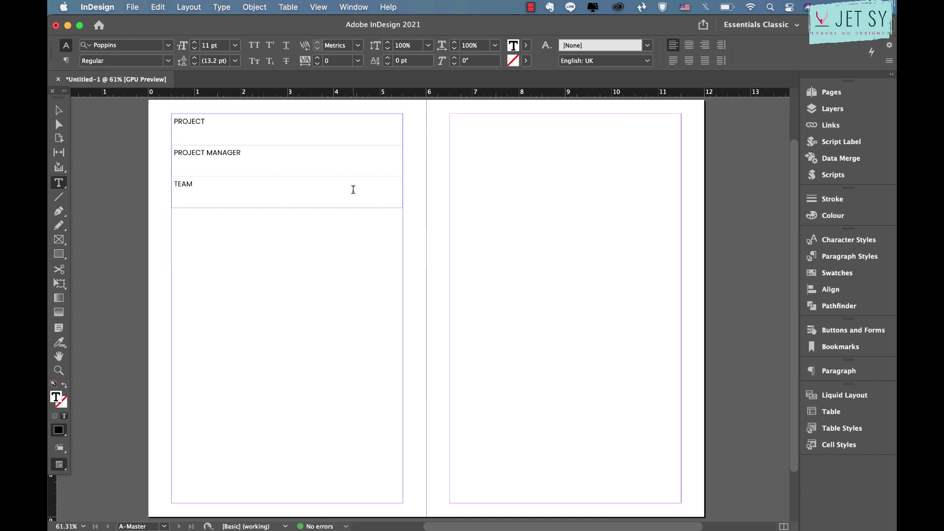
Split the TEAM cell vertically, widen its left part to about 3.5 in, and bring the table's right edge back to the margin
key(Escape)
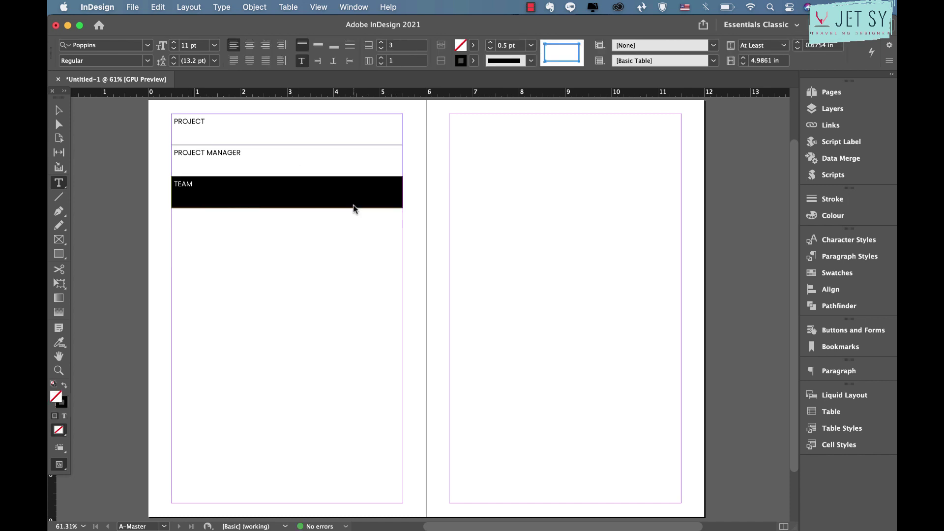
right_click(367, 207)
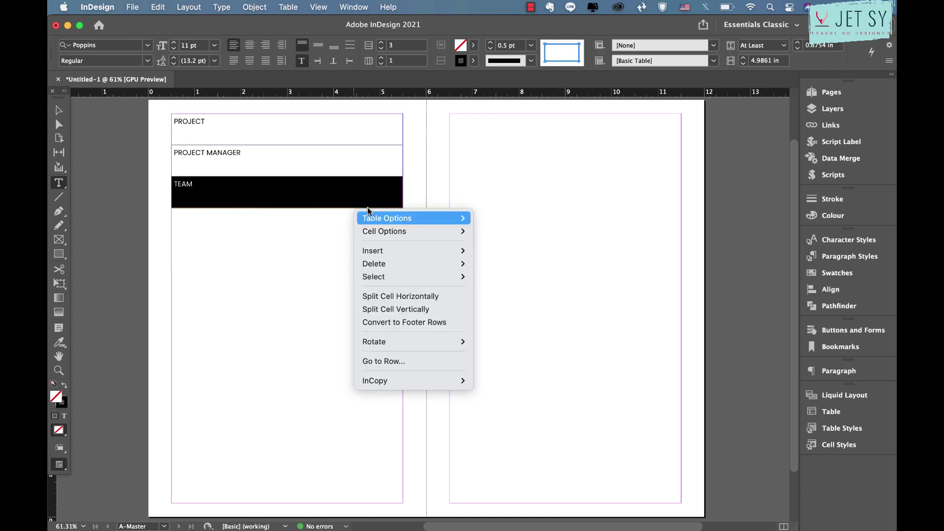
click(426, 309)
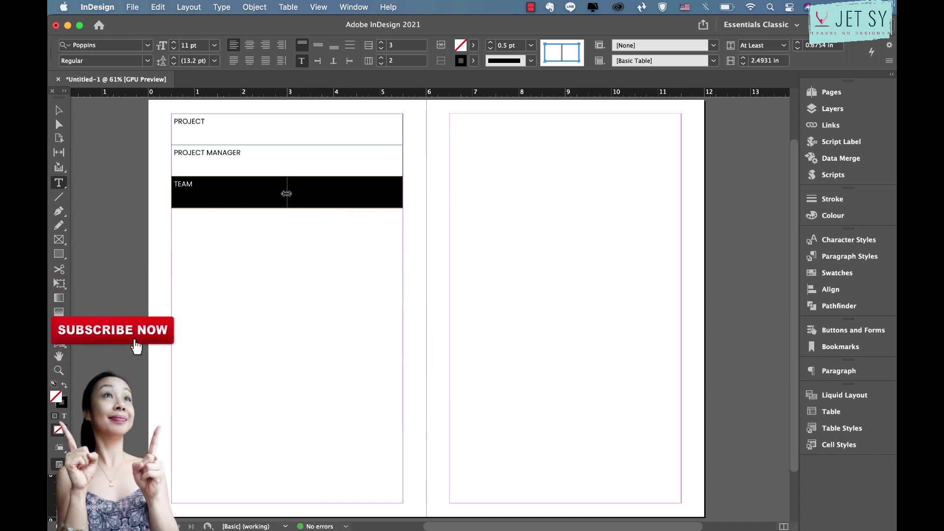
drag(287, 195, 334, 193)
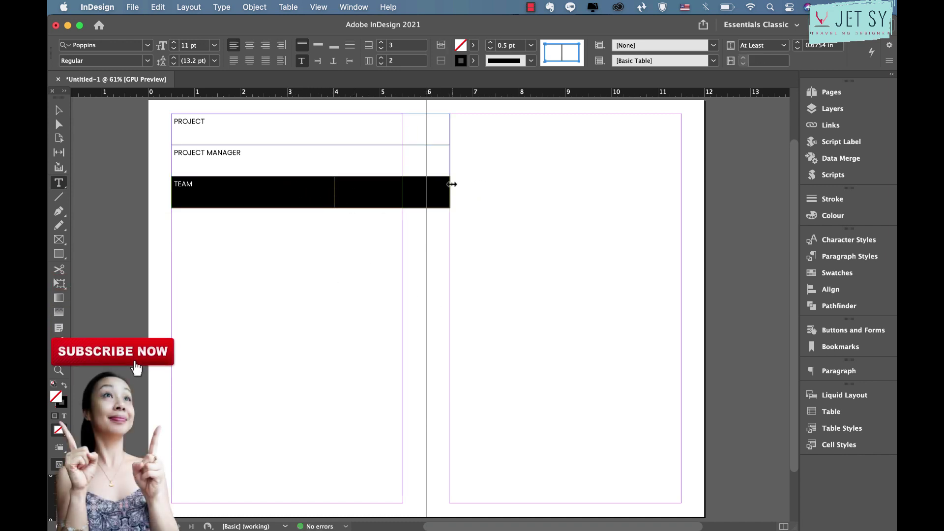
drag(449, 184, 402, 186)
Enter DATE in the new cell beside TEAM, and add COMPLETED at the right end of the PROJECT row
click(351, 186)
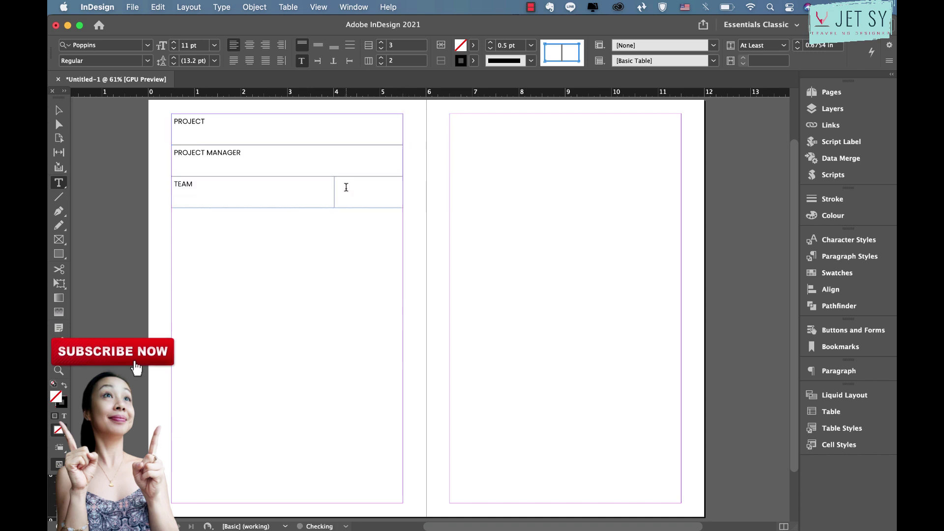
text(DATE)
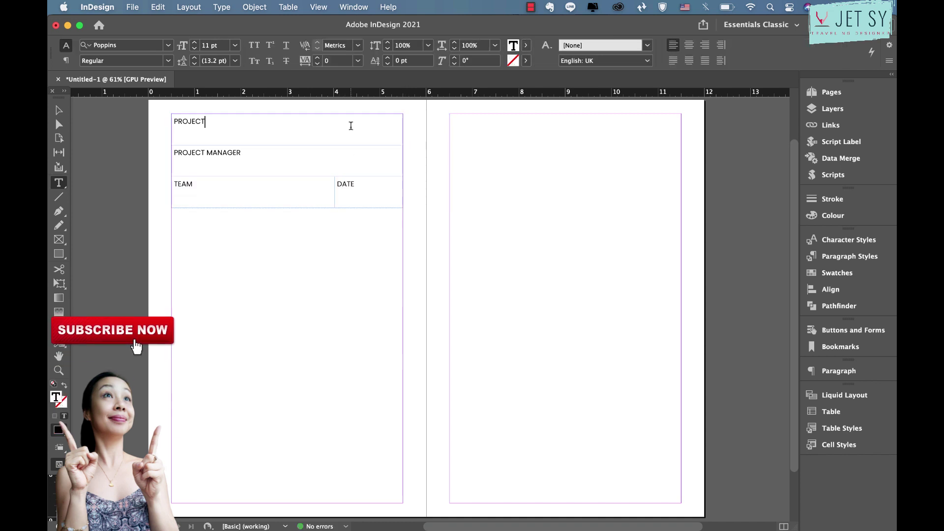
click(351, 124)
text(COMPLETED)
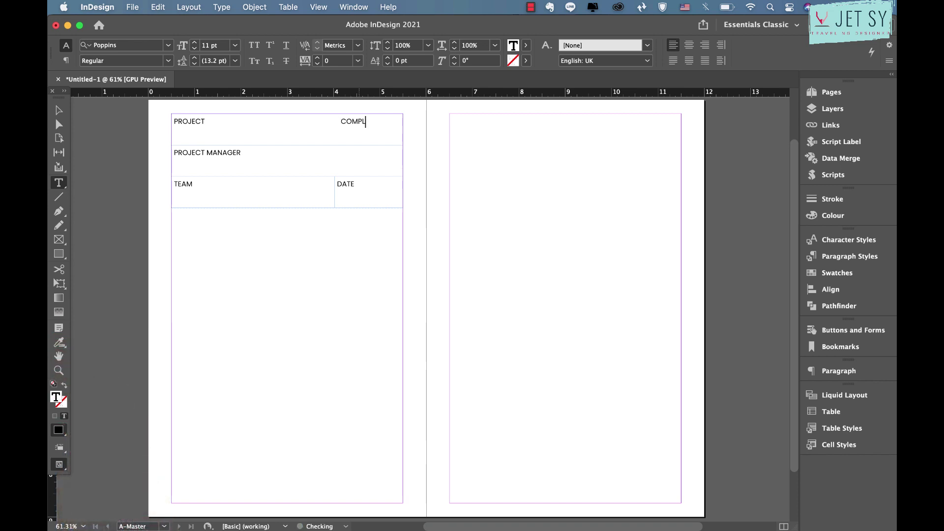
click(337, 121)
Draw a small square checkbox of about 0.21 in just left of the word COMPLETED
click(58, 254)
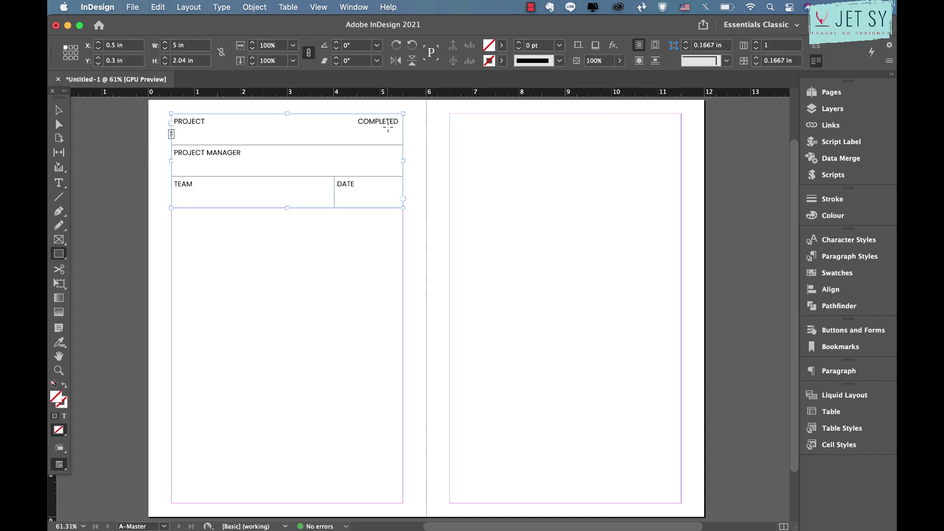
drag(345, 117, 357, 128)
key(super+shift+a)
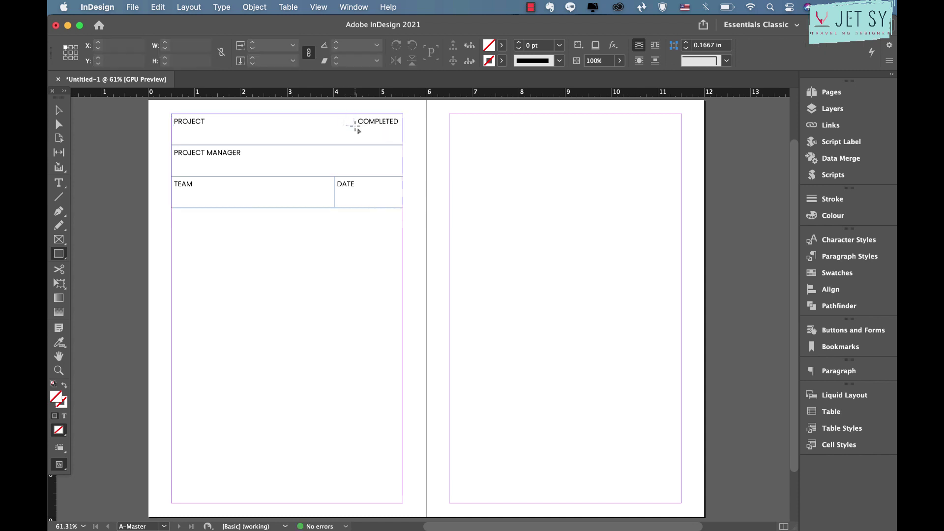
Give the checkbox square beside COMPLETED a 0.5 pt black stroke
click(58, 109)
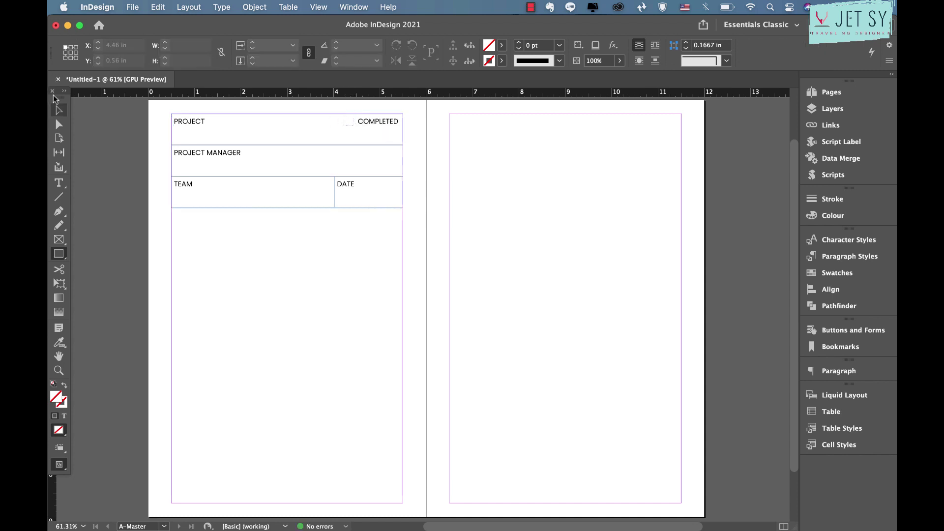
click(349, 127)
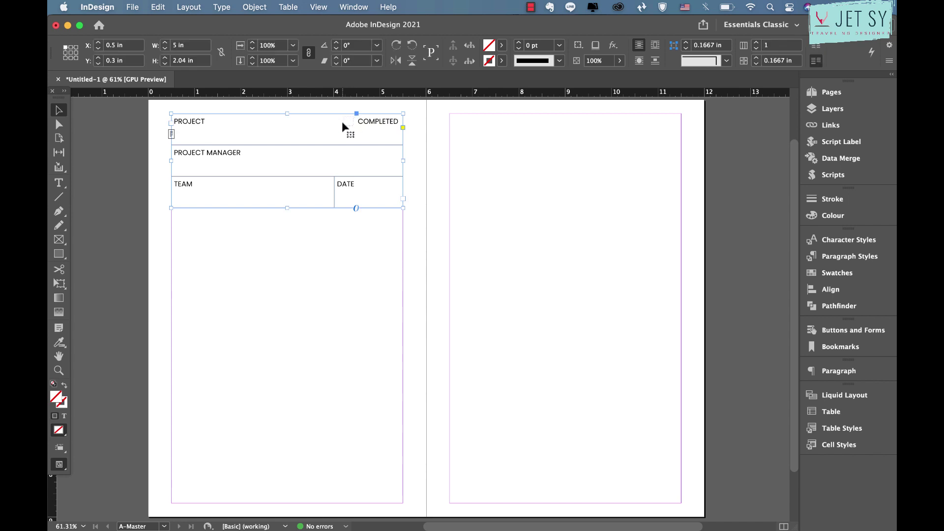
click(435, 146)
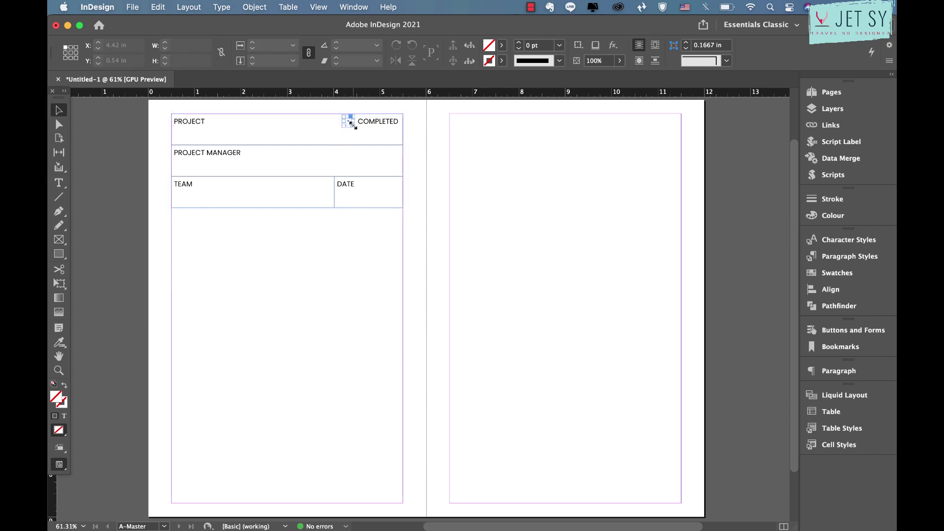
click(348, 121)
click(560, 46)
click(556, 83)
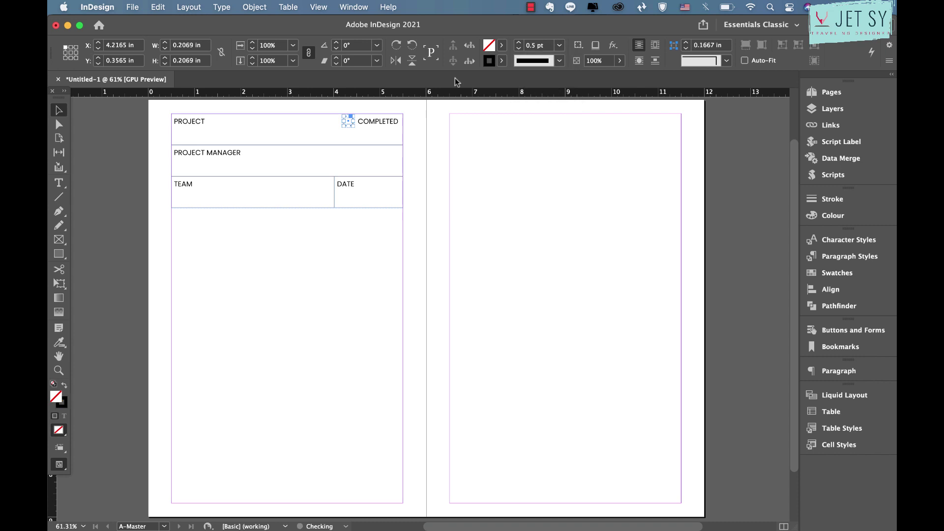
click(109, 186)
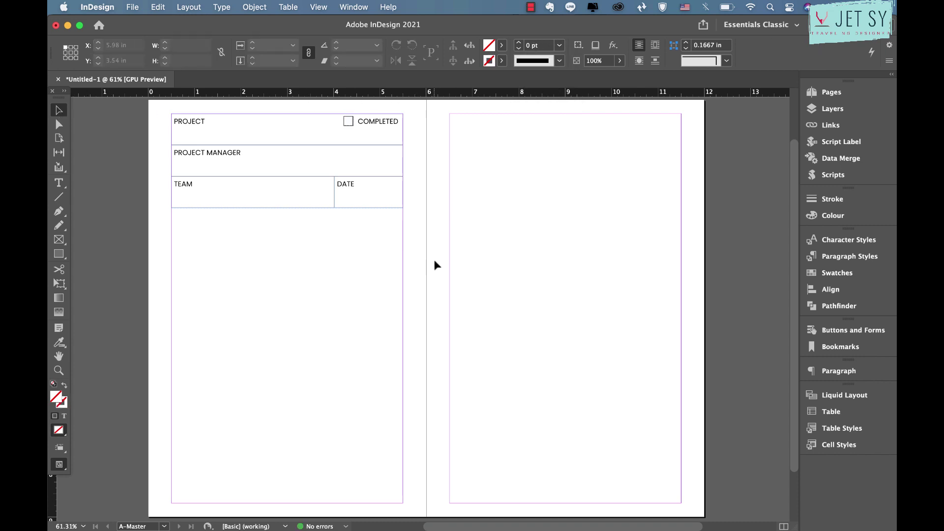
Shorten the PROJECT and PROJECT MANAGER rows and distribute these two rows evenly
click(256, 142)
drag(256, 142, 256, 140)
drag(273, 170, 316, 152)
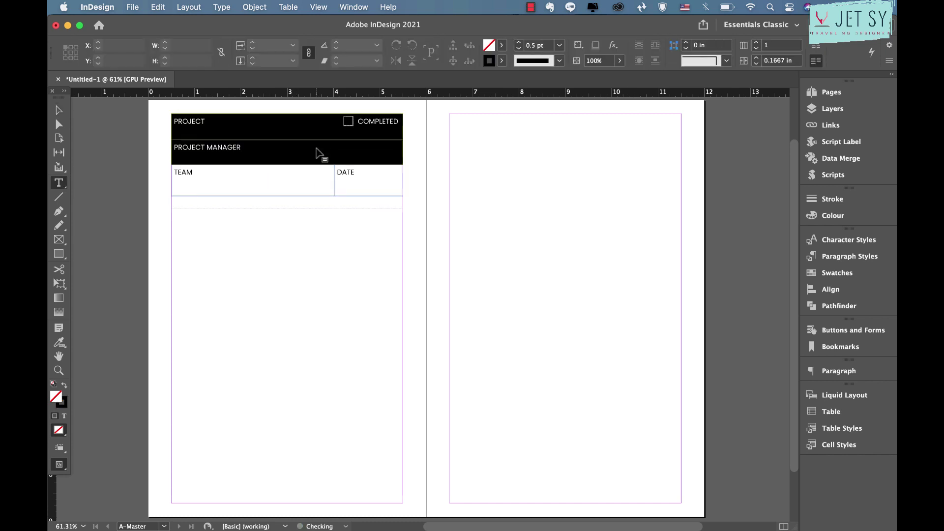
right_click(317, 153)
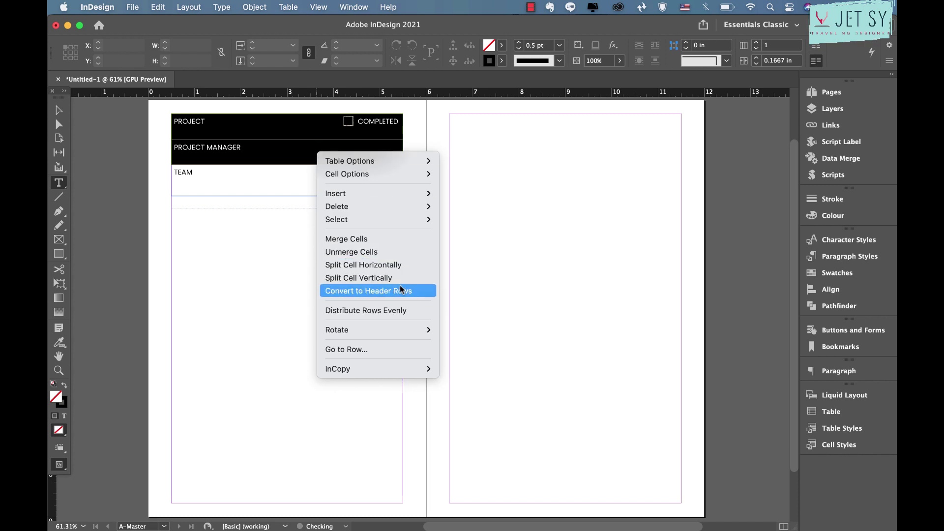
click(399, 310)
Make the TEAM and DATE row slightly taller, and shorten the PROJECT and PROJECT MANAGER rows above it
drag(283, 196, 283, 208)
click(386, 280)
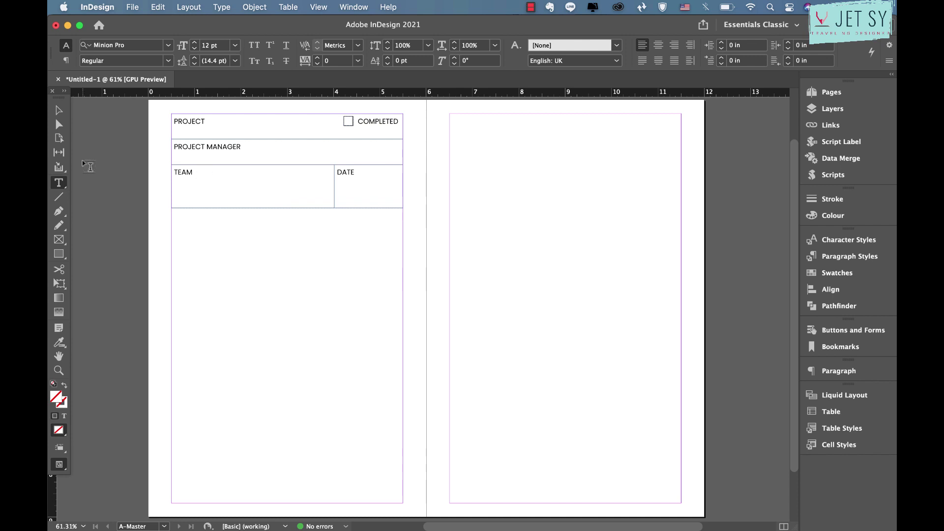
drag(228, 139, 228, 135)
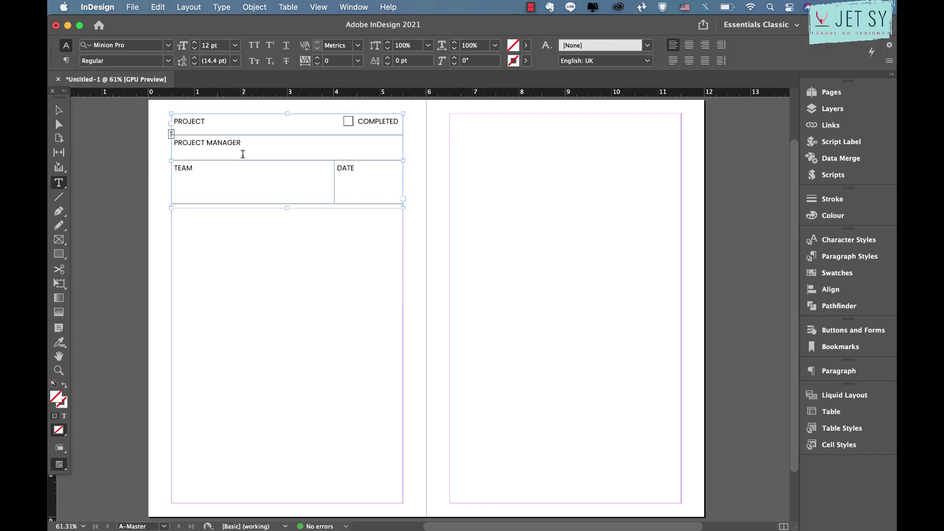
click(242, 154)
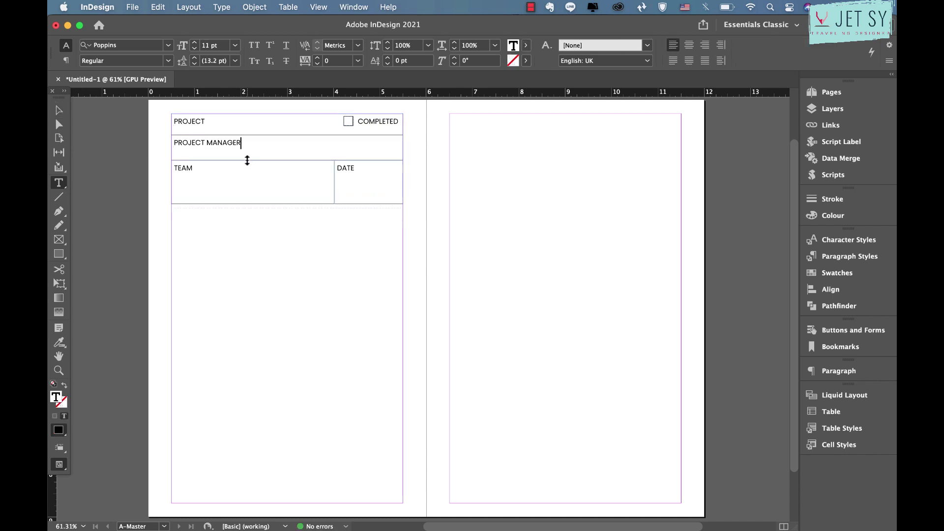
drag(248, 160, 241, 142)
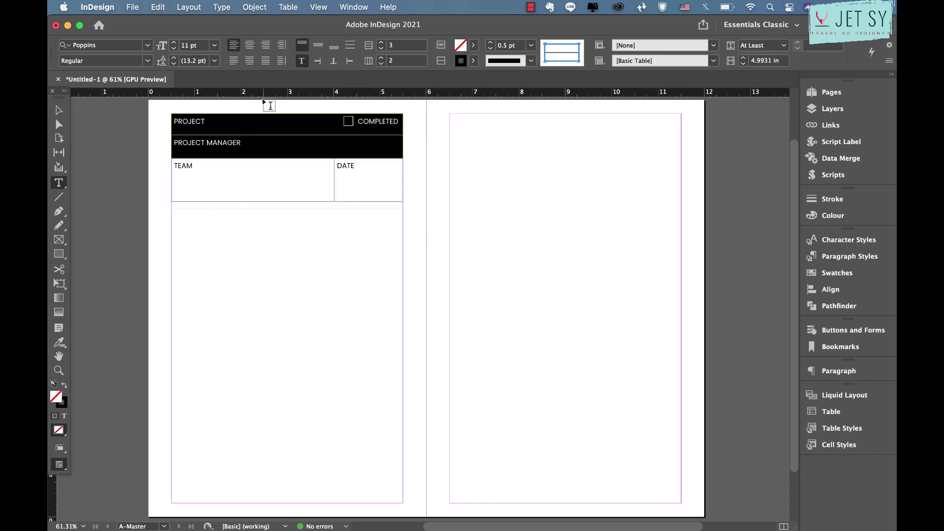
Distribute the PROJECT and PROJECT MANAGER rows evenly again
click(247, 122)
double_click(183, 120)
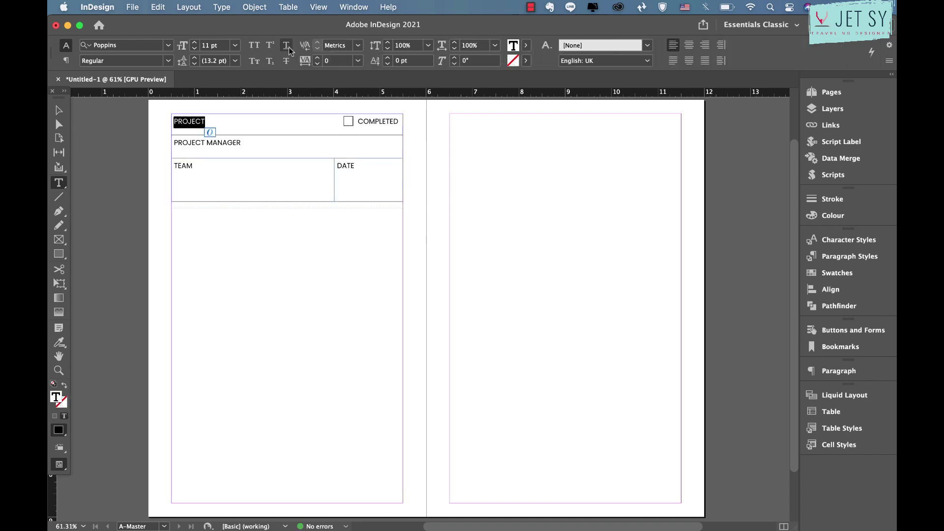
click(241, 143)
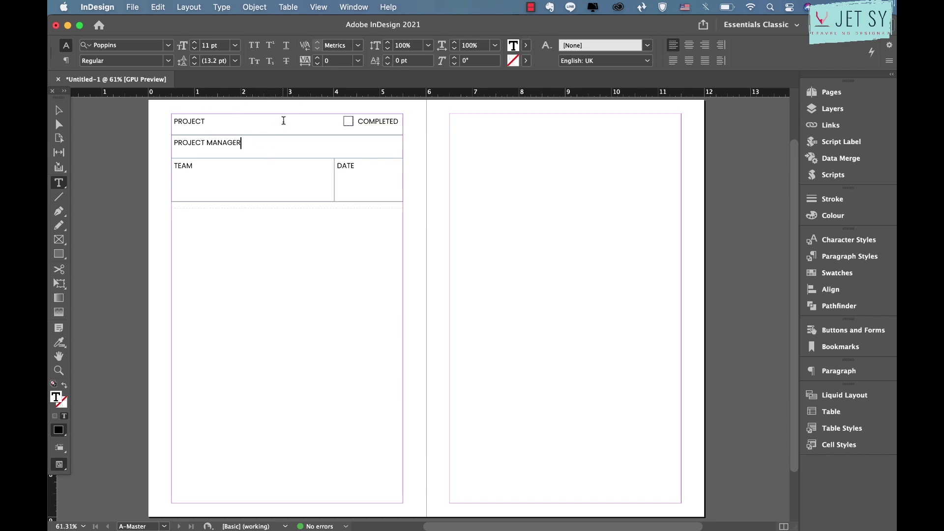
drag(283, 121, 285, 141)
right_click(284, 142)
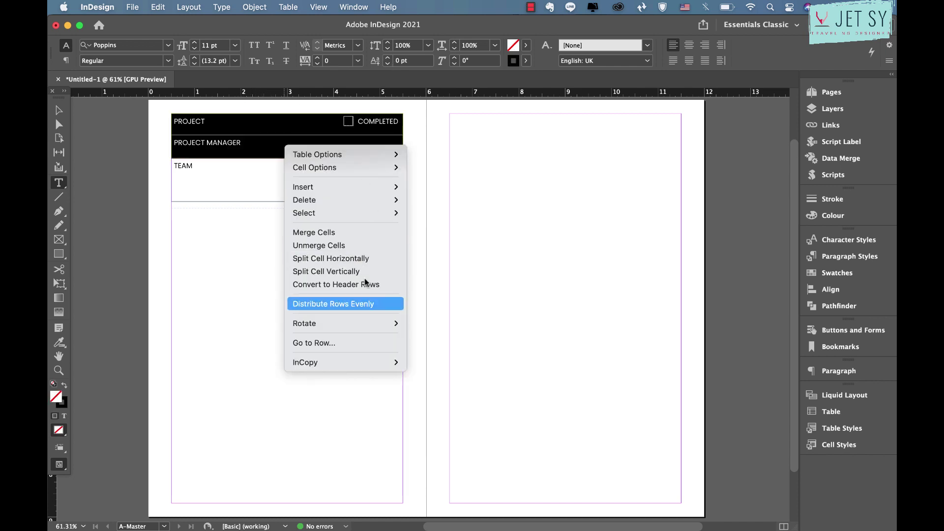
click(358, 308)
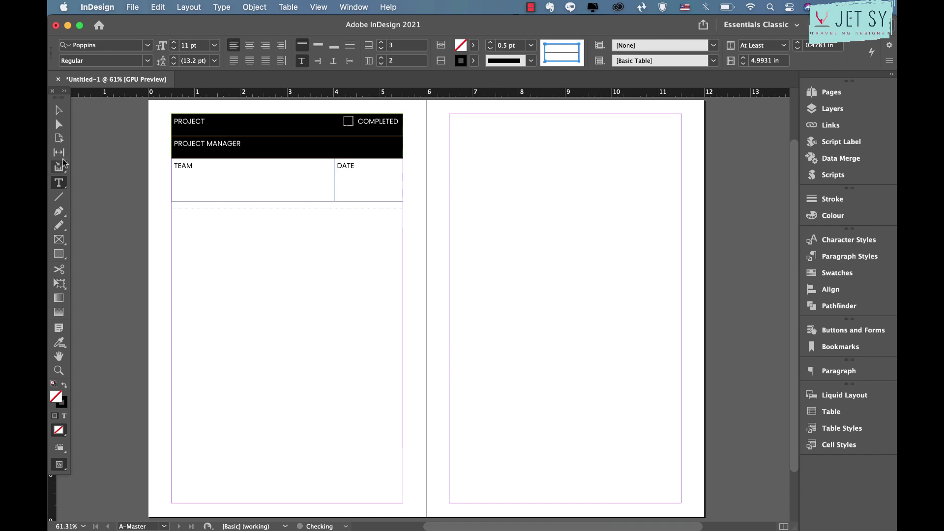
Fit the height of the project information table's text frame to its content
click(59, 110)
key(t)
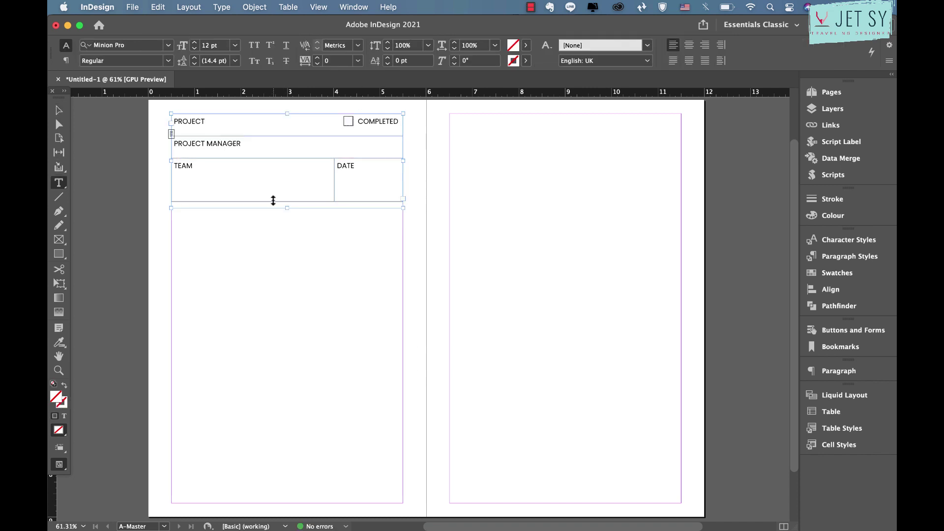
click(61, 113)
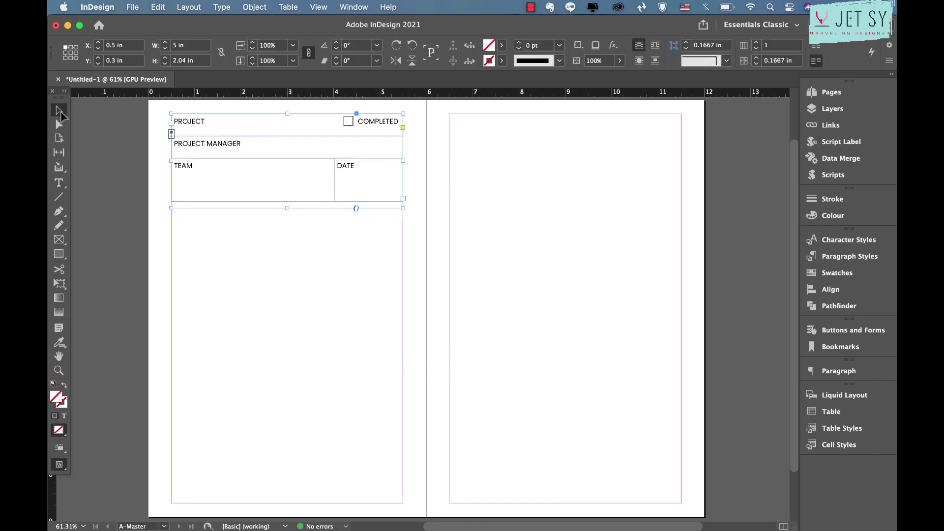
click(194, 122)
Create a table with 2 body rows and 2 columns just below the project information table, about 5 in wide and 2.3 in high
click(288, 7)
click(303, 24)
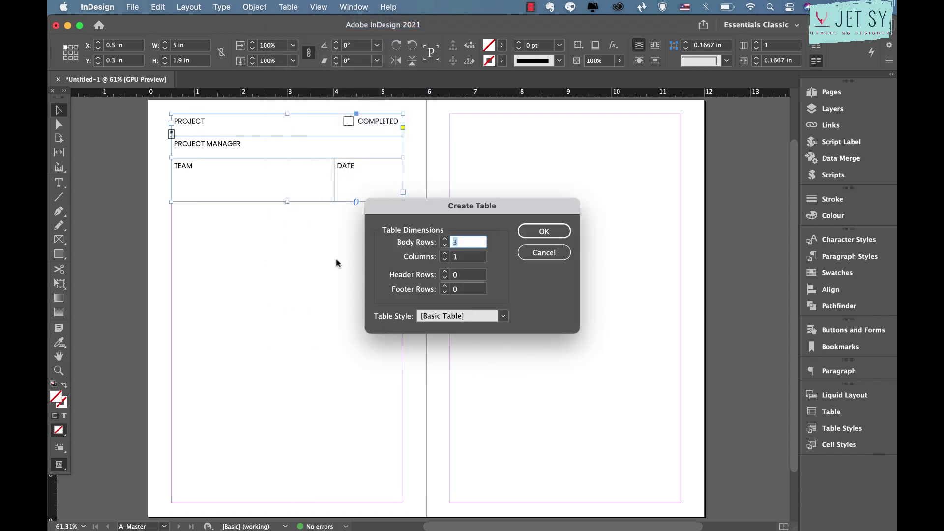
click(472, 259)
text(2)
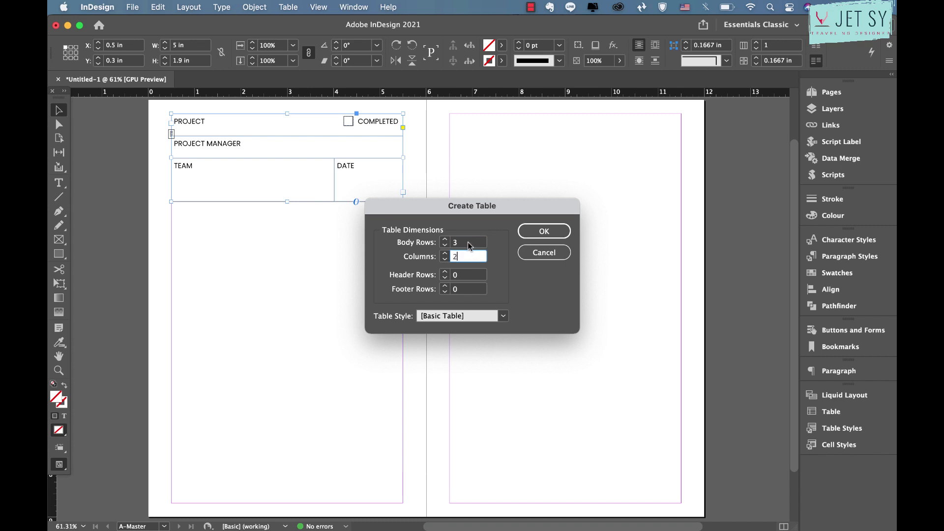
click(469, 246)
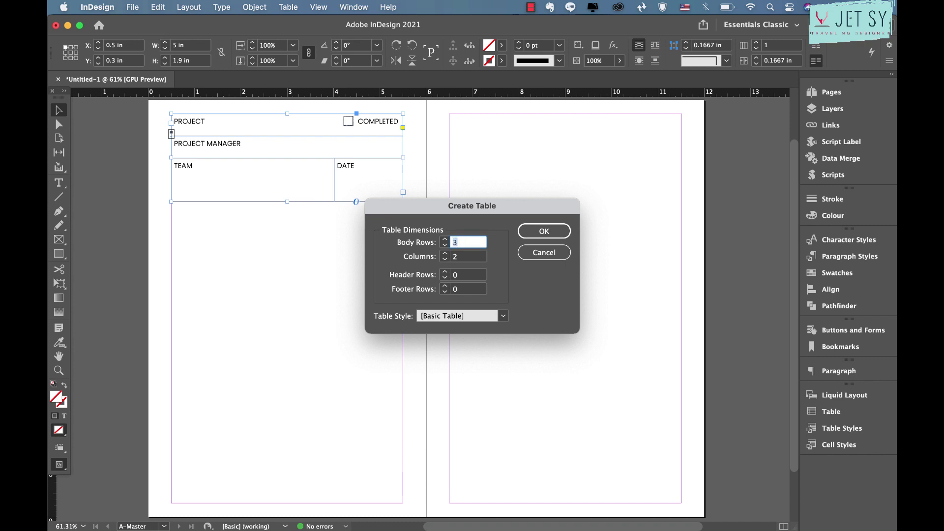
text(2)
click(540, 231)
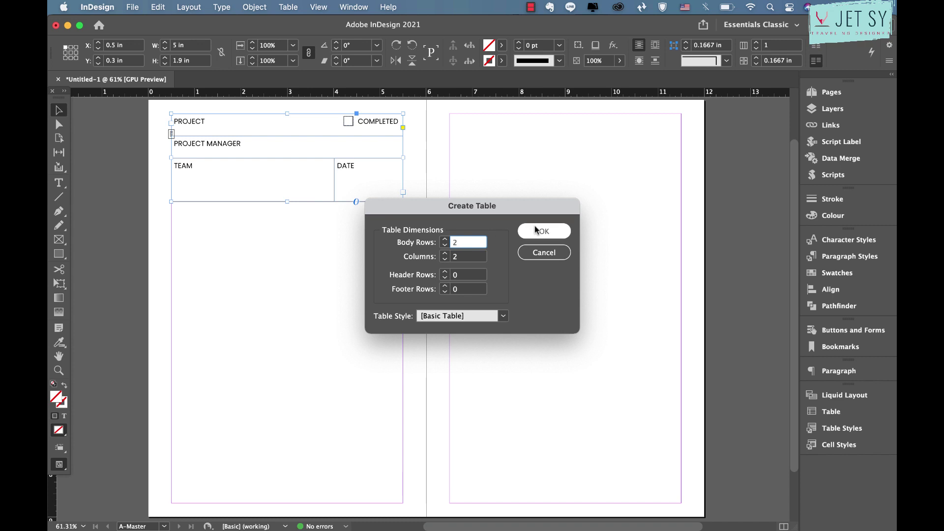
drag(172, 207, 403, 311)
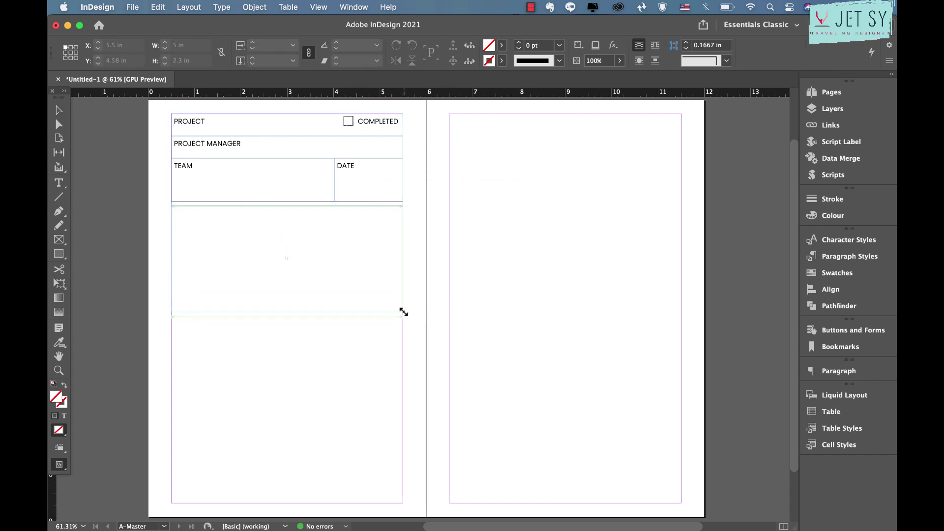
Set all borders of the new table to 0.5 pt and align its column divider with the TEAM and DATE divider, keeping the table within the margins
drag(264, 210, 358, 287)
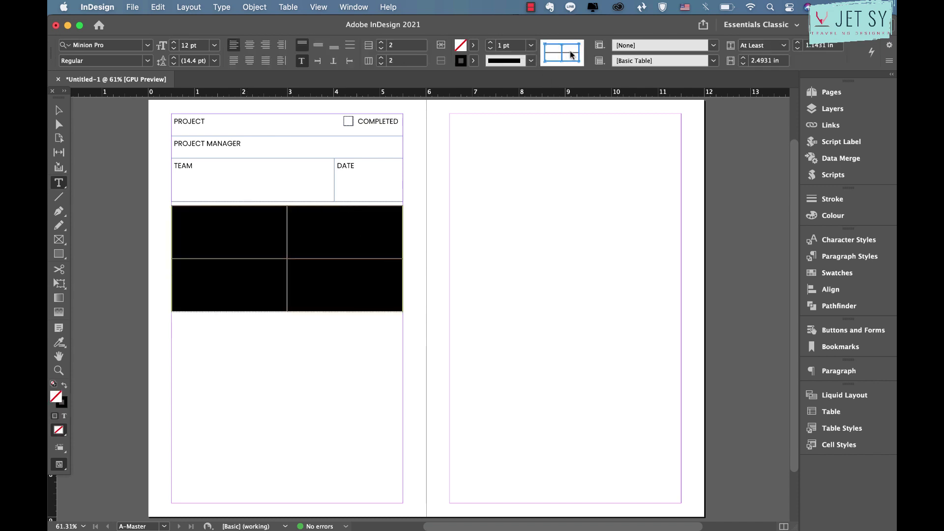
click(570, 52)
click(531, 45)
click(523, 80)
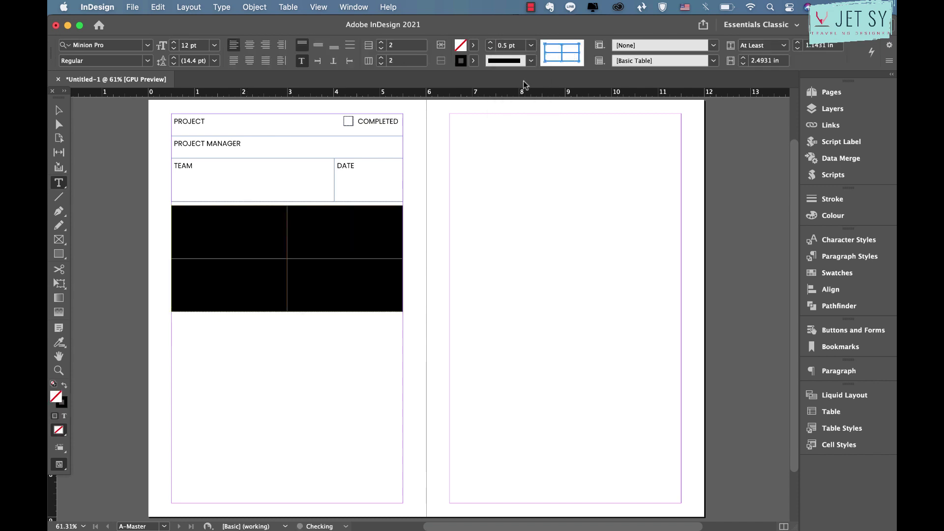
drag(288, 243, 334, 244)
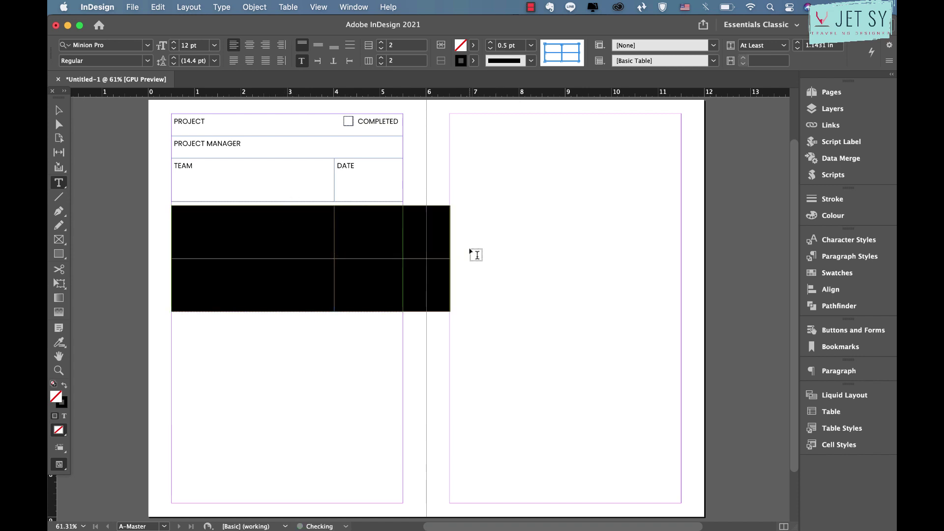
click(406, 238)
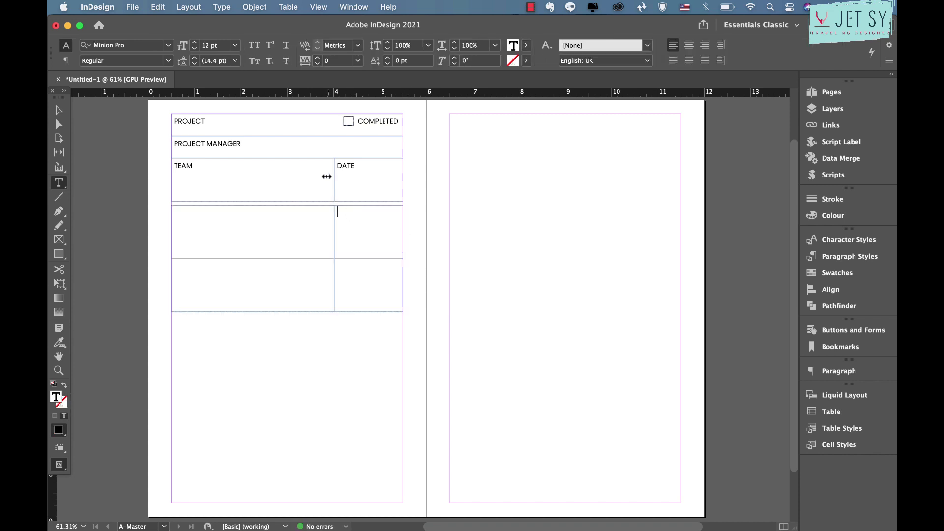
Create a character style named TEXT from the formatting of the word DATE
drag(337, 166, 355, 166)
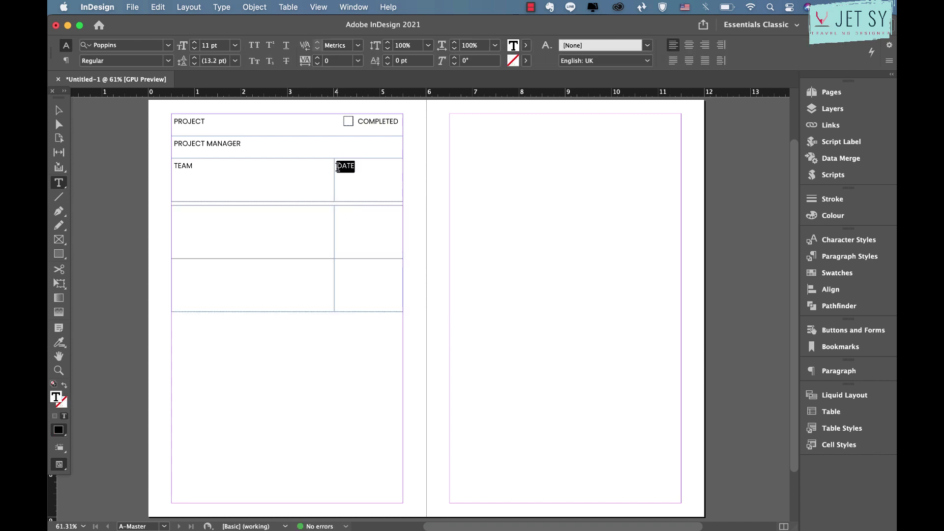
click(845, 239)
click(765, 394)
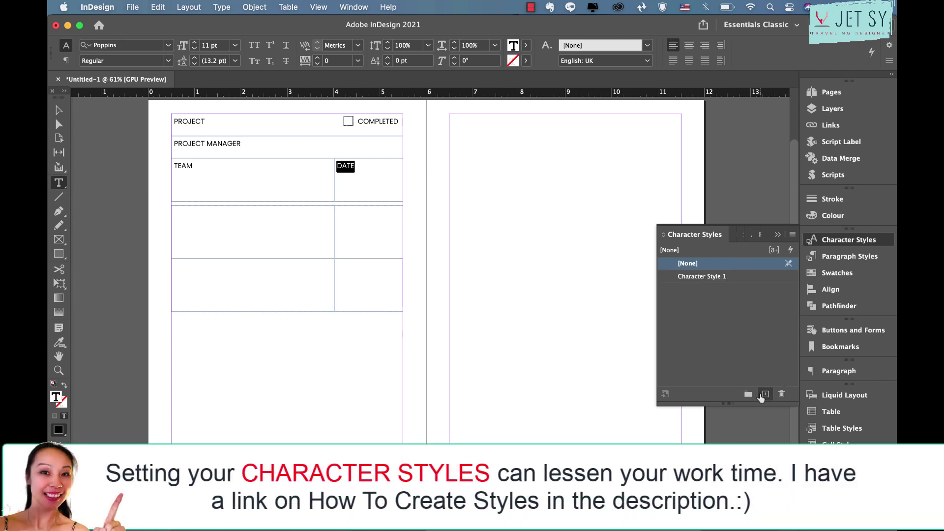
click(704, 277)
double_click(704, 276)
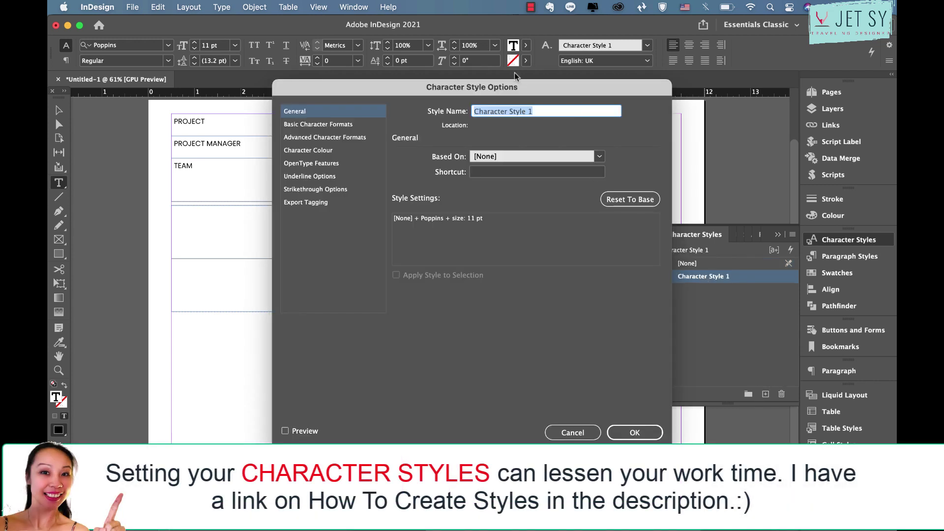
text(TEXT)
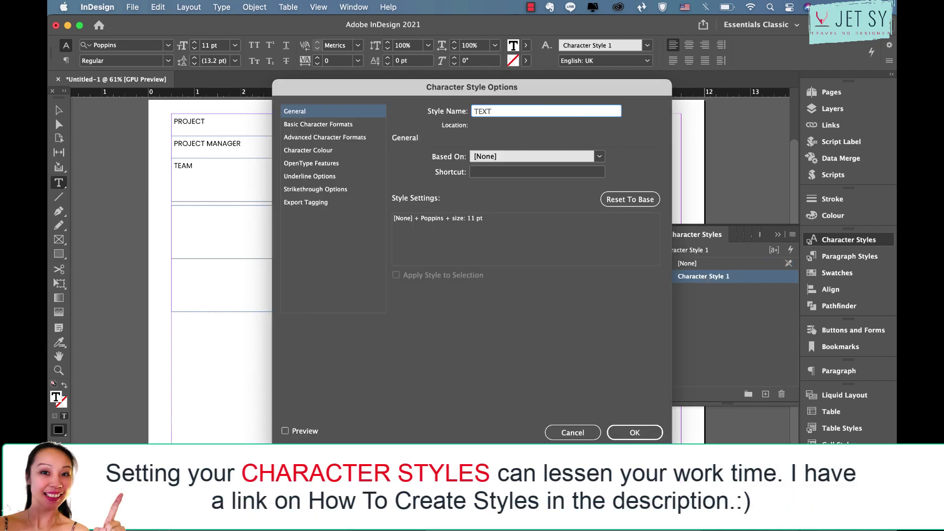
click(634, 432)
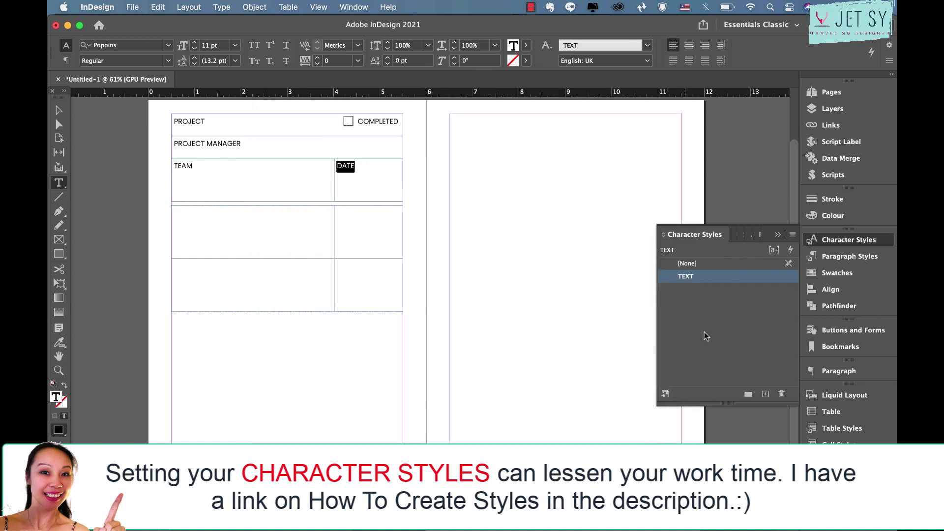
click(777, 235)
Apply the TEXT character style to all cells of the lower table
drag(323, 225, 361, 282)
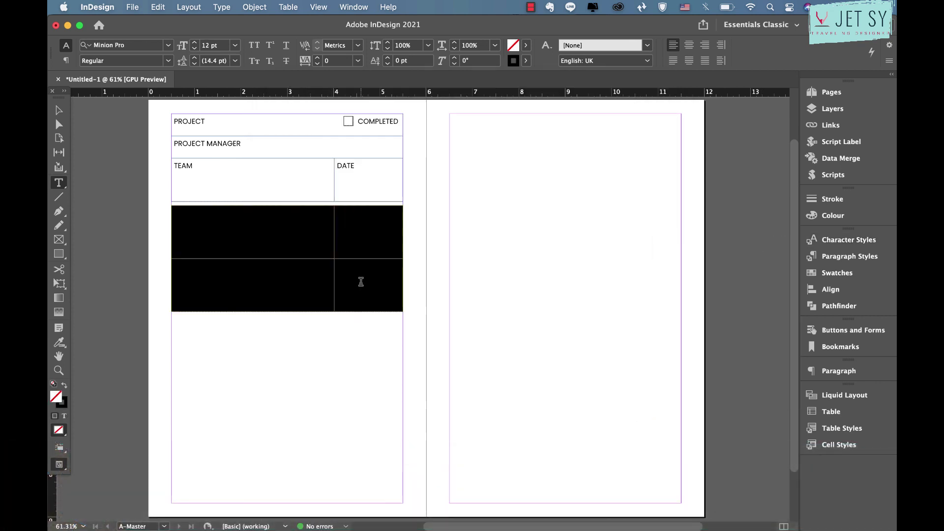
click(849, 239)
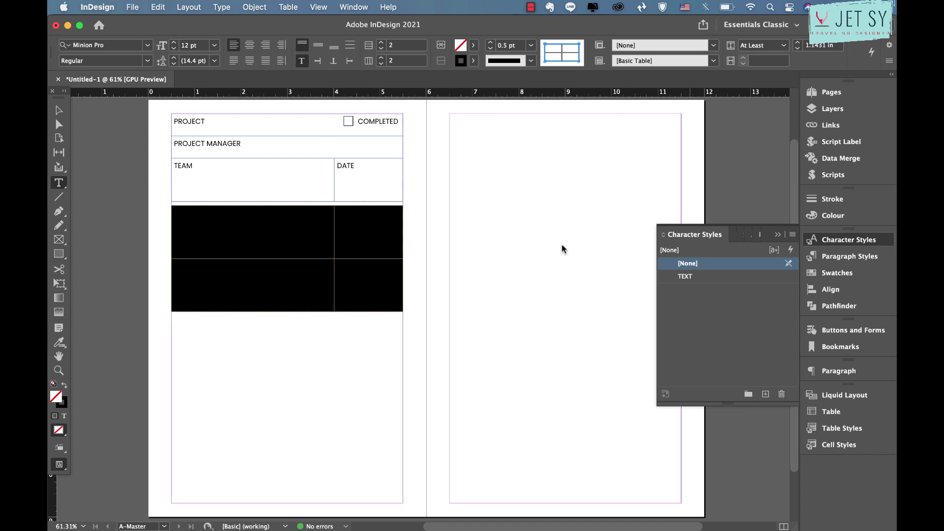
click(689, 276)
click(778, 235)
Enter DEADLINE and BUDGET in the two cells of the lower table's narrow column
click(370, 227)
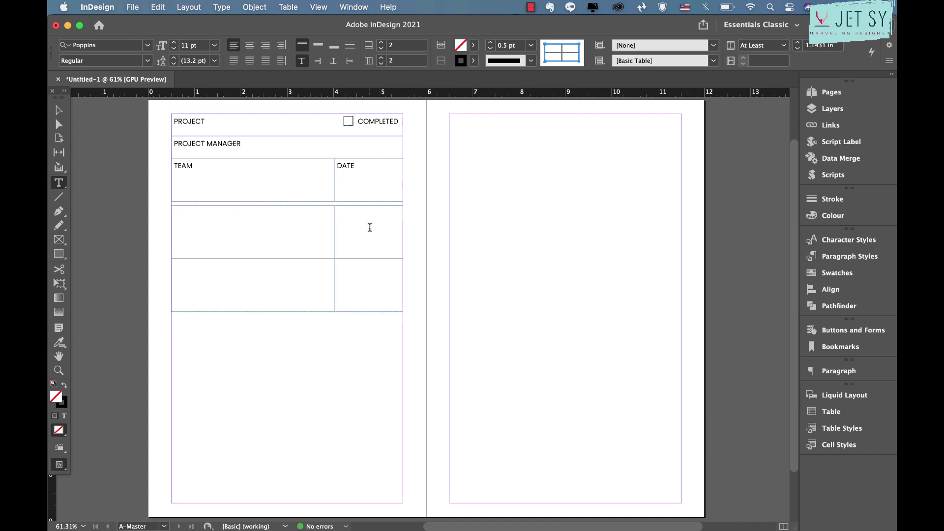
text(DEADLINE)
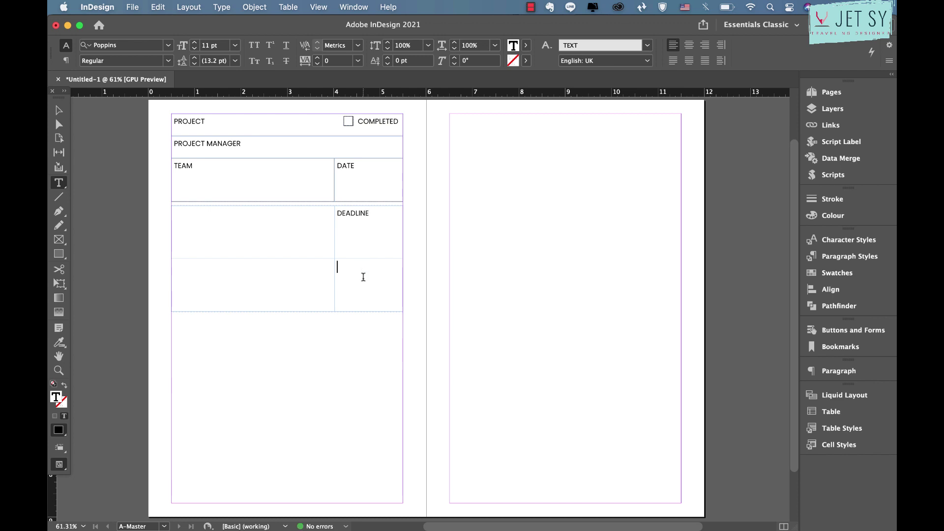
text(BUDGET)
Merge the two empty cells beside DEADLINE and BUDGET into one cell
click(252, 249)
key(Escape)
shift+click(248, 273)
right_click(248, 273)
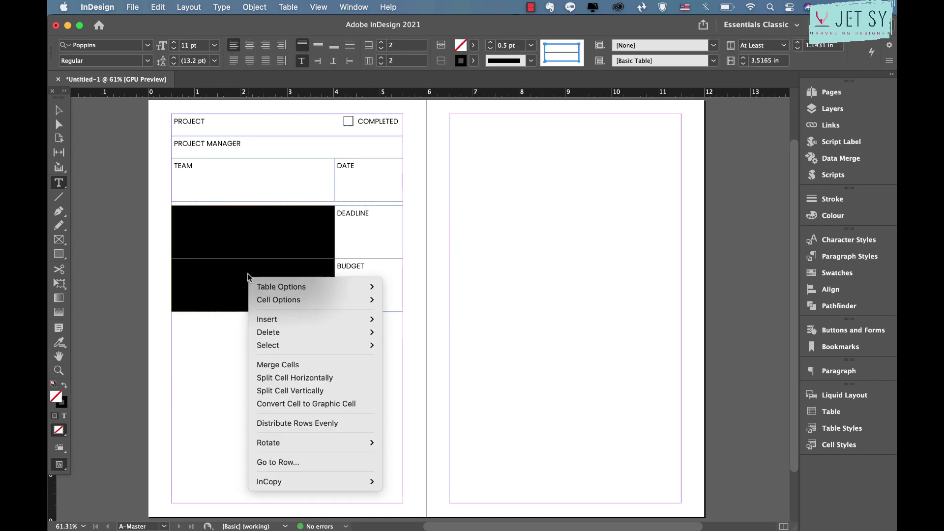
click(335, 364)
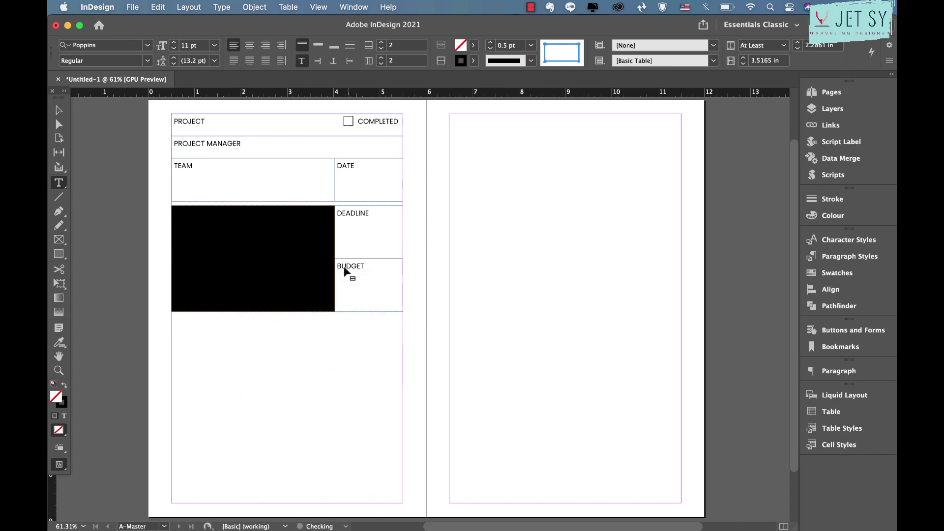
Enter PROJECT DESCRIPTION in the merged cell of the lower table
click(288, 217)
text(P)
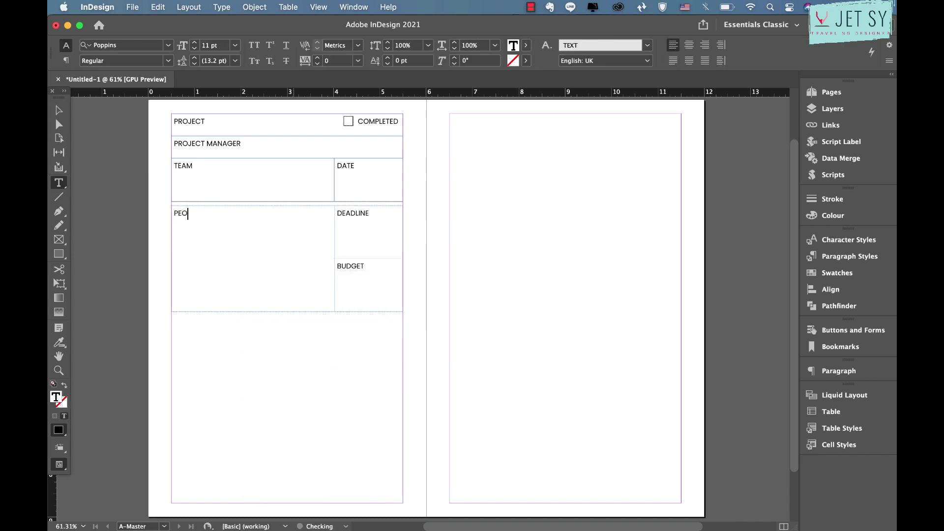
text(ROJECT DESCRIPTION)
click(445, 258)
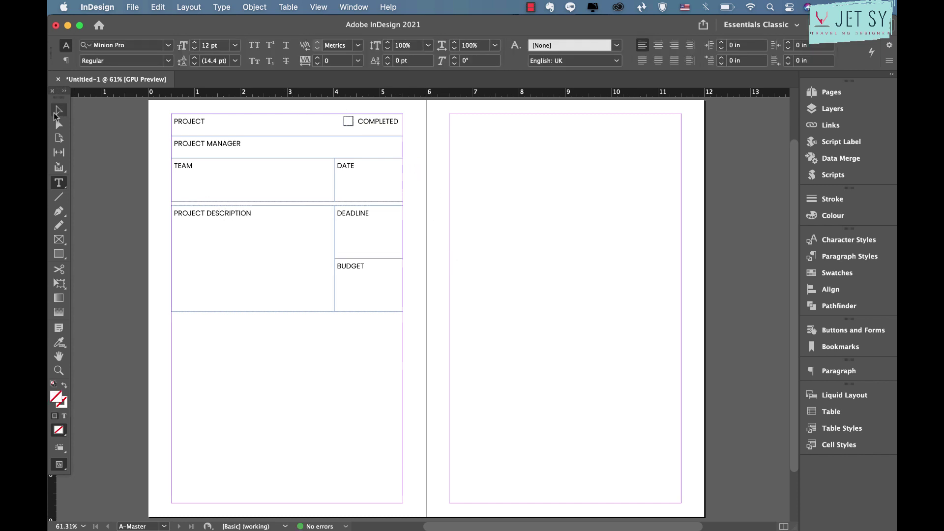
Change the BUDGET label to TOTAL BUDGET
scroll(340, 216, down, 2)
click(336, 213)
text(TOTAL)
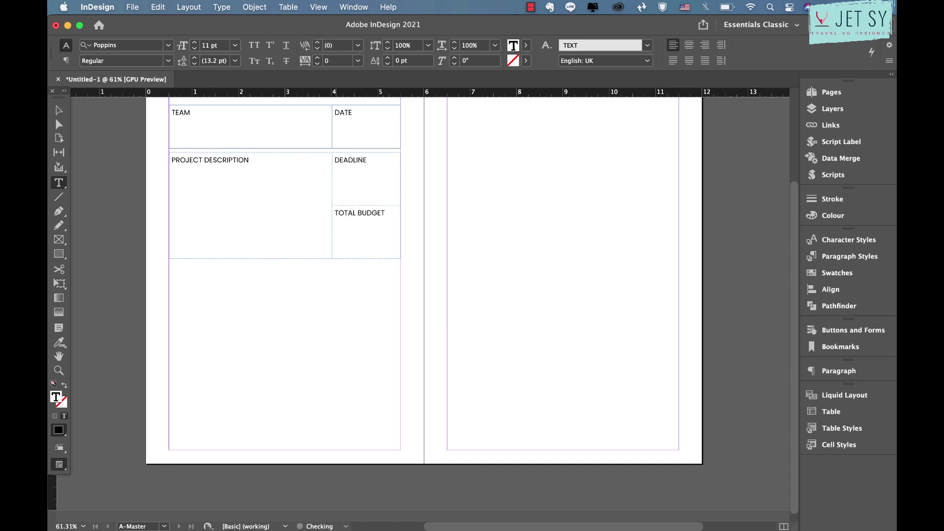
key(Escape)
Draw a rectangle about 5 in by 4.02 in just below the PROJECT DESCRIPTION table, filling the space down to the bottom margin
click(62, 255)
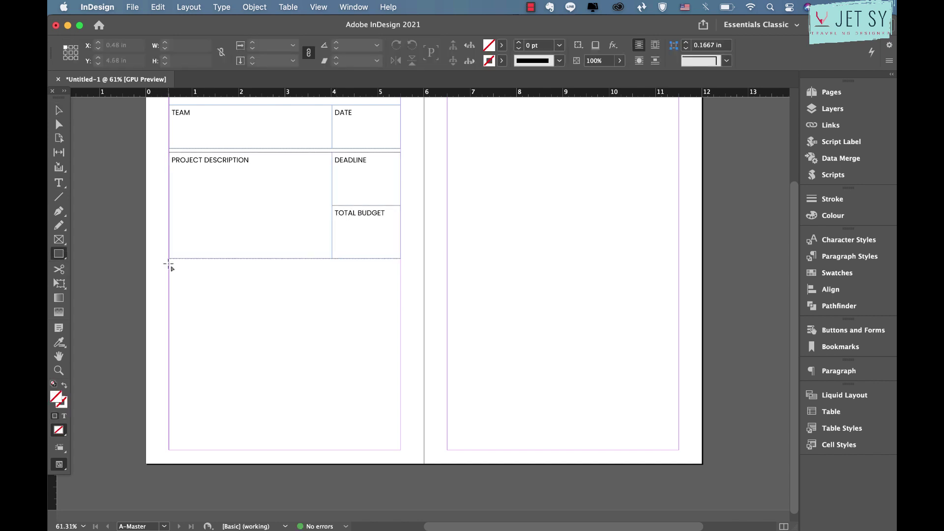
drag(169, 264, 400, 450)
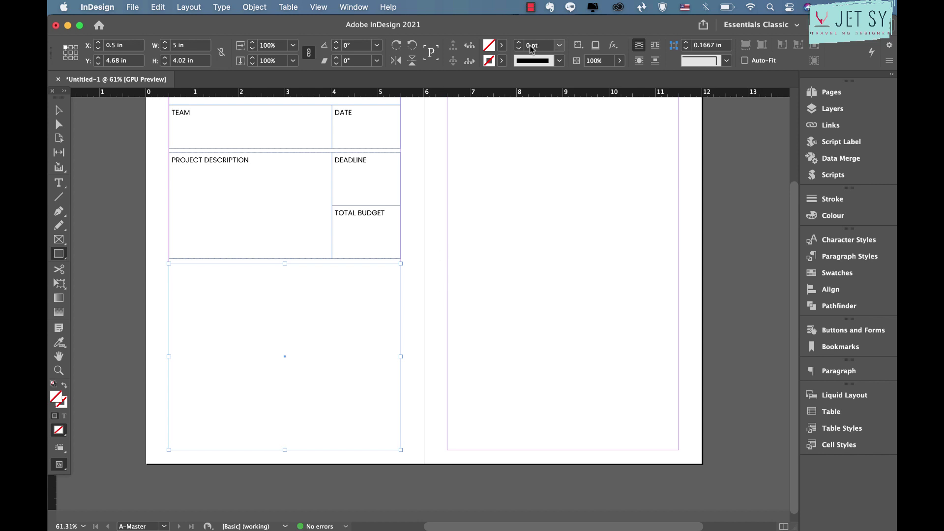
Give the rectangle below the PROJECT DESCRIPTION table a 0.5 pt stroke
click(559, 45)
click(559, 83)
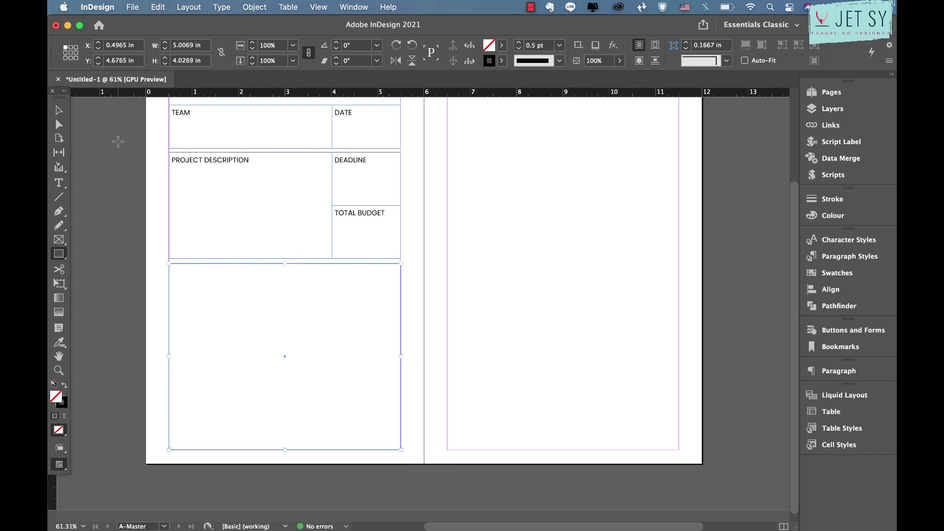
click(58, 110)
Add a text frame about 1.84 in by 0.21 in near the rectangle's upper edge, reading PLANNING NOTES
click(60, 184)
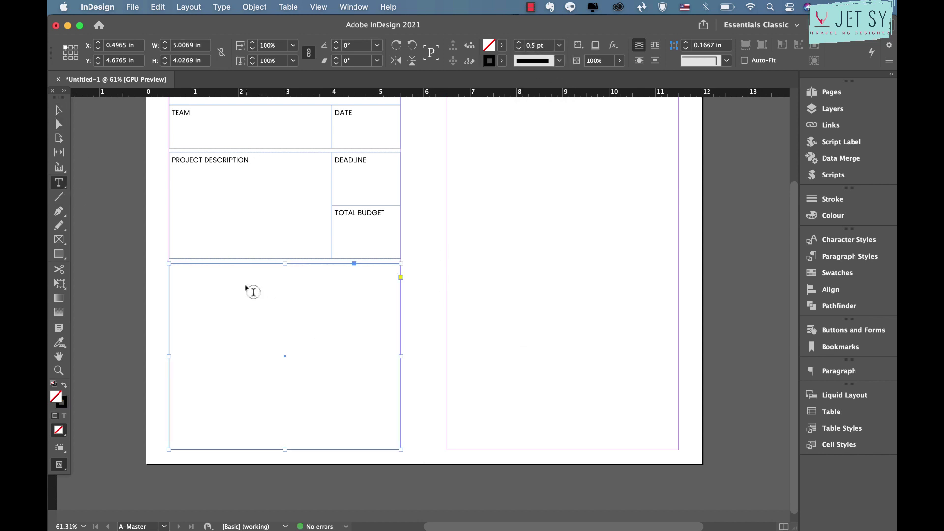
drag(243, 274, 327, 284)
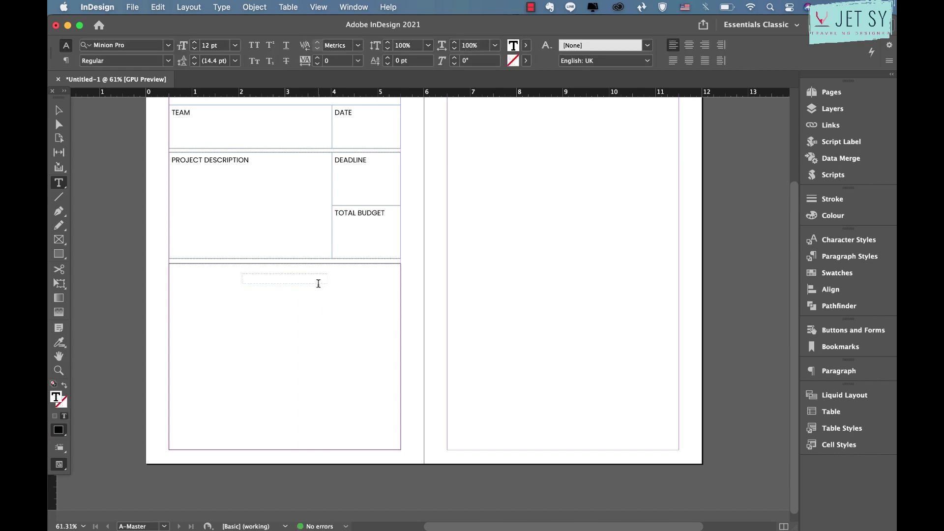
text(PLANNING NOTES)
triple_click(311, 283)
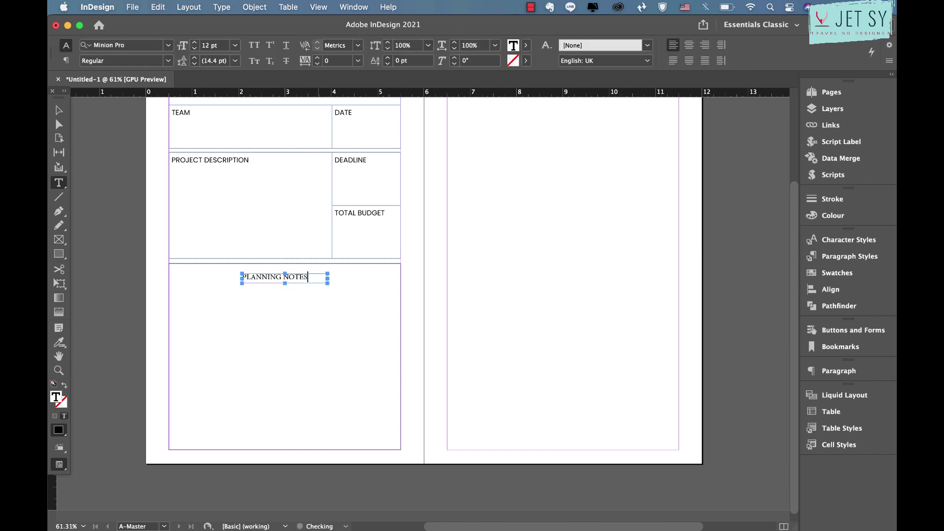
key(Escape)
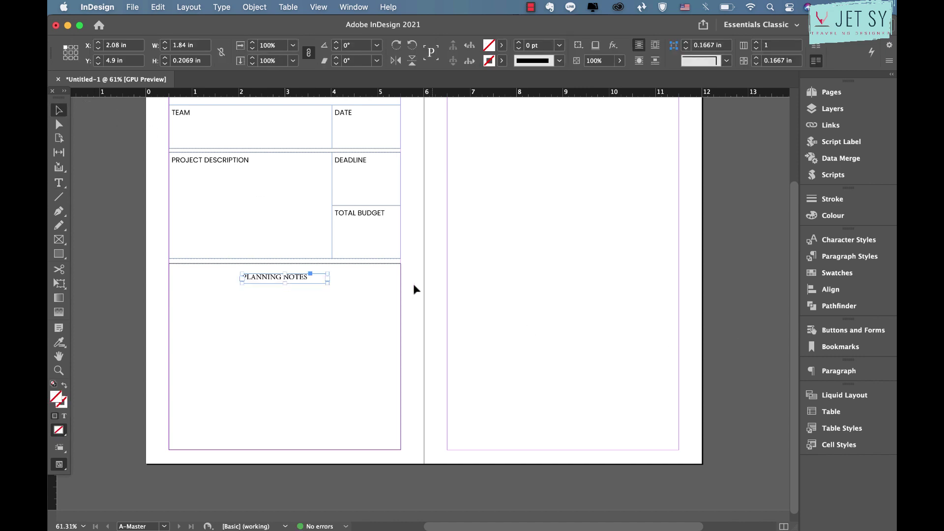
Centre the PLANNING NOTES text in its frame and apply the TEXT character style
double_click(322, 283)
triple_click(314, 281)
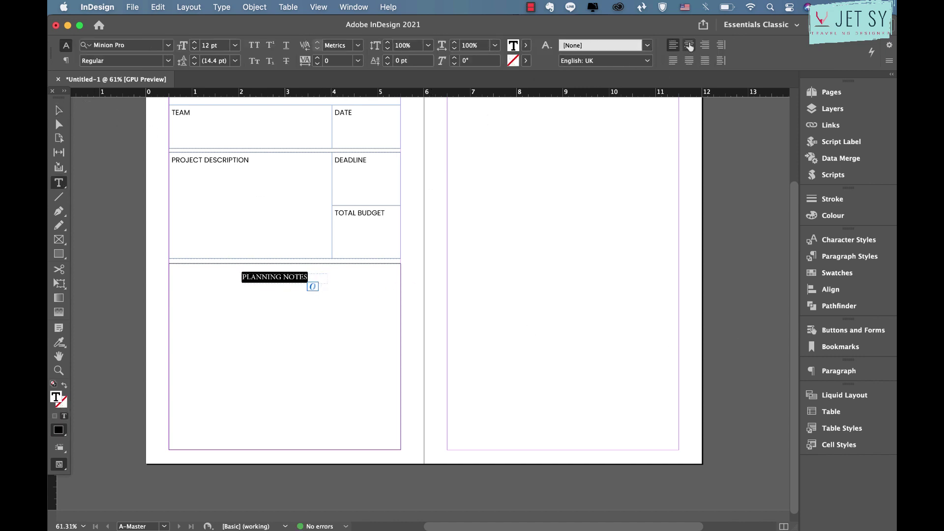
click(842, 241)
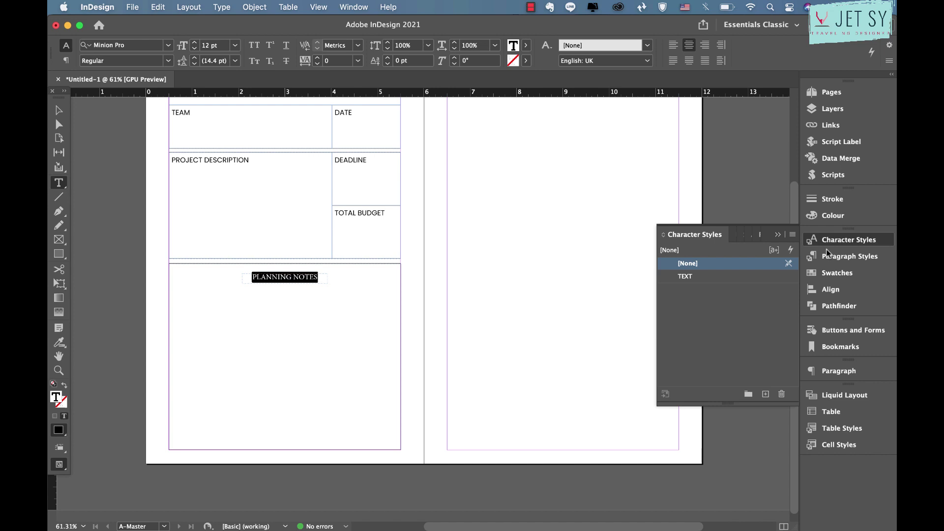
click(714, 278)
click(777, 235)
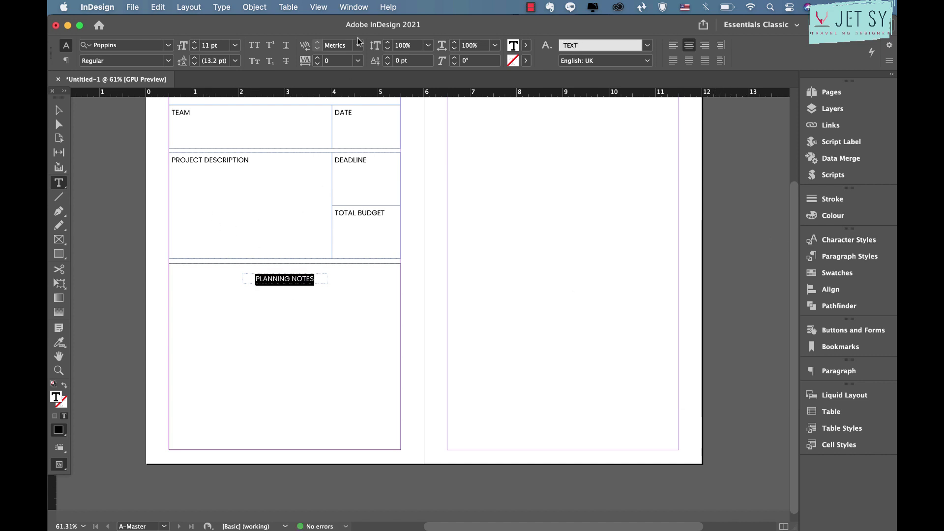
Increase the tracking of the PLANNING NOTES text to 80
click(317, 58)
click(317, 57)
click(317, 57)
click(317, 57)
click(318, 57)
click(317, 57)
click(318, 58)
click(318, 58)
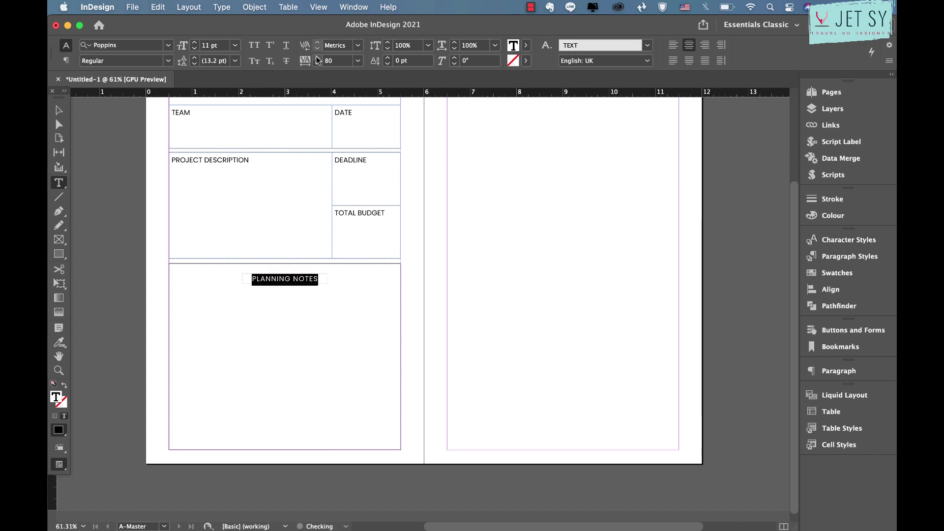
key(Escape)
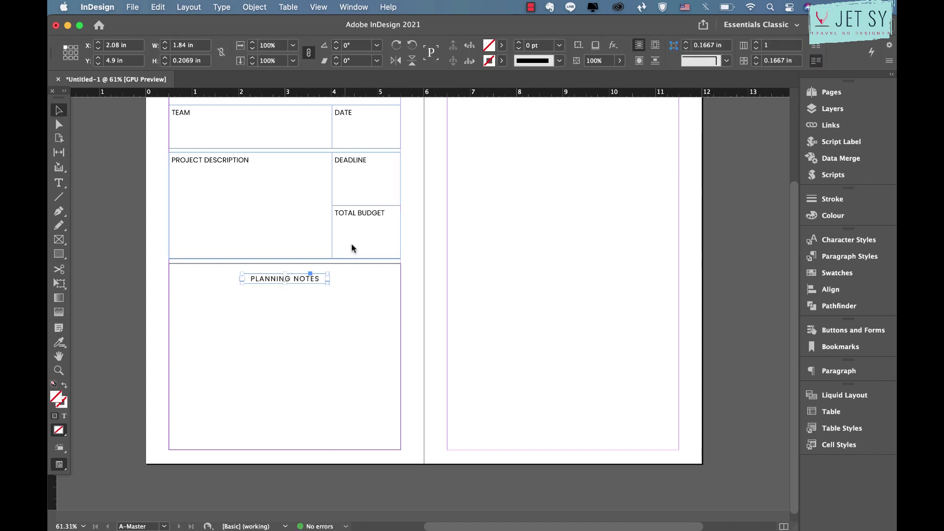
Fill the PLANNING NOTES frame with white and position it over the middle of the rectangle's upper edge
click(501, 45)
click(398, 107)
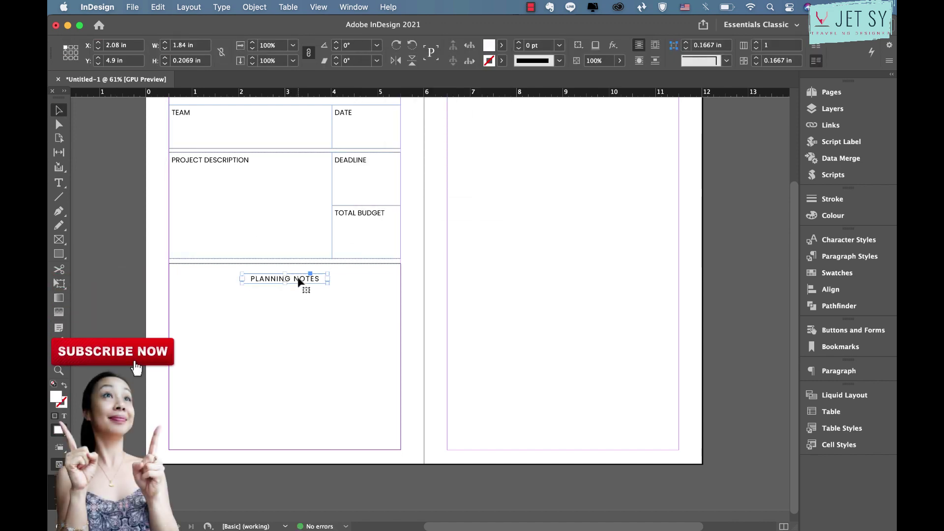
drag(301, 285, 348, 272)
click(347, 268)
click(354, 276)
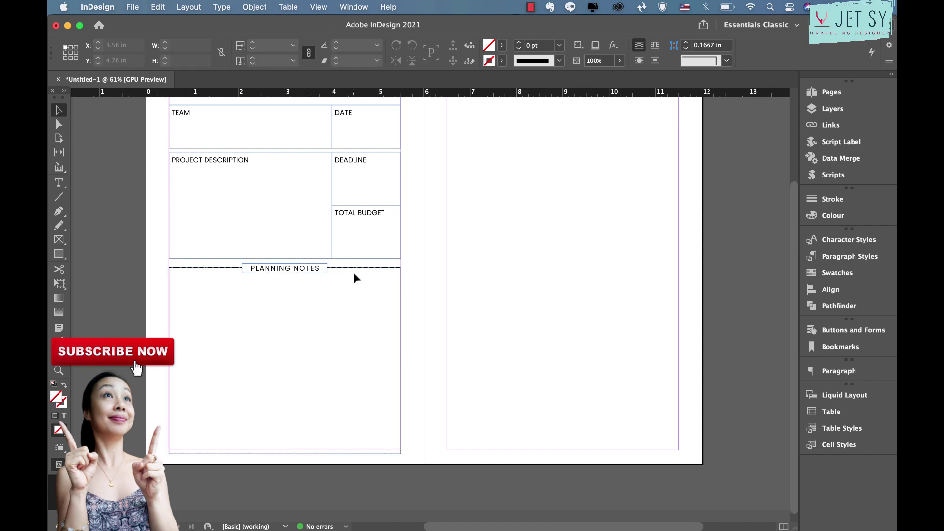
Nudge the rectangle and its PLANNING NOTES label up together to about Y 4.61 in, just below the table
click(295, 273)
key(Up)
key(Up)
key(Up)
key(Up)
key(Up)
key(Up)
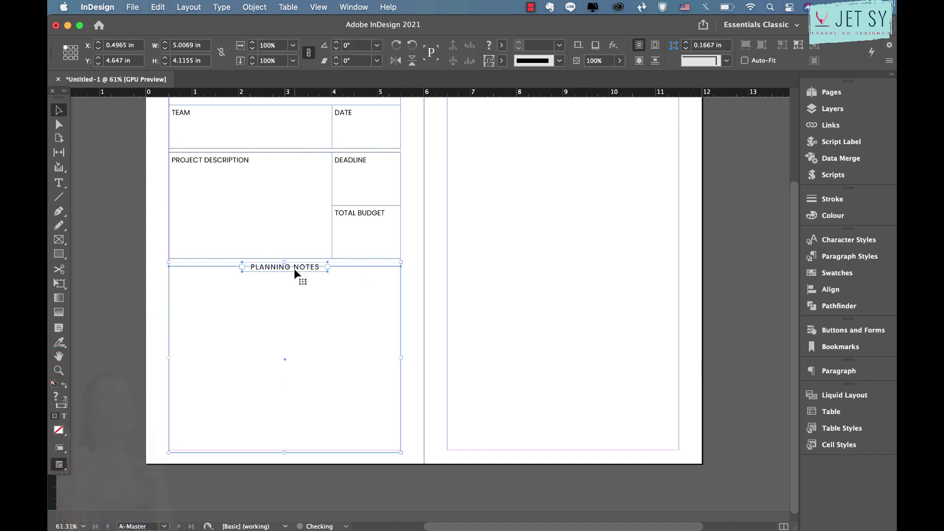
key(Up)
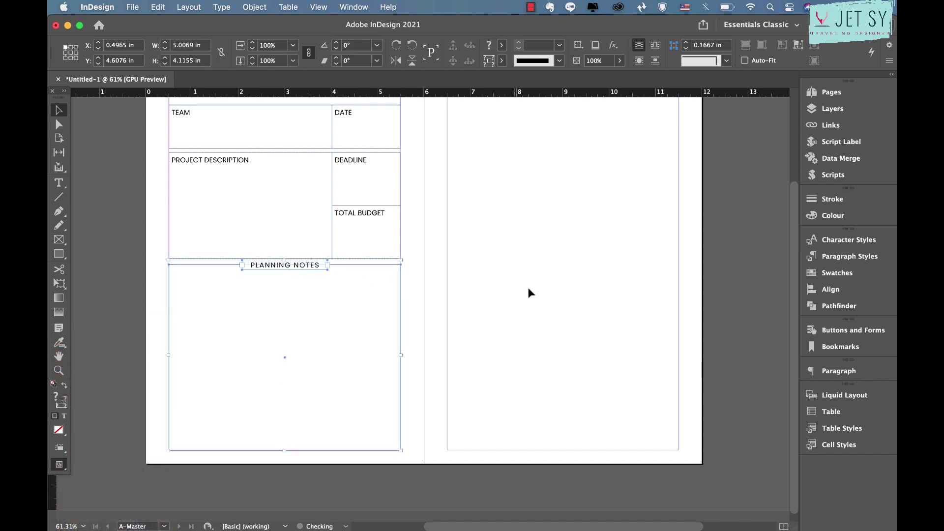
click(432, 339)
Adjust the planning notes rectangle's lower edge to meet the bottom margin
click(284, 450)
mouse_move(285, 450)
mouse_down()
mouse_move(286, 441)
mouse_move(284, 449)
mouse_up()
click(483, 390)
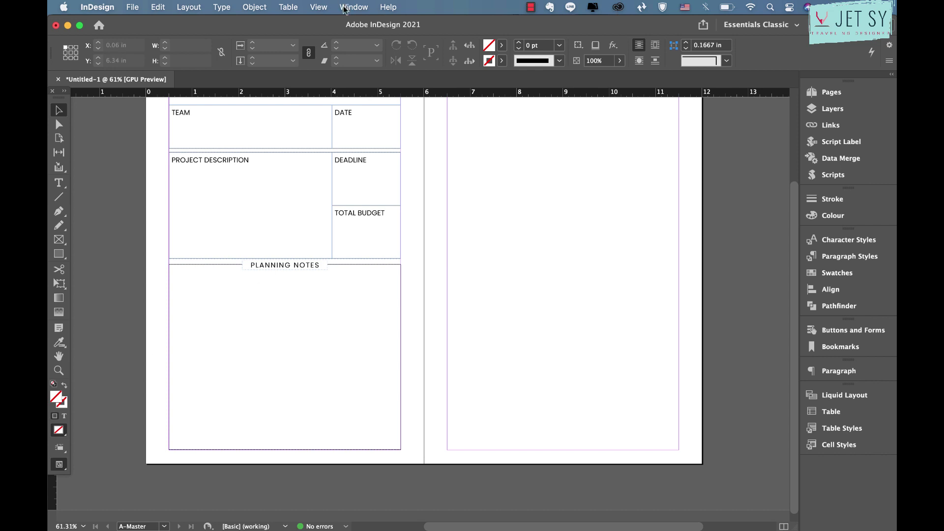
Turn on Overprint Preview and inspect the spread without guides or frame edges
click(319, 7)
click(335, 36)
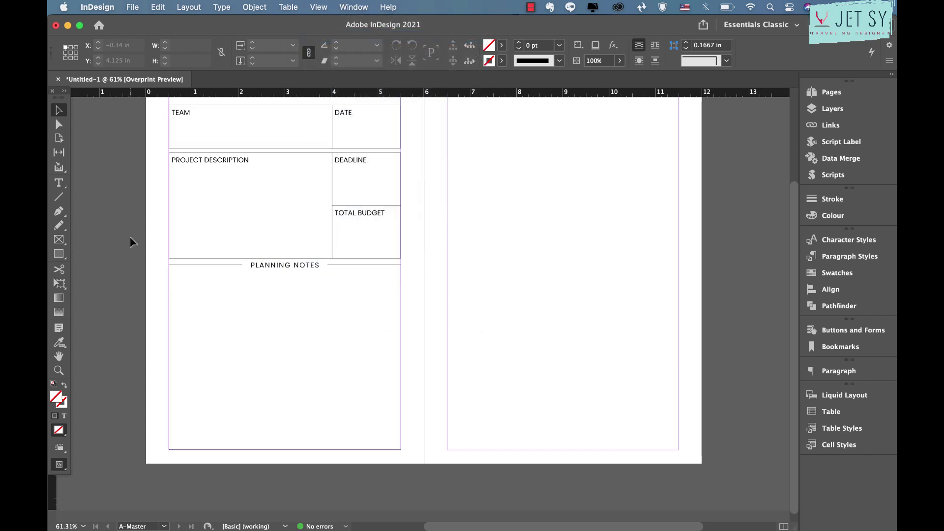
scroll(526, 299, up, 5)
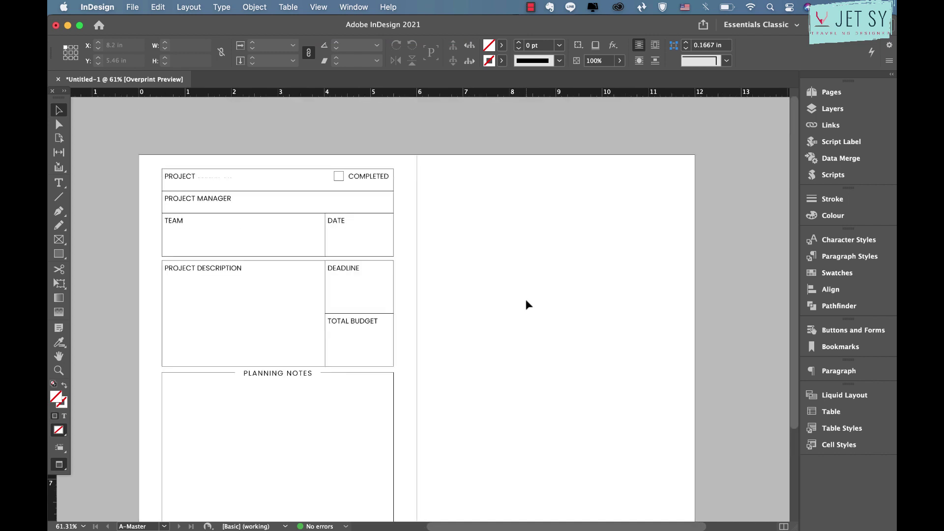
scroll(527, 304, down, 1)
scroll(526, 301, down, 1)
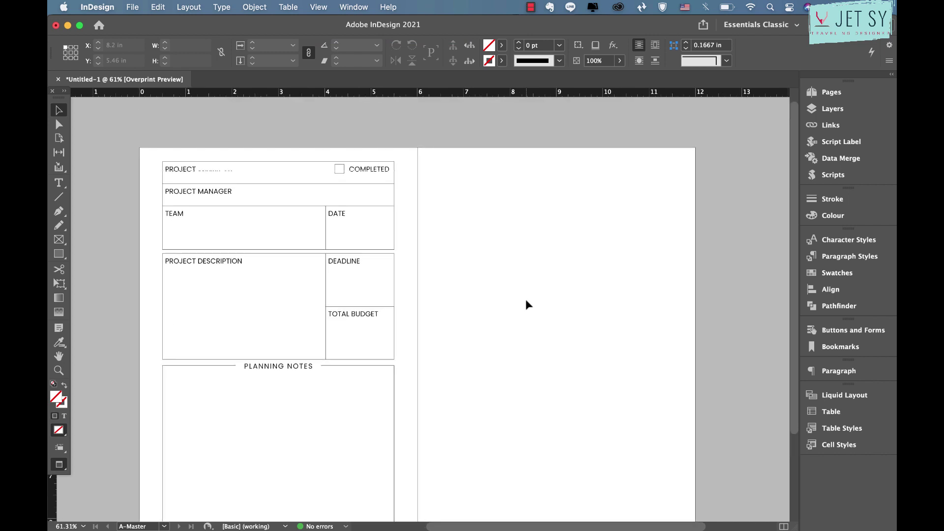
Vertically centre the text in the PROJECT and PROJECT MANAGER rows and lower the checkbox in line with COMPLETED
double_click(233, 176)
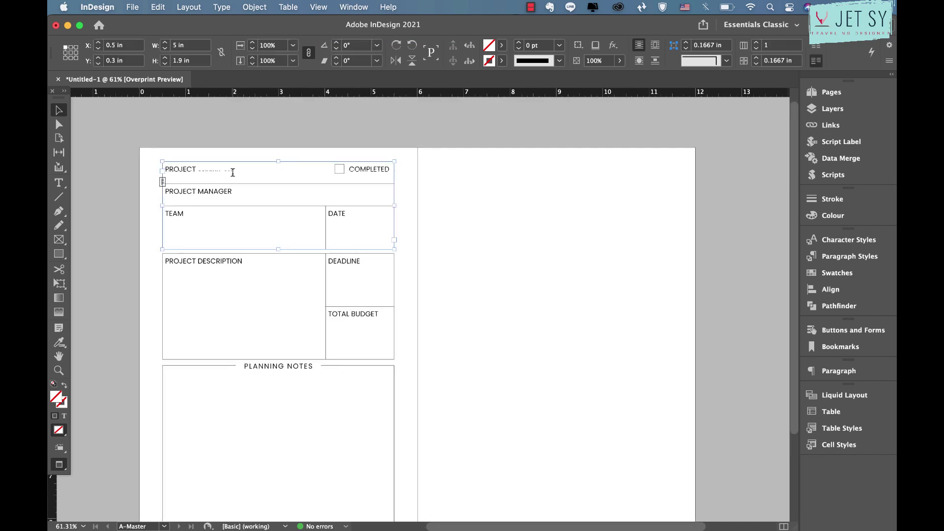
drag(232, 172, 233, 192)
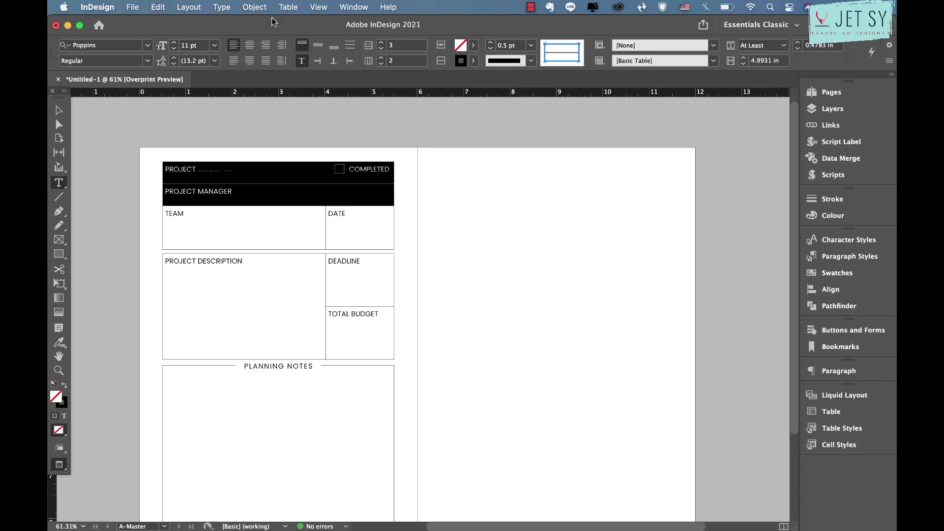
click(318, 47)
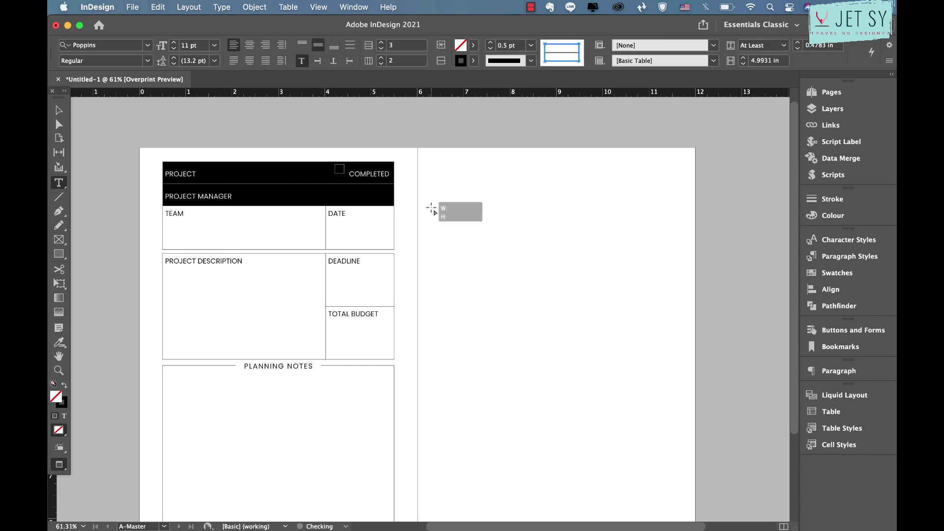
key(Escape)
key(Escape)
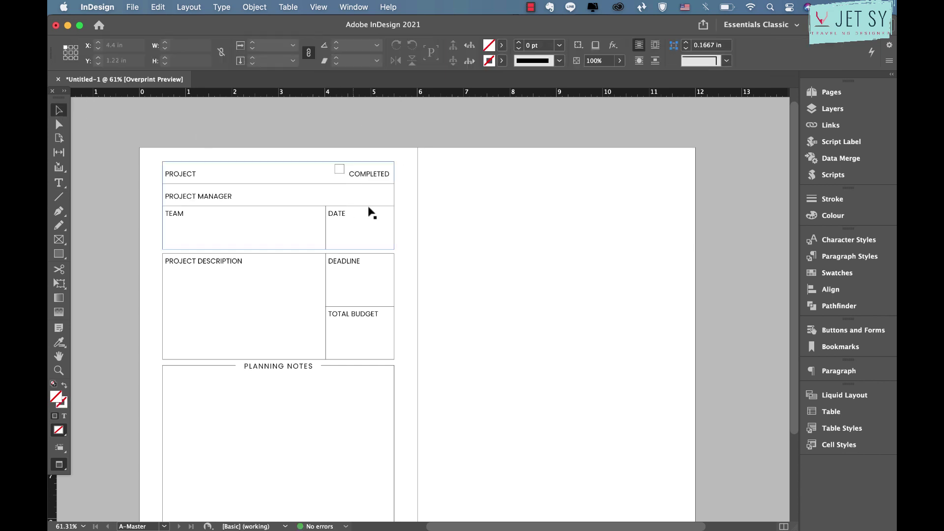
click(340, 169)
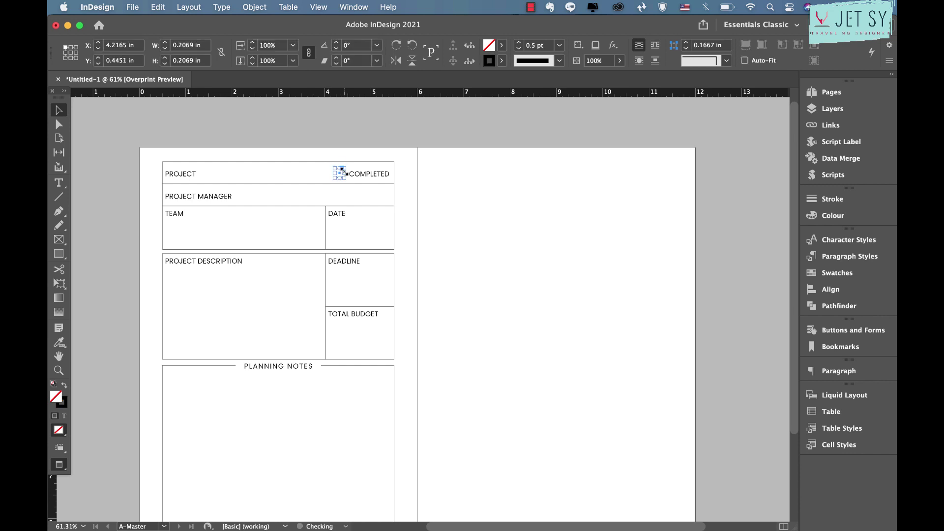
click(453, 203)
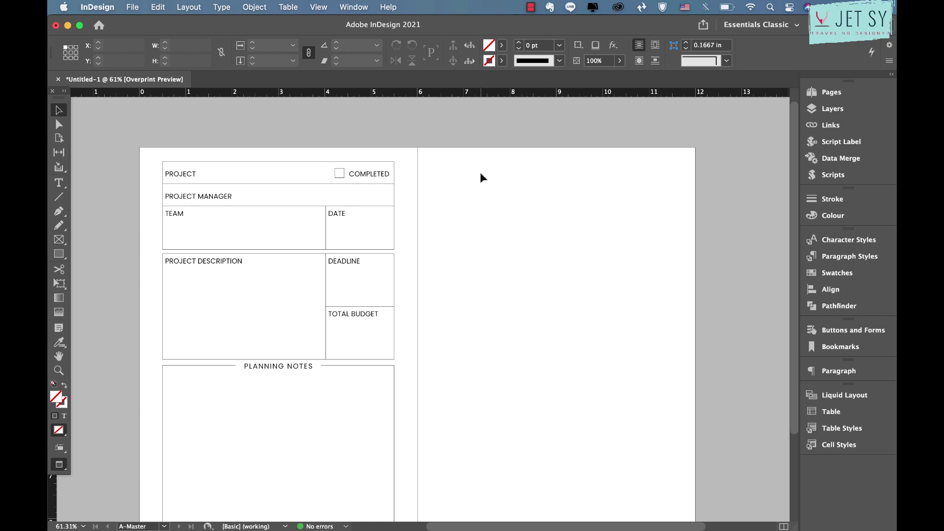
Align the DEADLINE and TOTAL BUDGET labels to the top of their cells and centre them horizontally
key(t)
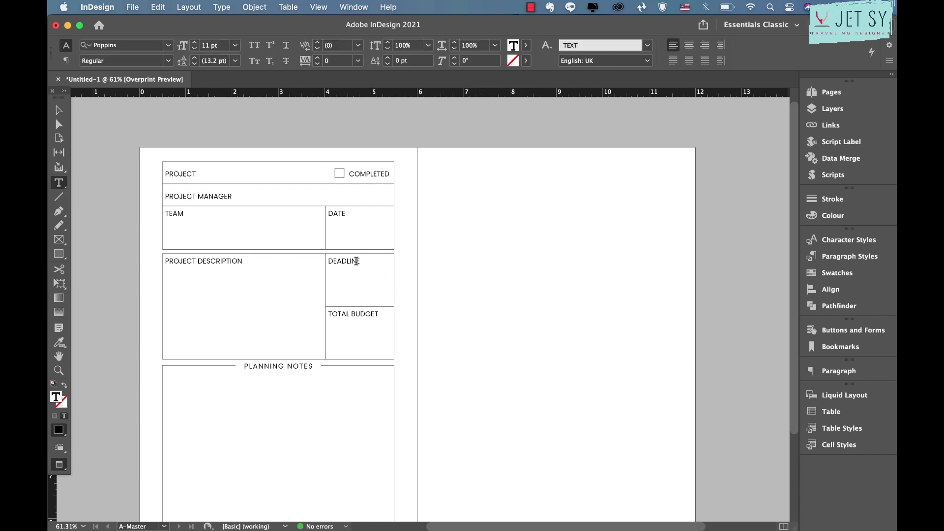
click(357, 262)
key(Escape)
key(shift+Down)
click(318, 45)
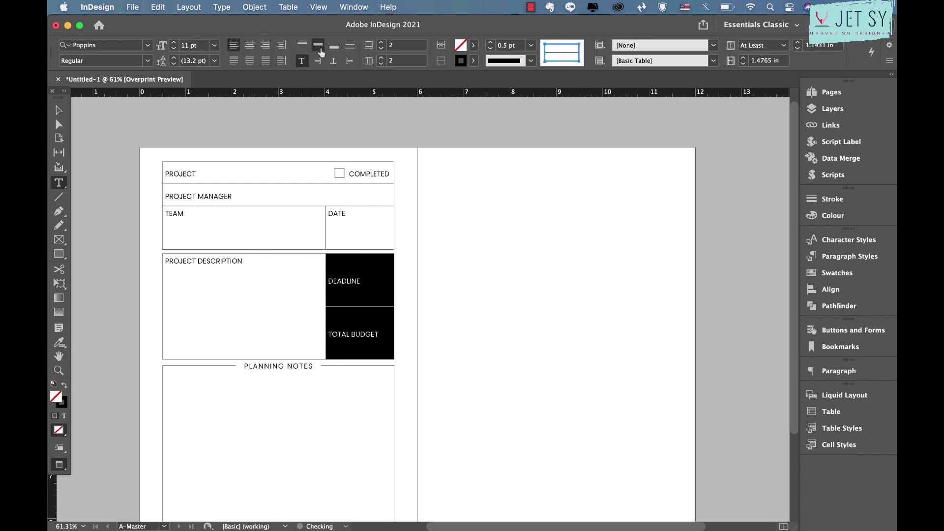
click(303, 45)
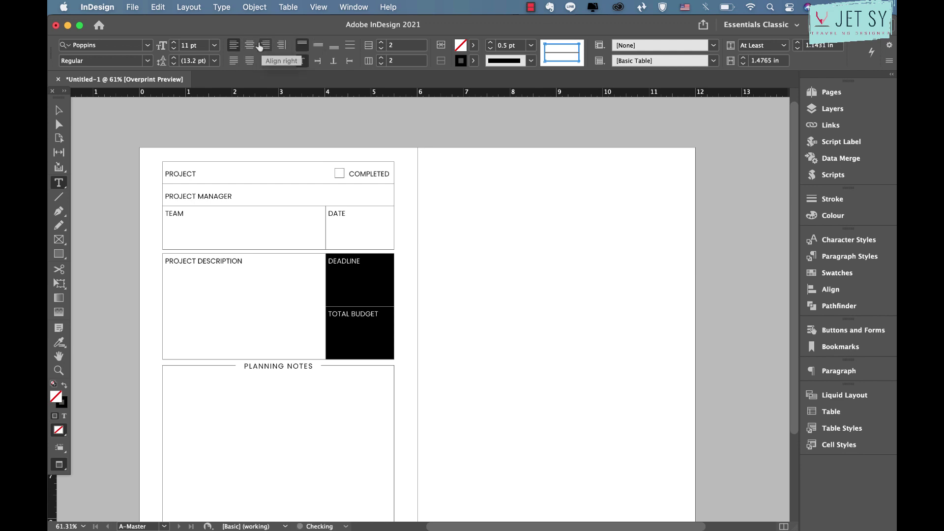
click(249, 45)
click(489, 242)
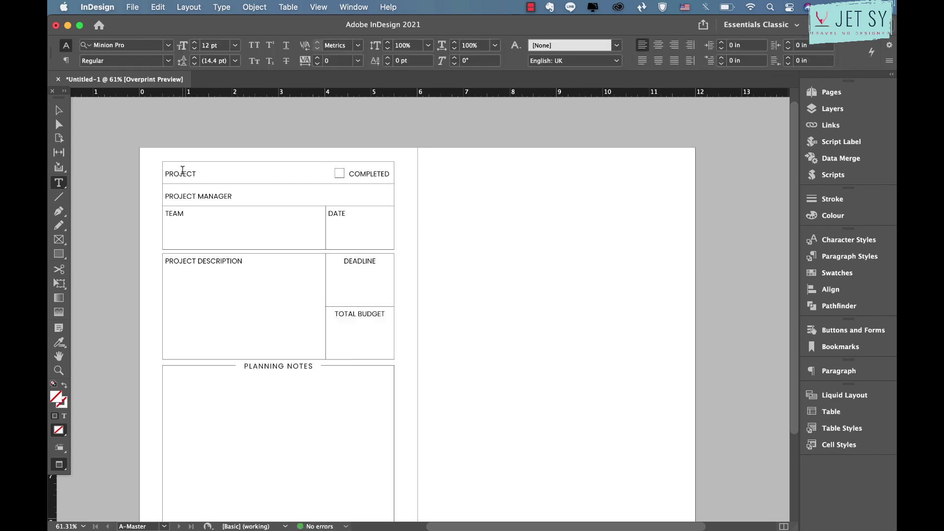
click(59, 112)
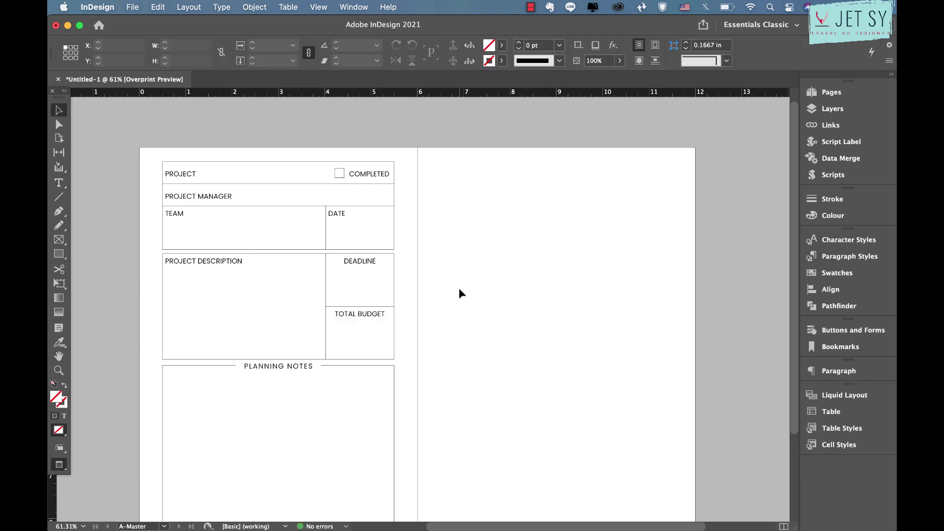
scroll(458, 288, down, 3)
scroll(459, 288, left, 1)
scroll(459, 289, down, 3)
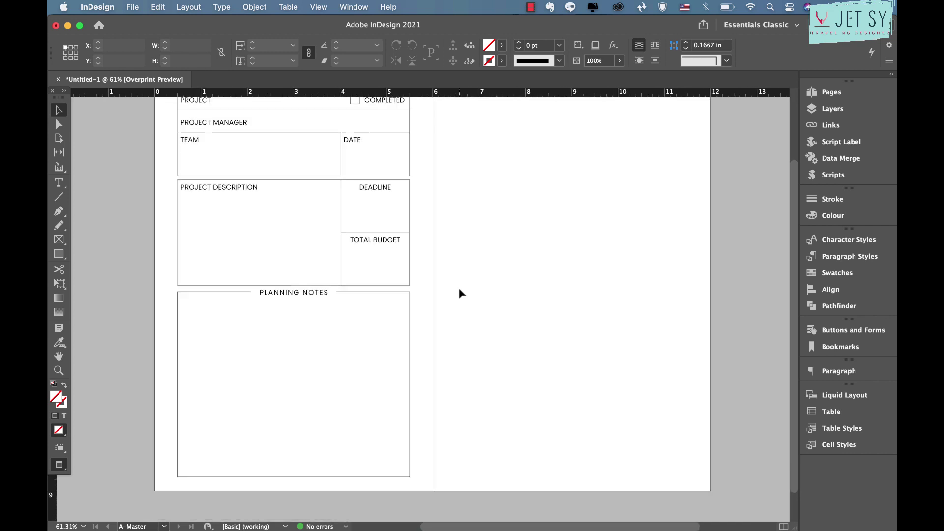
scroll(460, 289, left, 1)
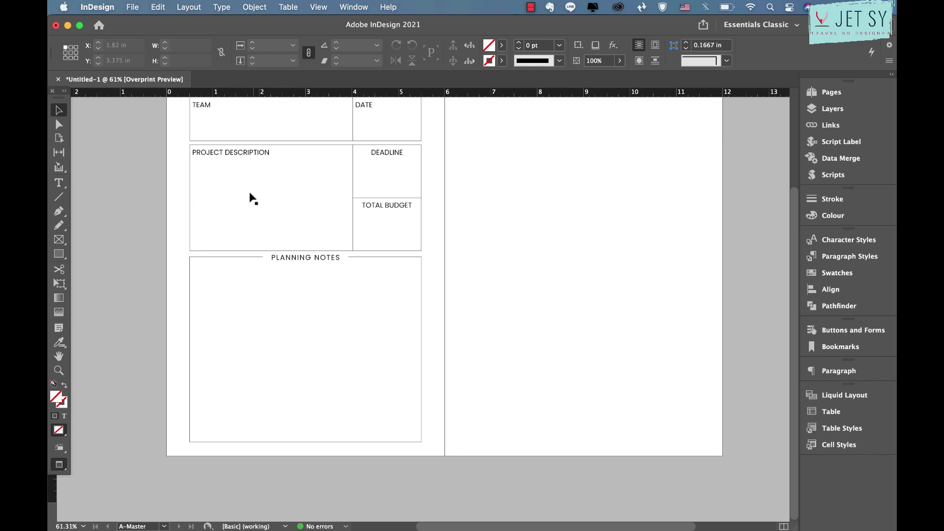
Create a table with 15 body rows and 4 columns at the top of the right page, spanning margin to margin
scroll(398, 190, up, 2)
scroll(398, 190, right, 5)
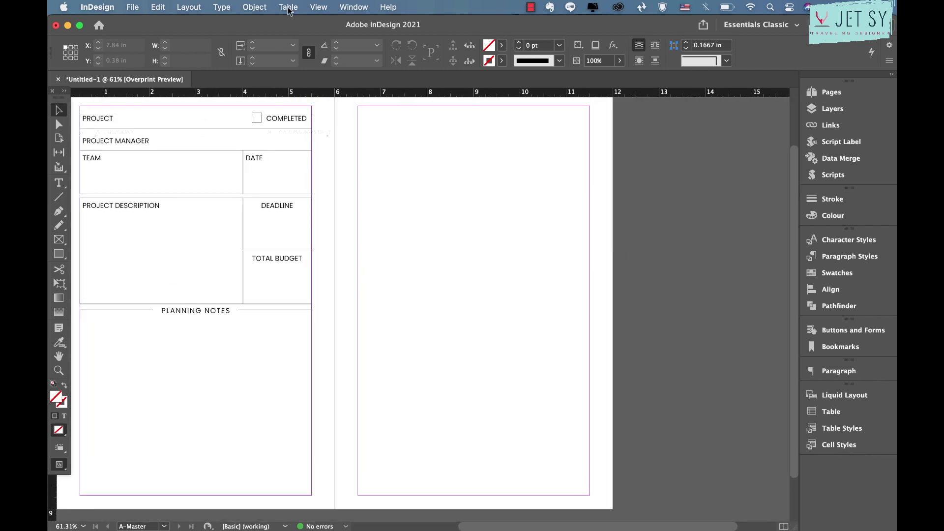
click(289, 7)
click(297, 25)
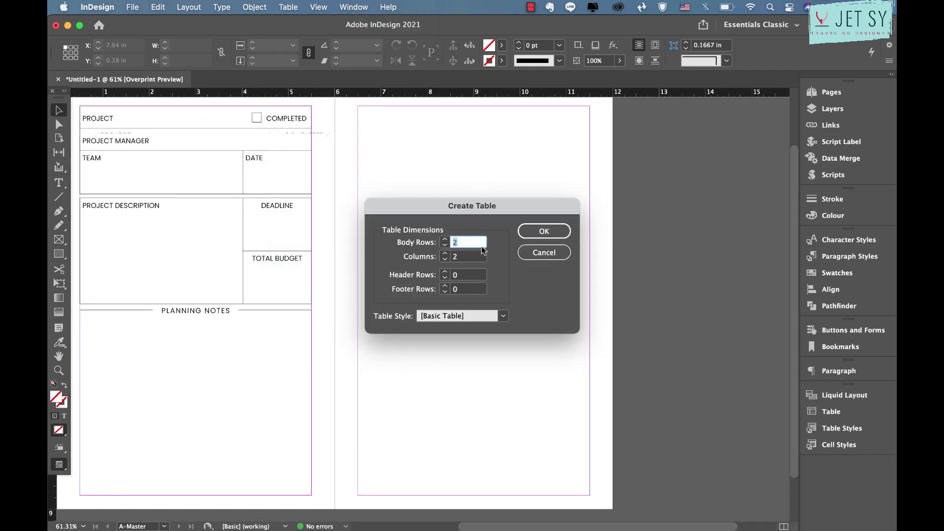
click(464, 260)
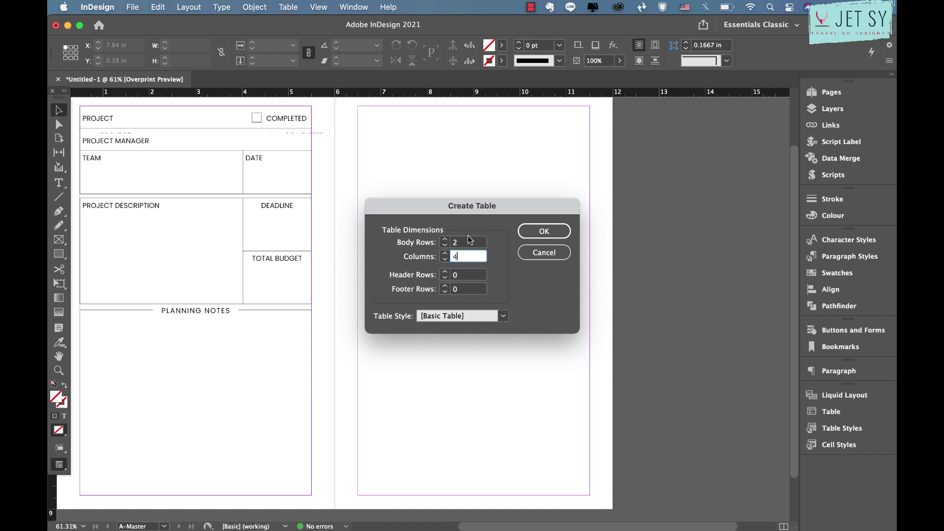
click(470, 241)
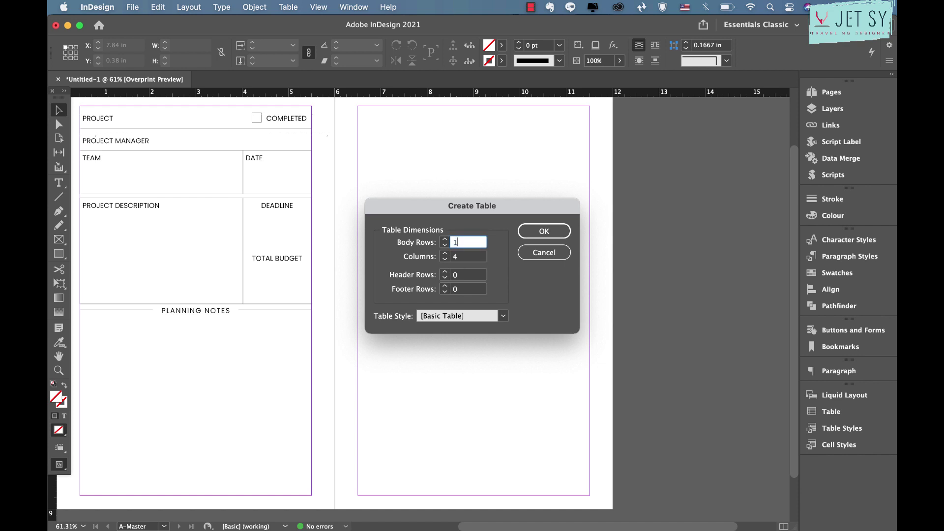
text(15)
key(Return)
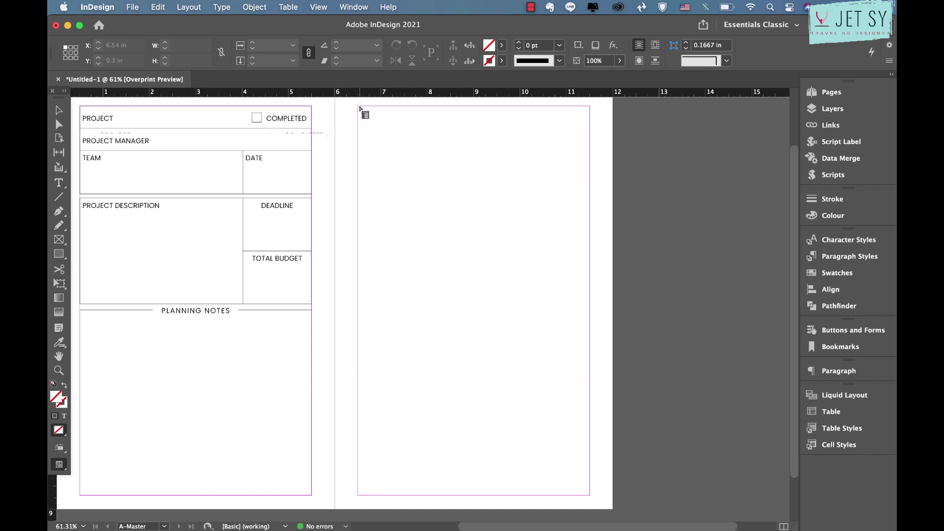
mouse_move(359, 105)
mouse_down()
mouse_move(590, 305)
mouse_move(560, 104)
mouse_up()
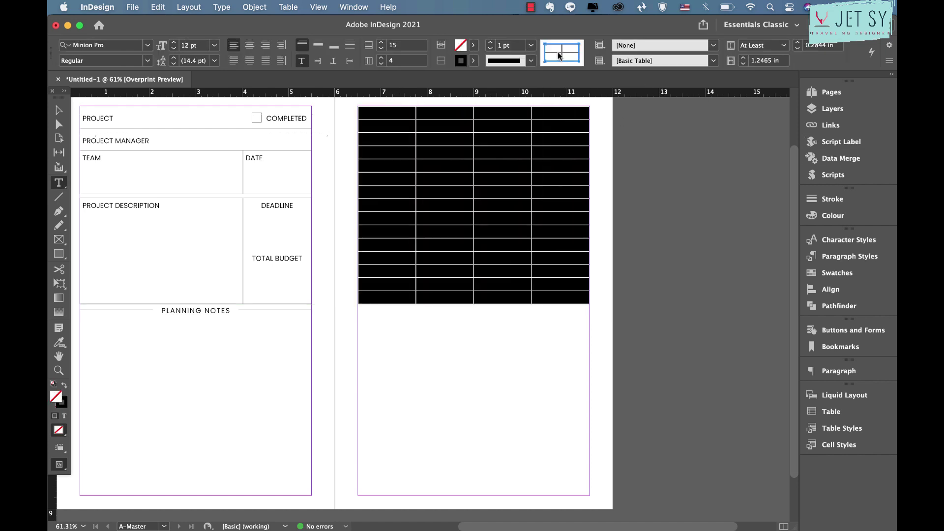
Set all cell borders of the new table to 0.5 pt and apply the TEXT character style to its cells
click(531, 45)
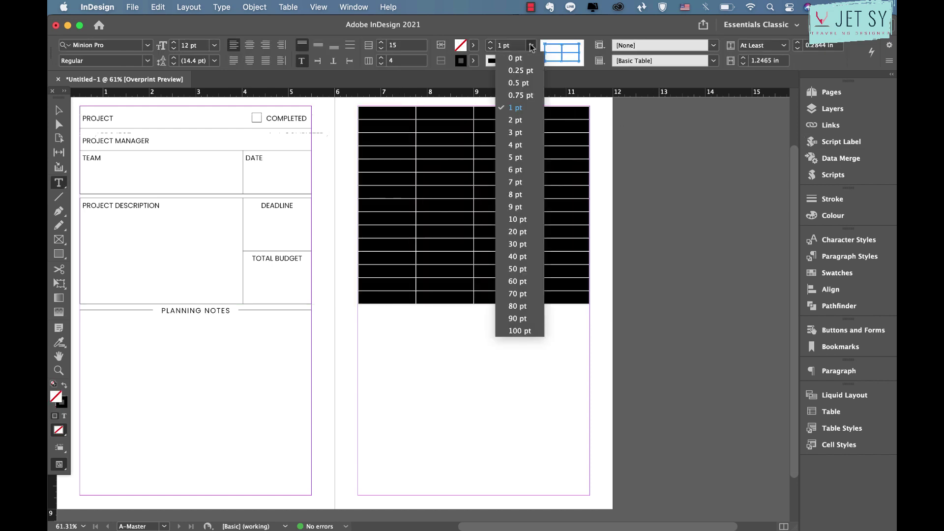
click(516, 85)
click(849, 241)
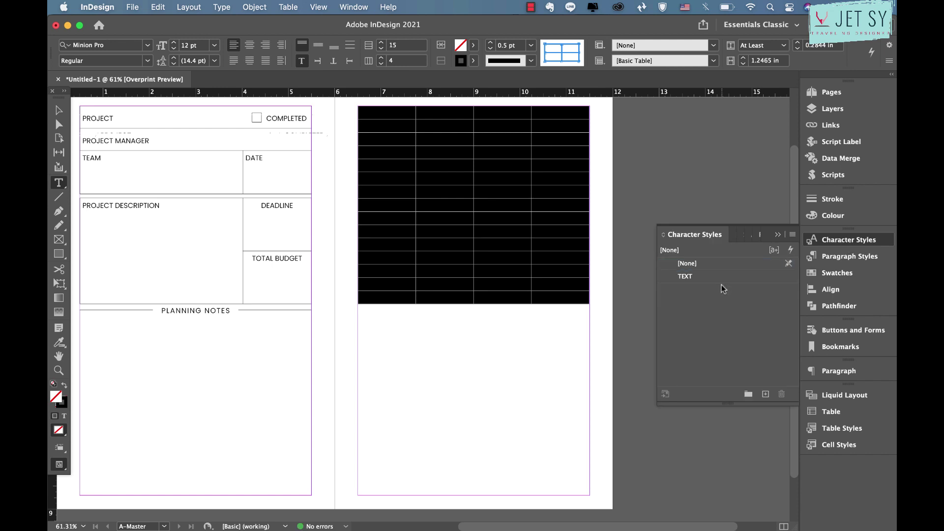
click(723, 276)
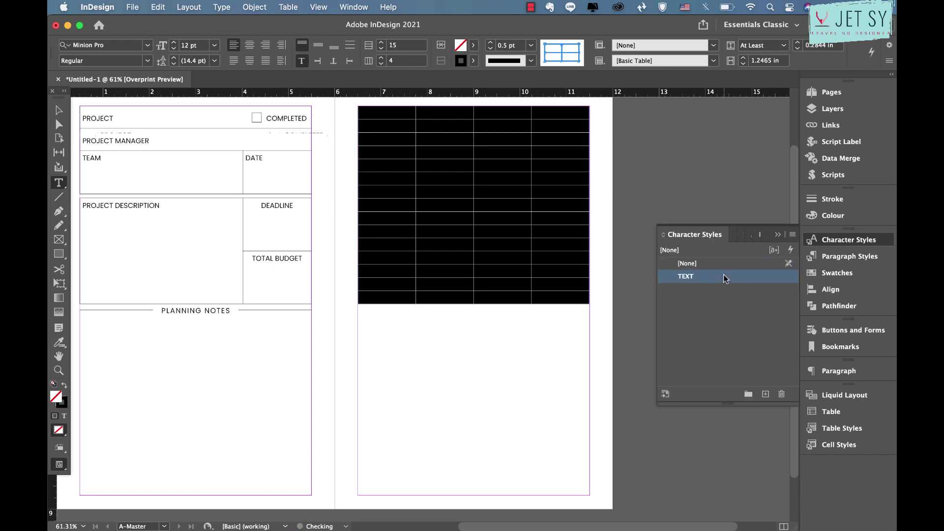
Fill the top row of the right page's table with [Black] at a 10% tint
click(354, 108)
click(474, 46)
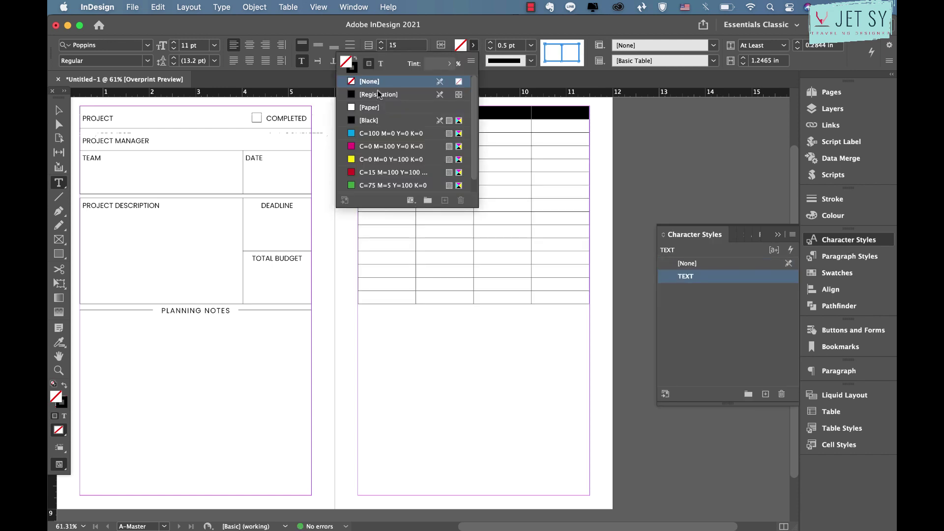
click(382, 121)
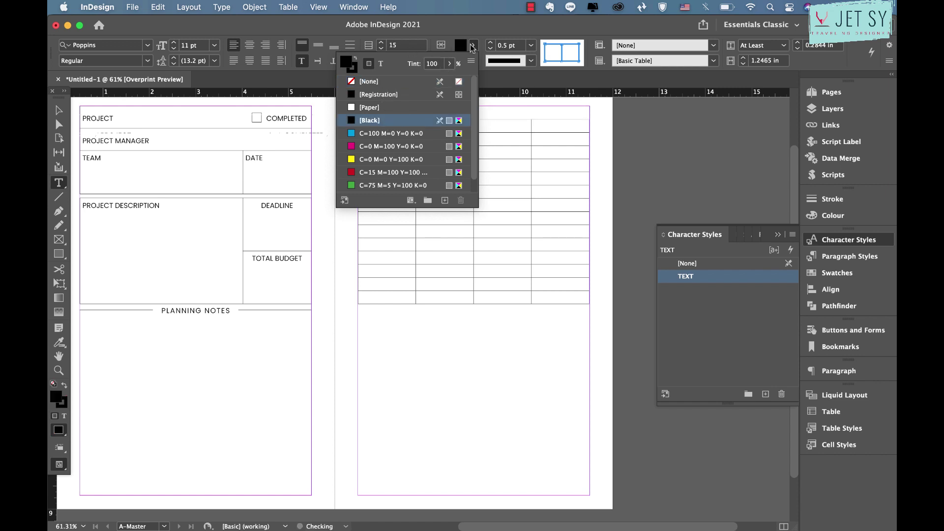
click(434, 64)
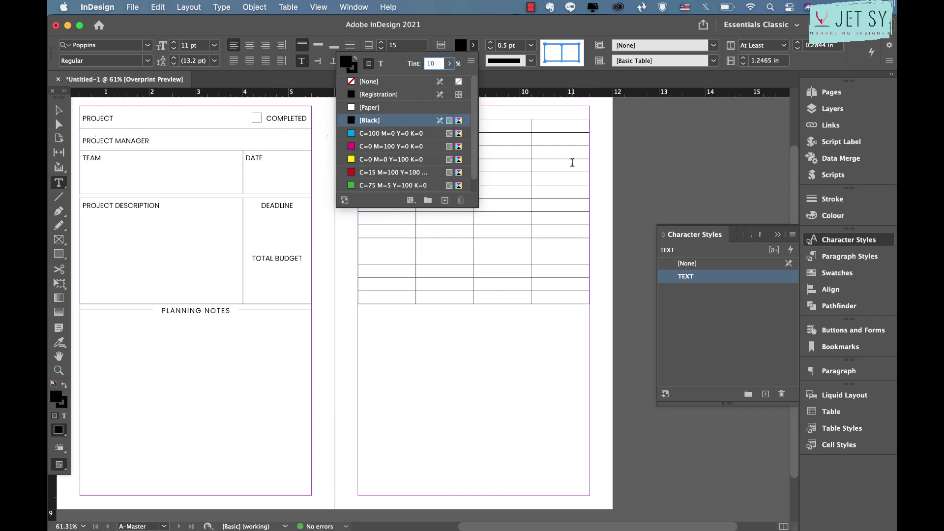
text(10)
key(Return)
click(354, 116)
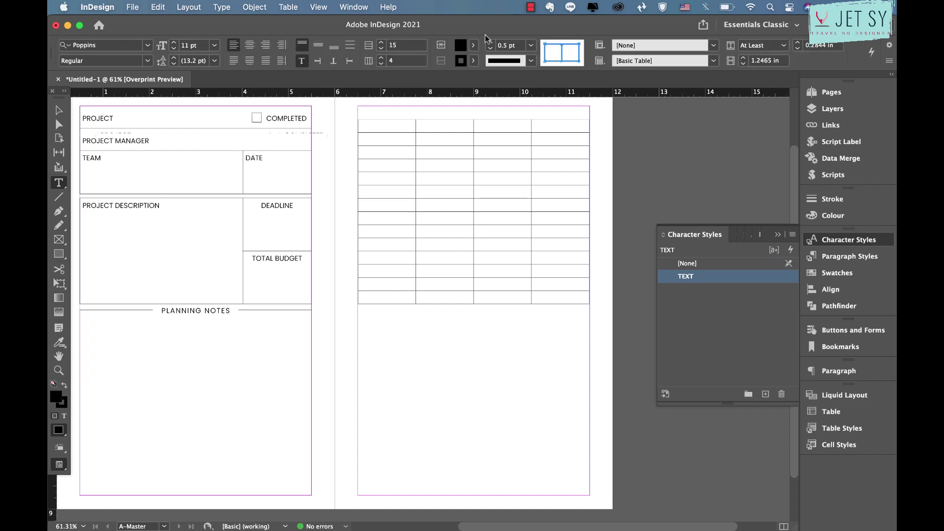
click(476, 45)
text(100)
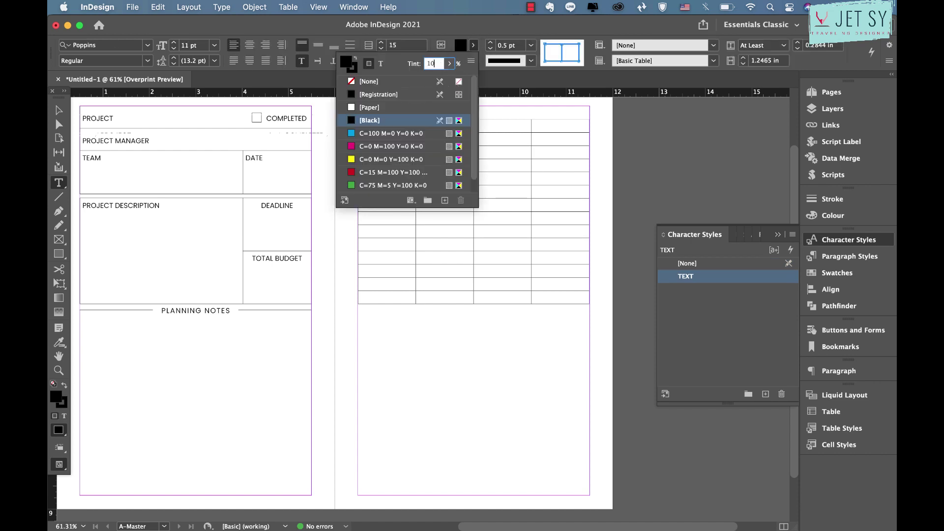
key(Return)
click(391, 112)
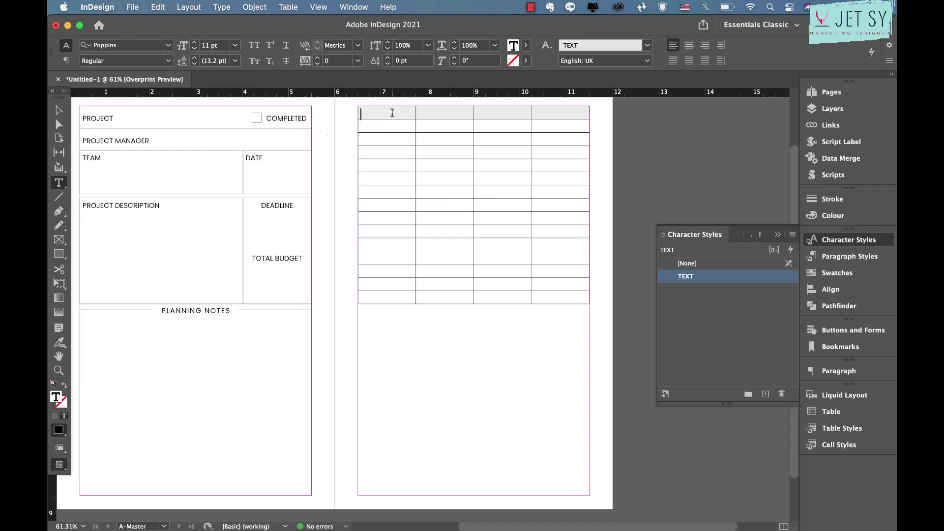
Centre the shaded top row's text both horizontally and vertically
click(354, 115)
click(249, 45)
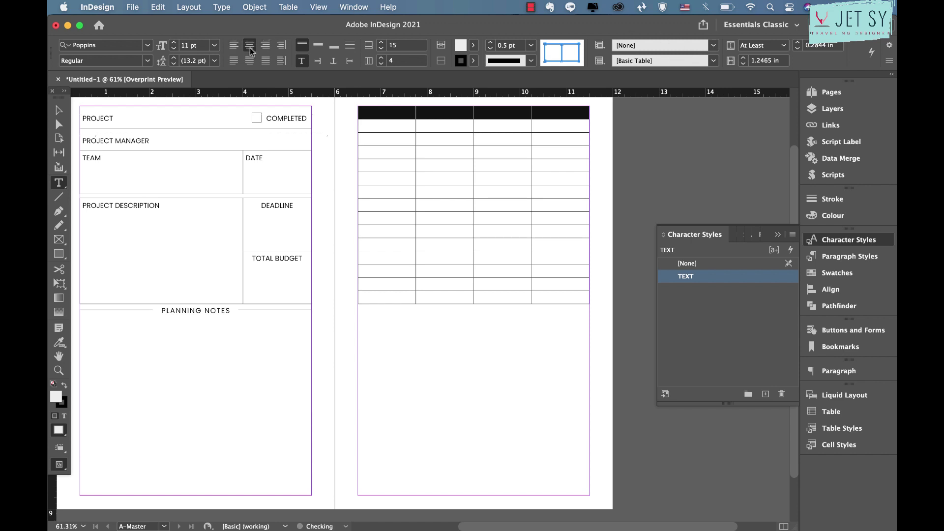
click(318, 45)
Enter the column headings TASK, PERSON RESPONSIBLE, START and END in the shaded row
click(388, 114)
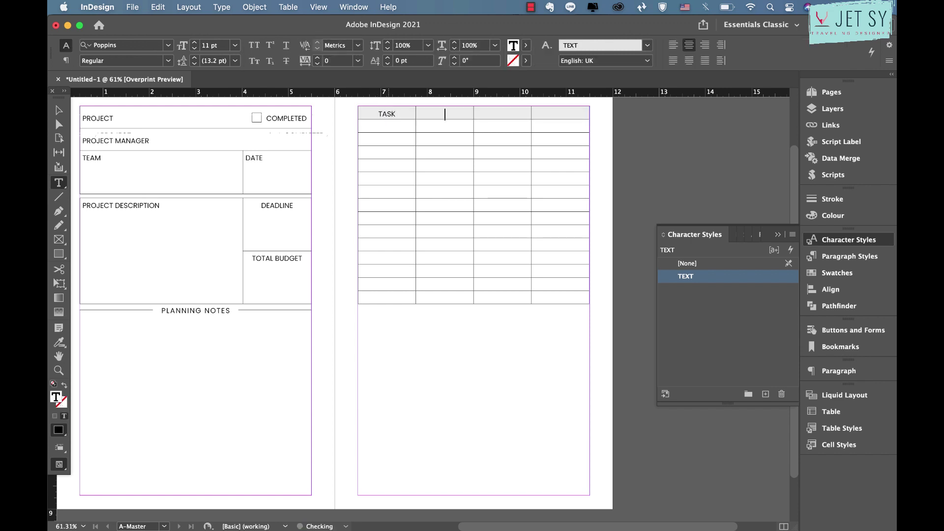
text(PERSON RESPON)
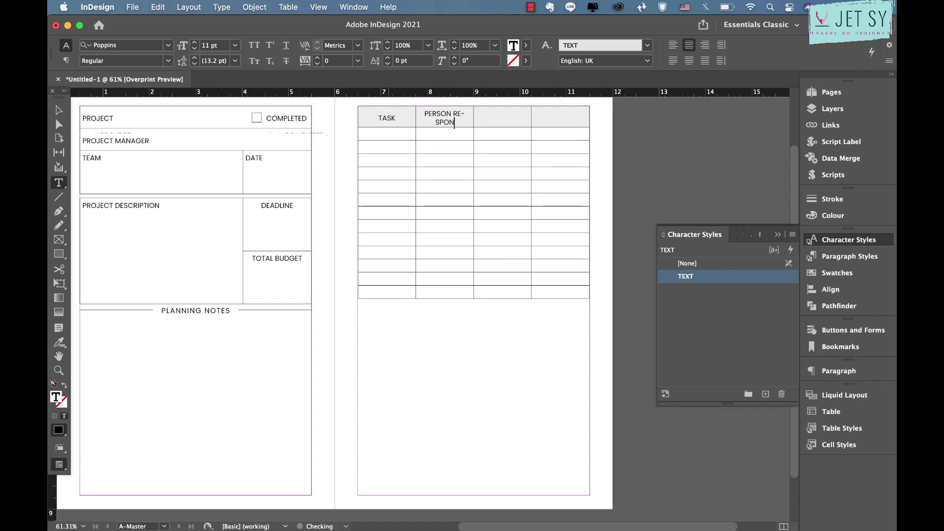
text(SIBLE)
key(Tab)
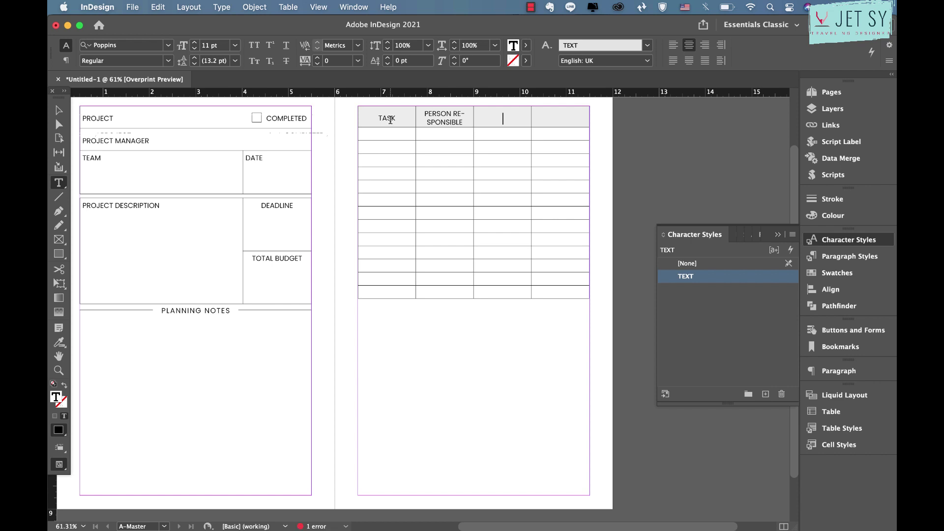
text(ST)
text(END)
Narrow the START and END columns and distribute the two evenly
drag(525, 114, 510, 116)
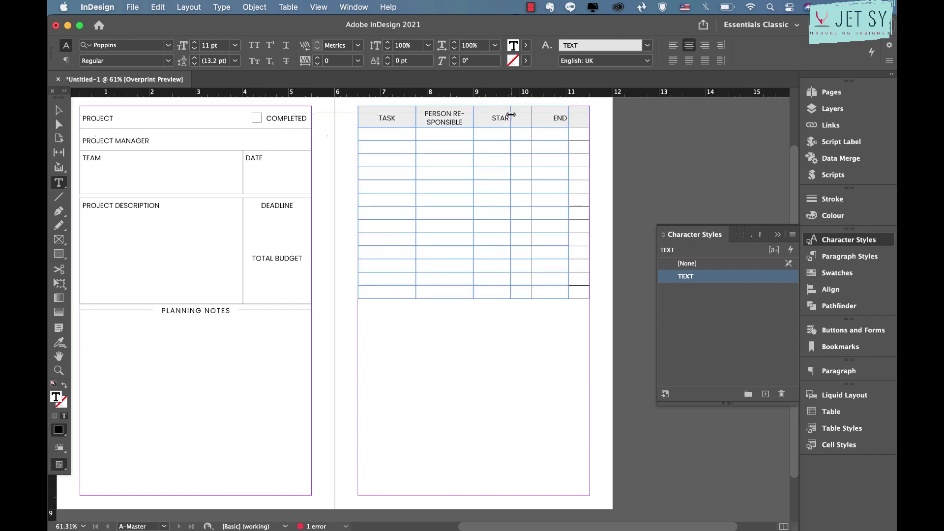
drag(568, 118, 534, 118)
right_click(536, 116)
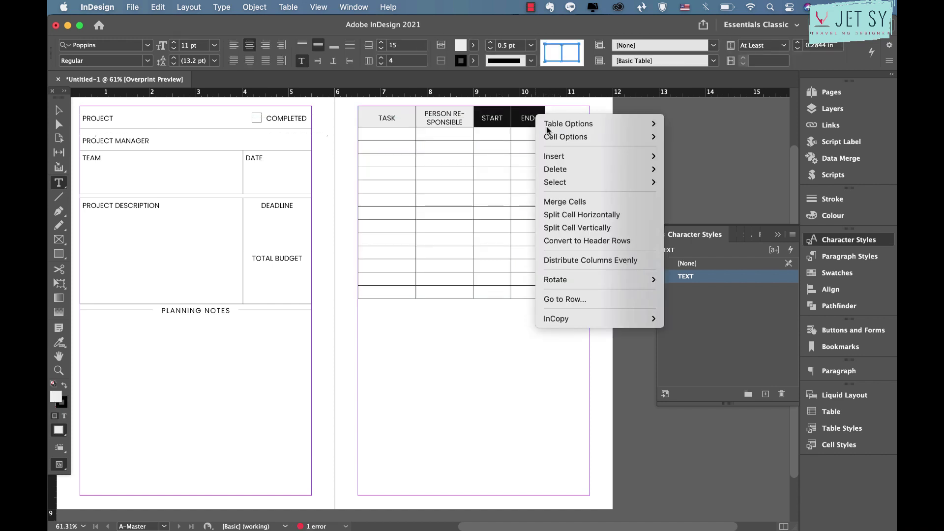
click(607, 259)
Widen the PERSON RESPONSIBLE column to fit its heading on one line, and the TASK column until the table reaches the right margin
drag(508, 121, 498, 122)
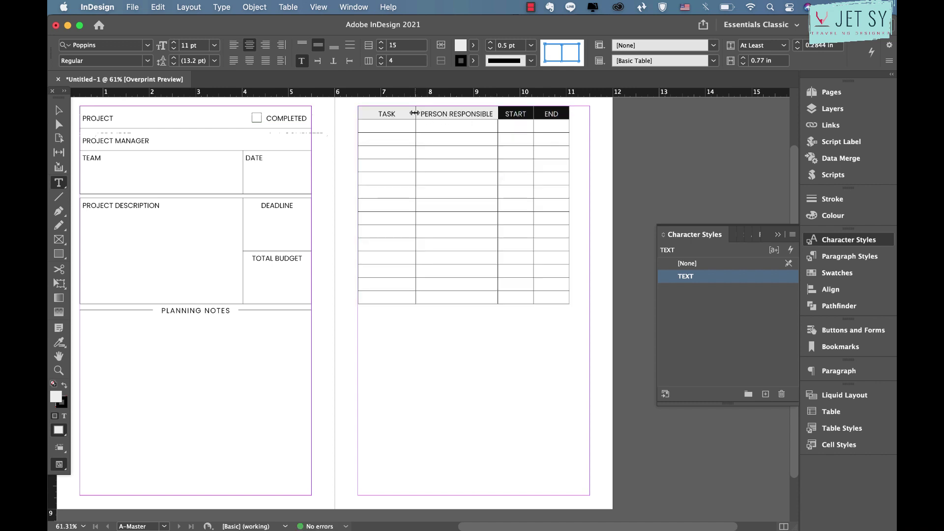
drag(416, 117, 437, 115)
click(495, 327)
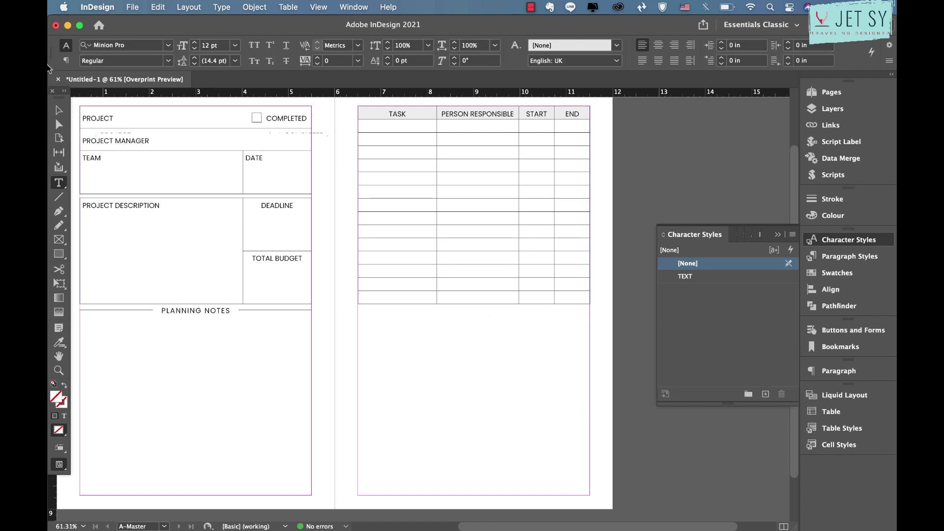
Create a table with 1 body row and 2 columns along the right page's bottom margin, spanning margin to margin
click(58, 109)
click(437, 196)
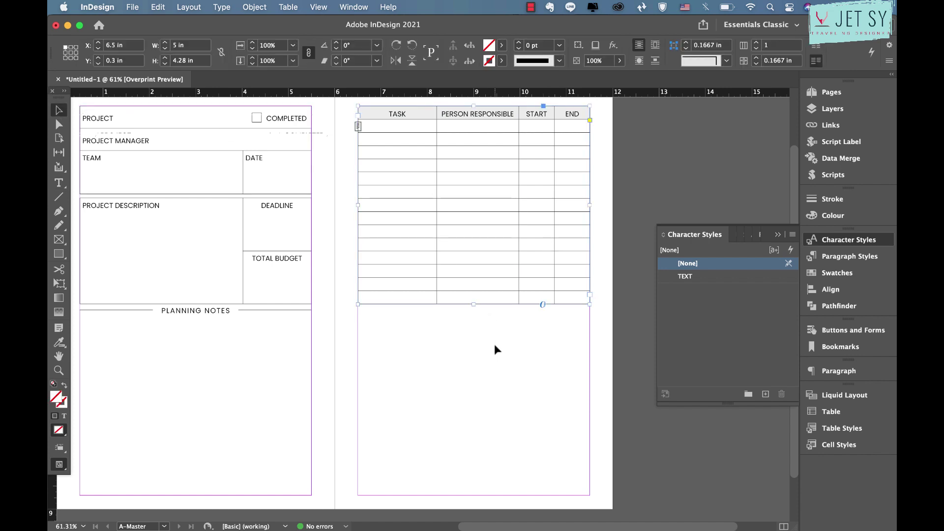
scroll(494, 349, down, 2)
click(776, 235)
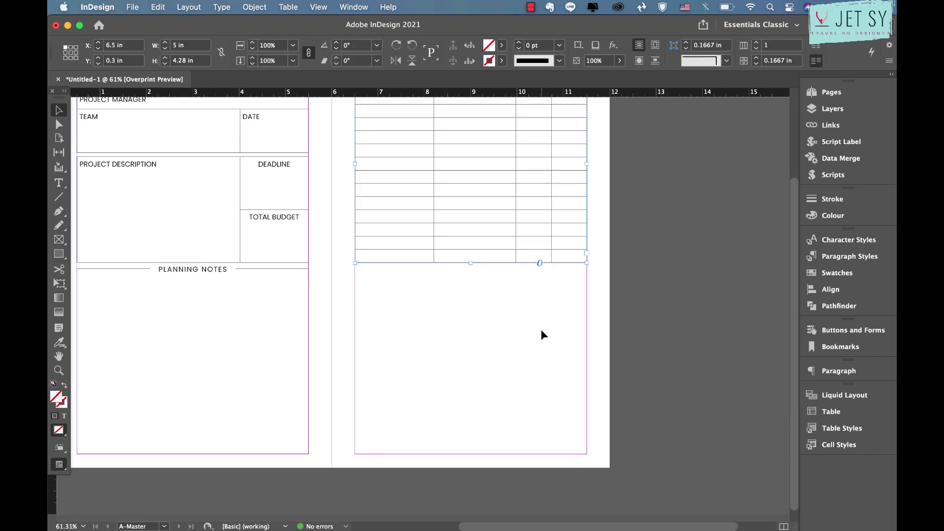
click(288, 7)
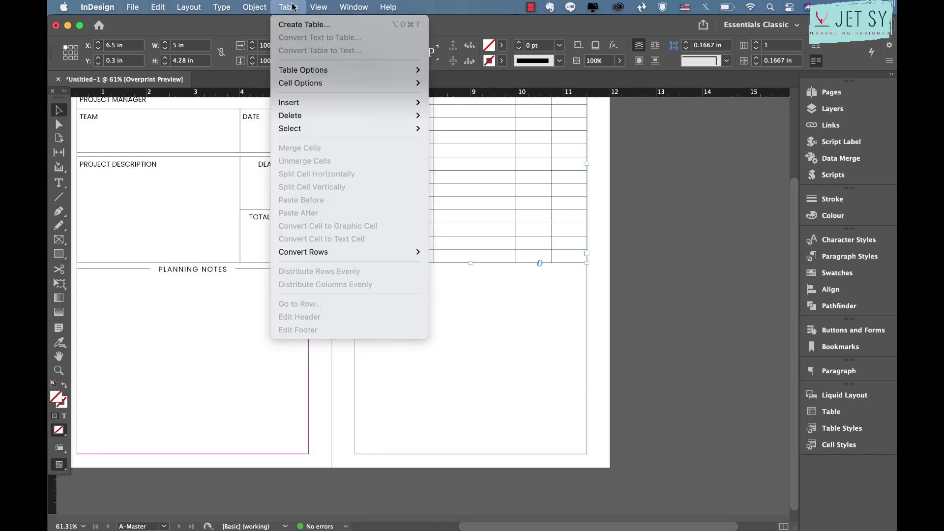
click(300, 22)
click(473, 260)
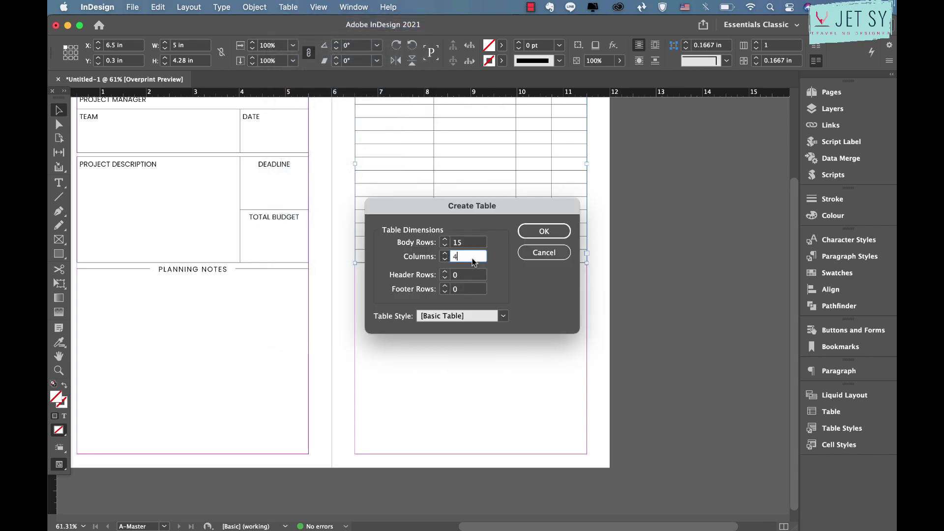
text(2)
key(shift+Tab)
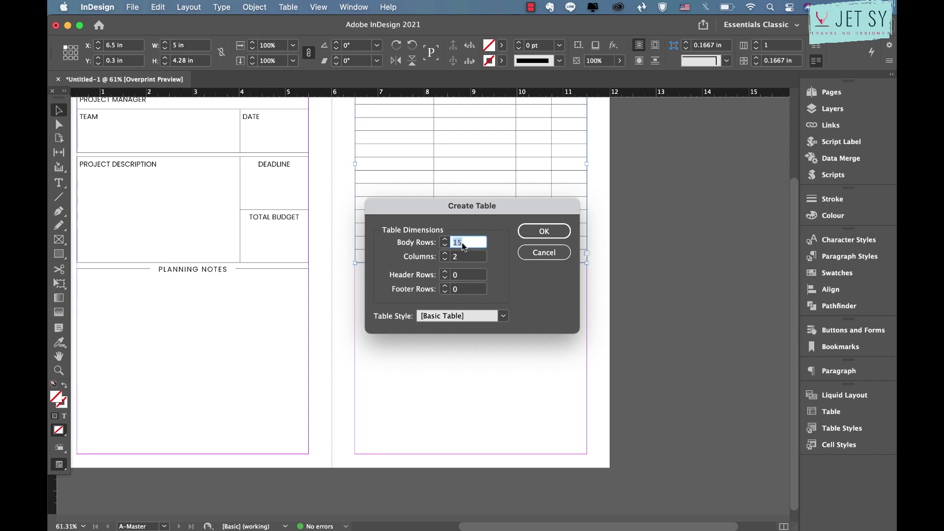
click(561, 237)
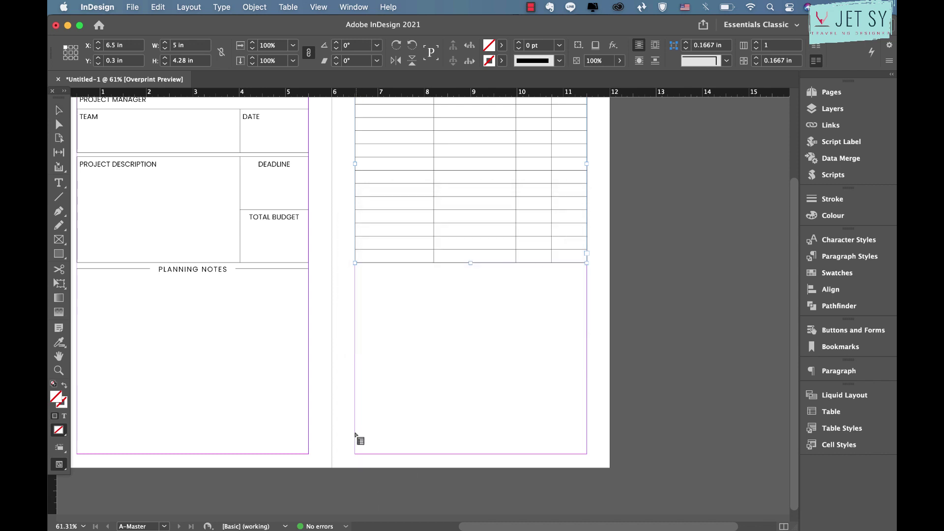
drag(363, 432, 586, 453)
Apply the TEXT character style to both cells of the bottom table and set their borders to 0.5 pt
drag(468, 438, 490, 438)
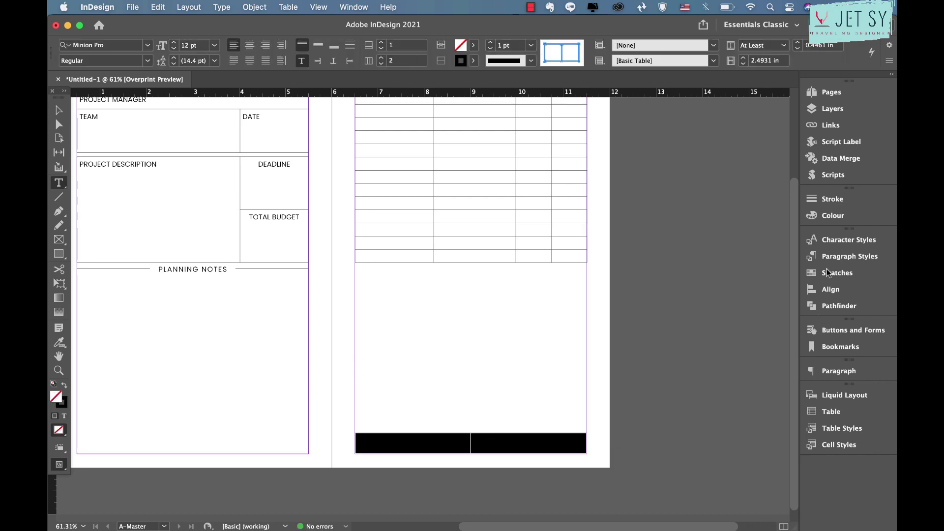
click(838, 240)
click(685, 275)
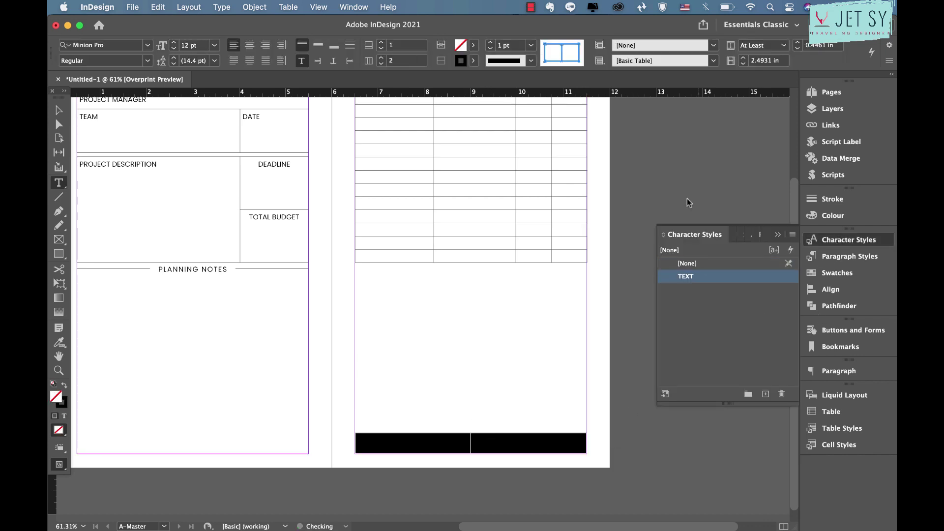
click(531, 45)
click(516, 95)
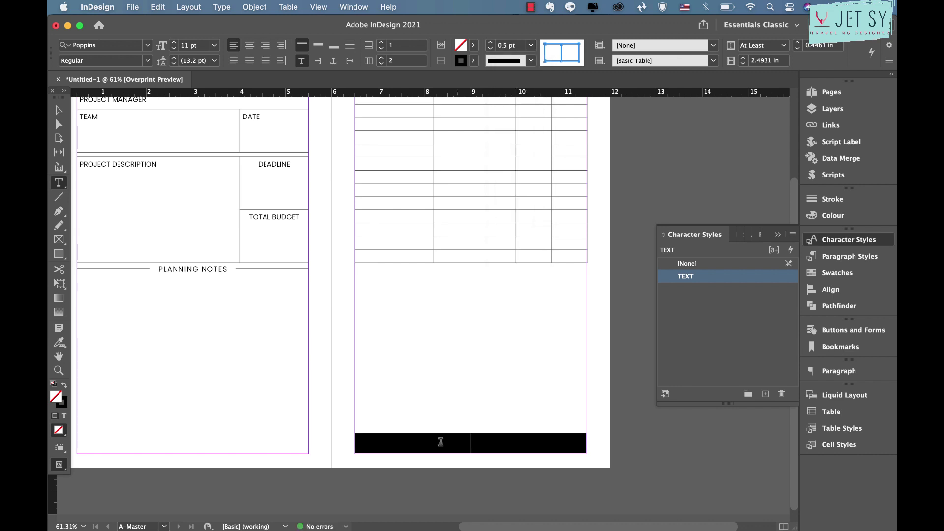
Label the two cells of the bottom table DATE COMPLETED and SIGNED OFF BY
click(436, 443)
text(DATE COMP)
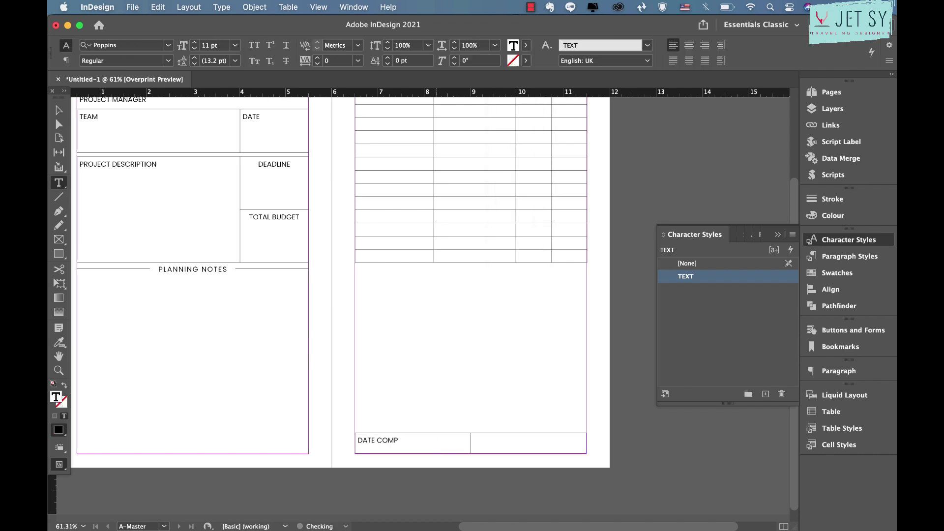
text(SIGNED OFF BY)
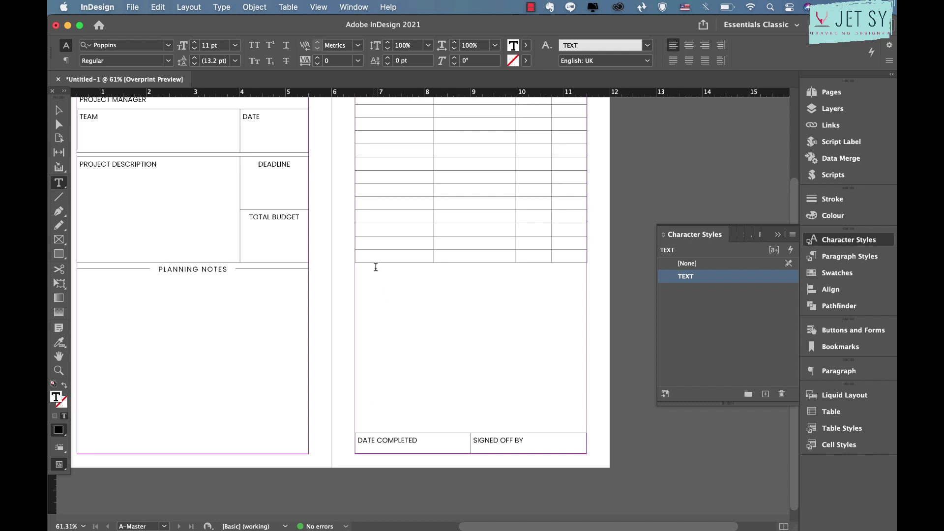
Duplicate the task table directly below the original and trim the copy to 12 rows, with its frame fitted, so it ends above the completion table
click(59, 110)
drag(442, 226, 441, 401)
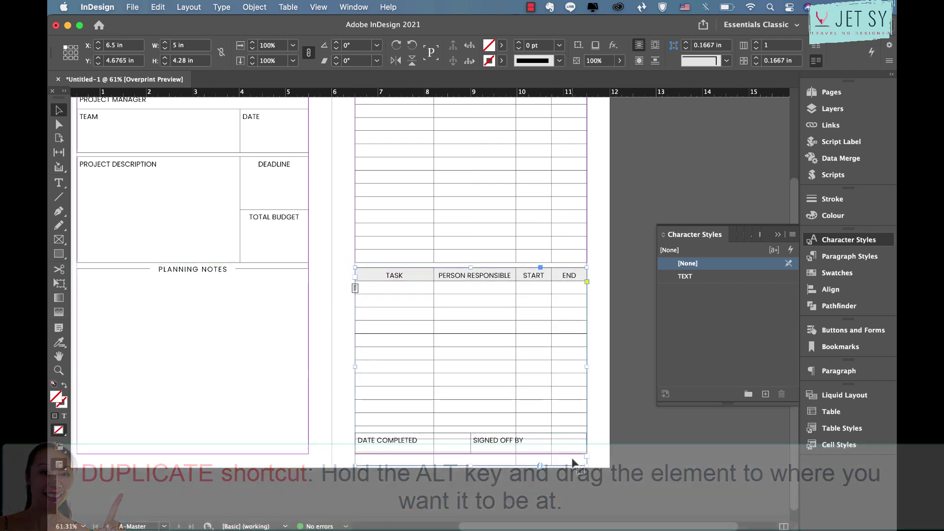
double_click(572, 458)
drag(572, 458, 390, 427)
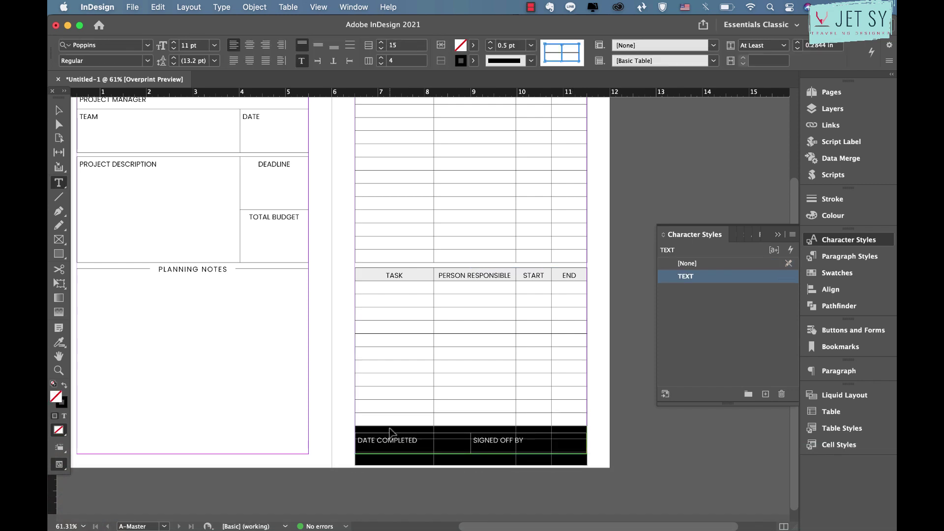
key(super+BackSpace)
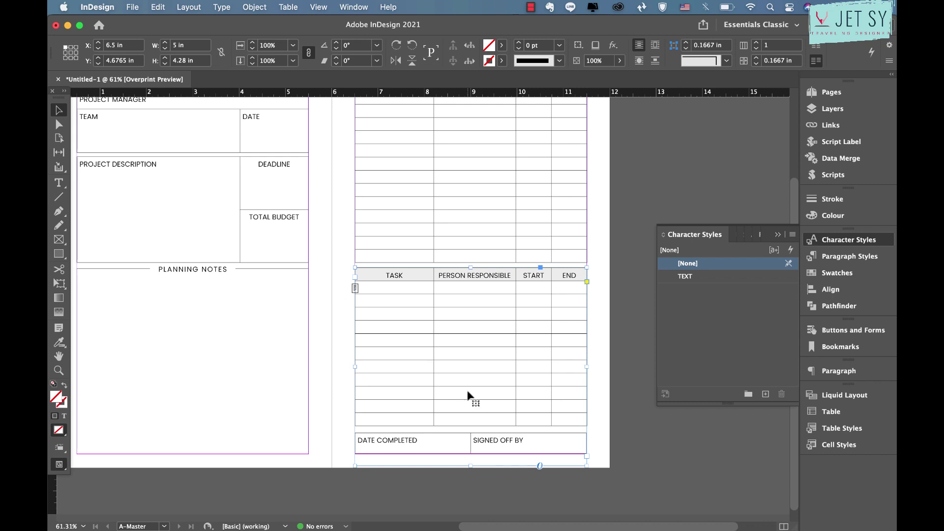
double_click(470, 466)
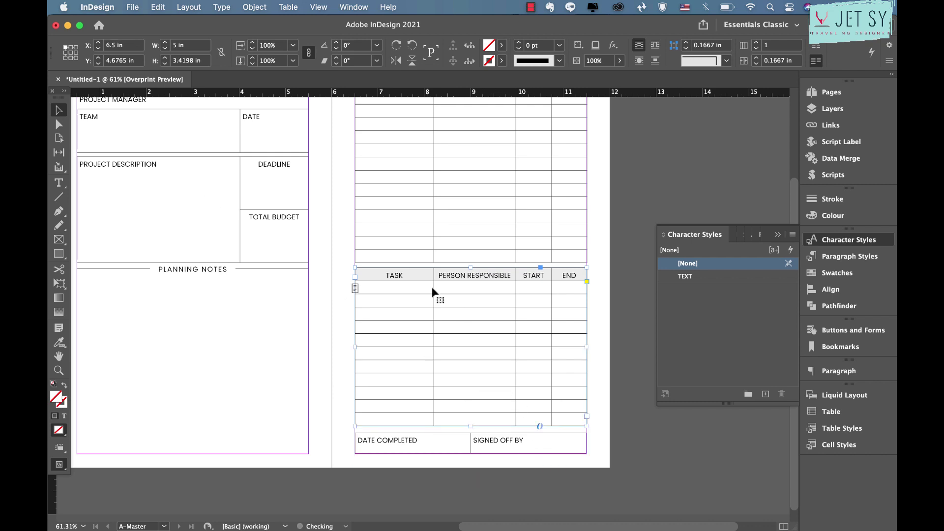
Clear the headings from the duplicated table's header row and merge its cells into one
double_click(385, 275)
click(351, 273)
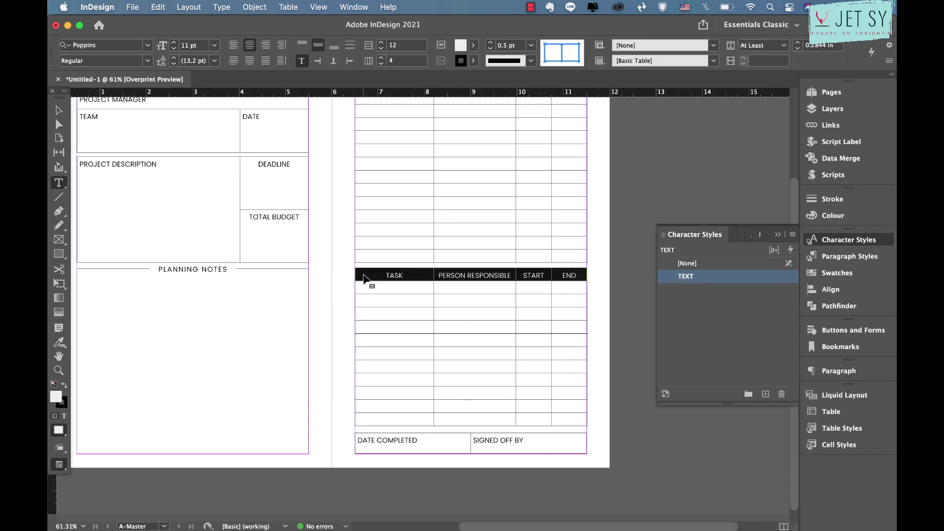
key(BackSpace)
right_click(375, 279)
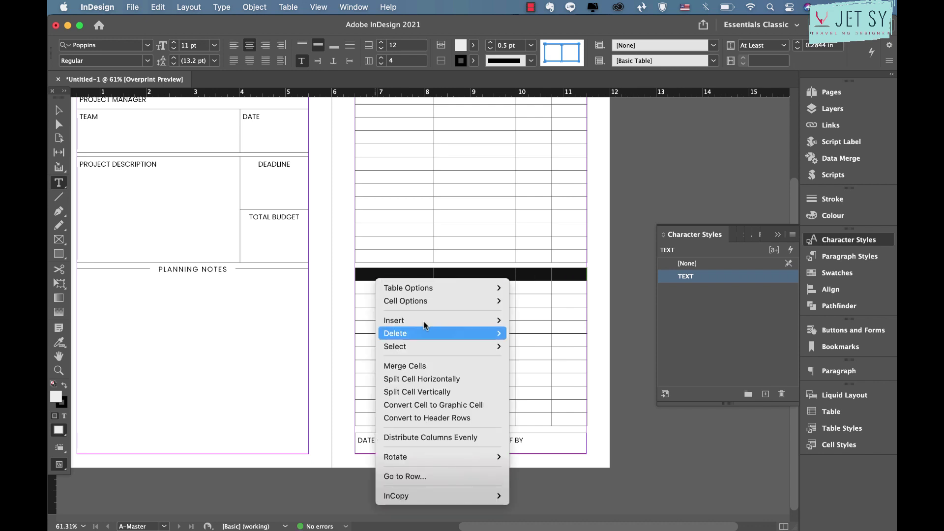
click(453, 369)
click(404, 287)
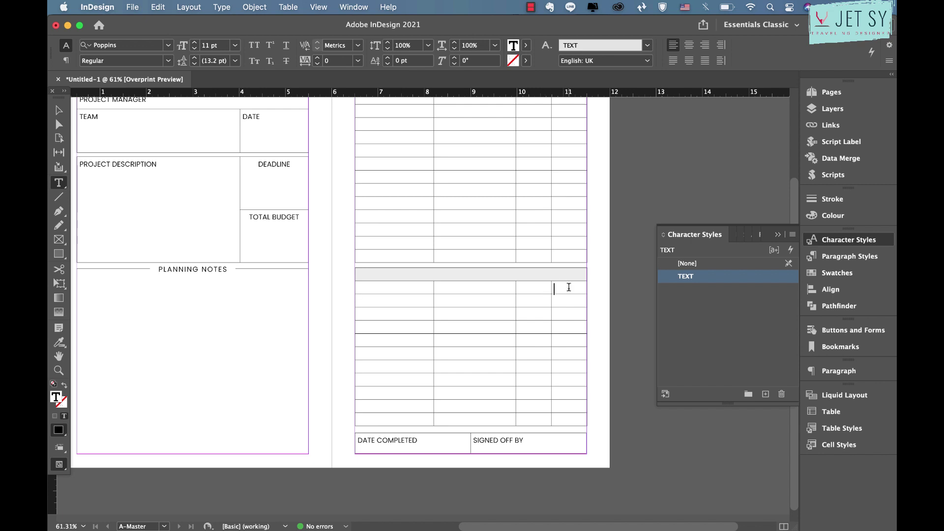
Delete the last column of the duplicated table and widen the remaining last column to the right margin
right_click(568, 312)
mouse_move(597, 395)
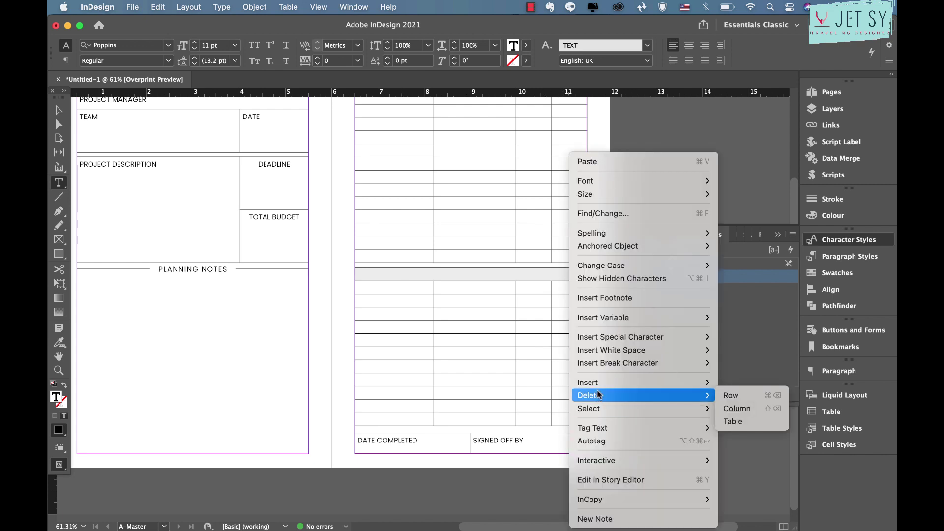
click(752, 403)
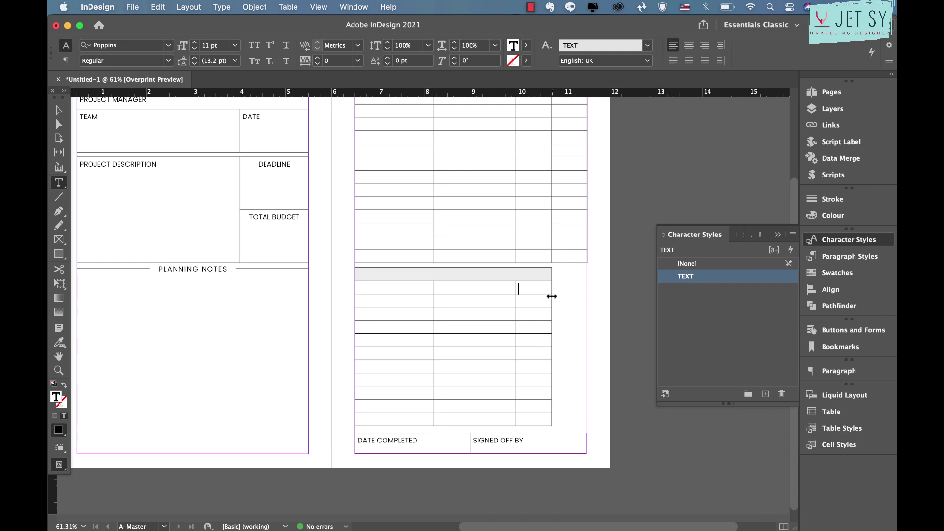
drag(579, 297, 585, 298)
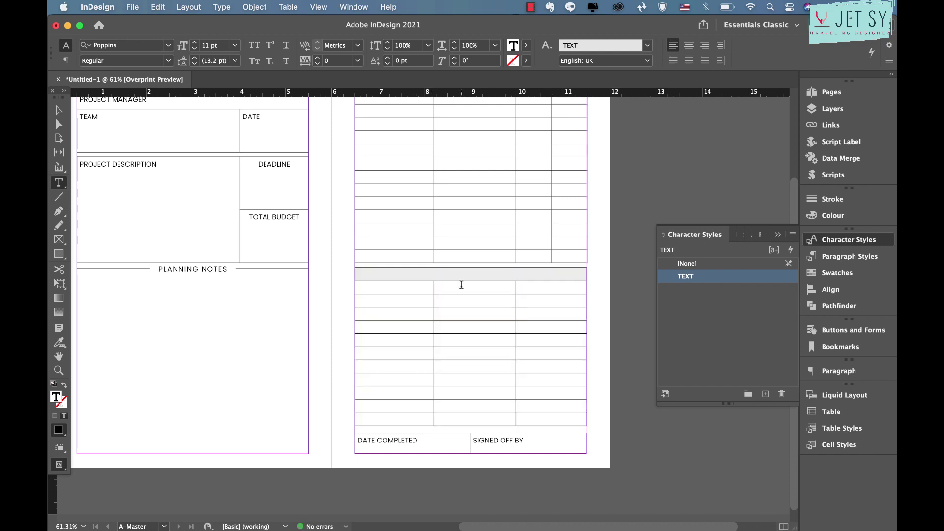
click(355, 286)
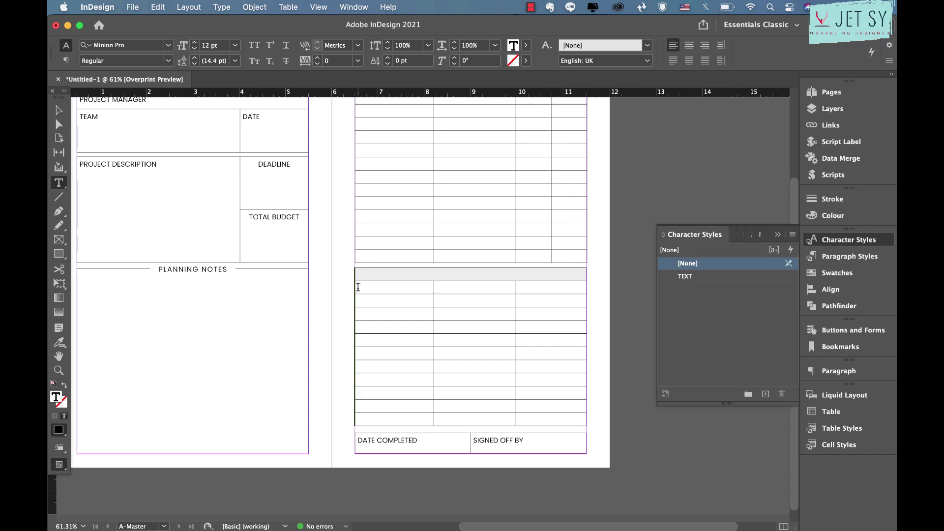
Title the merged header PROJECT COSTS and enter ITEM, EXPENSE and TOTAL as the column headings in the row below
click(444, 274)
text(PROJEC)
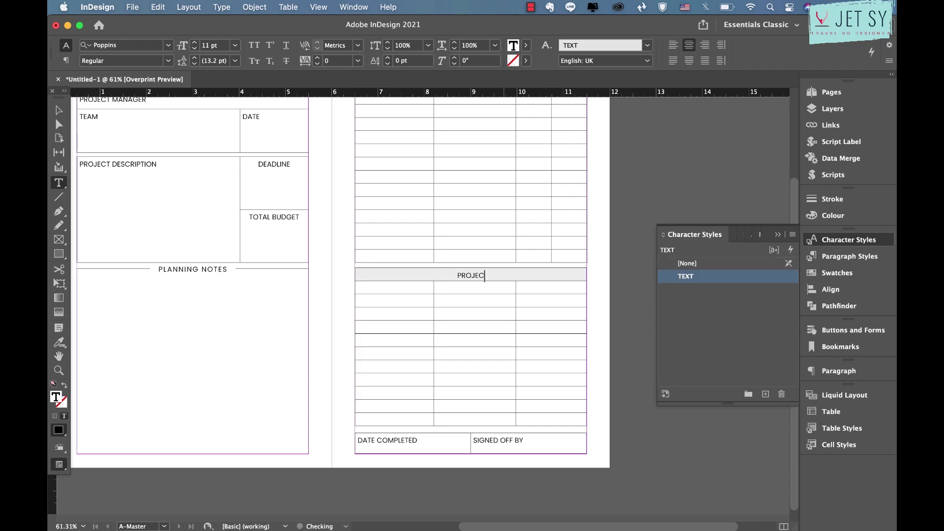
text(T COSTS)
click(398, 288)
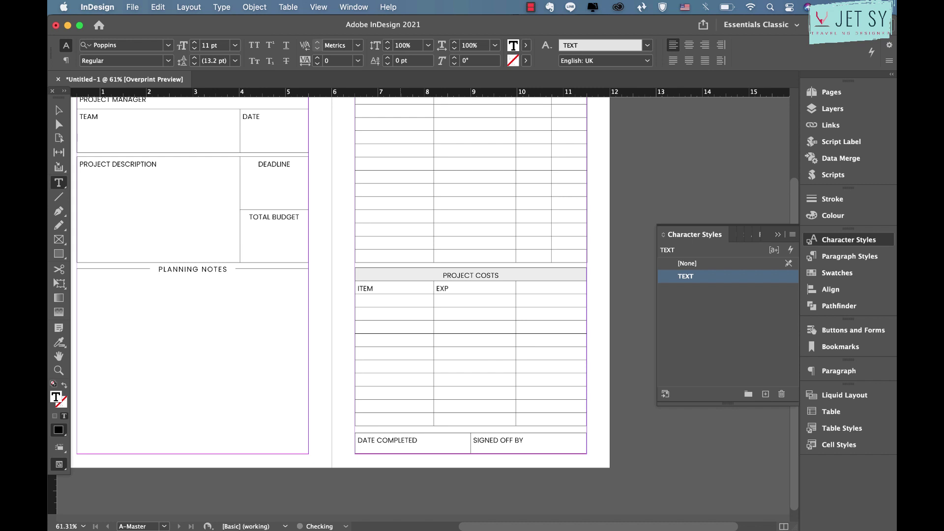
key(Tab)
text(TOTAL)
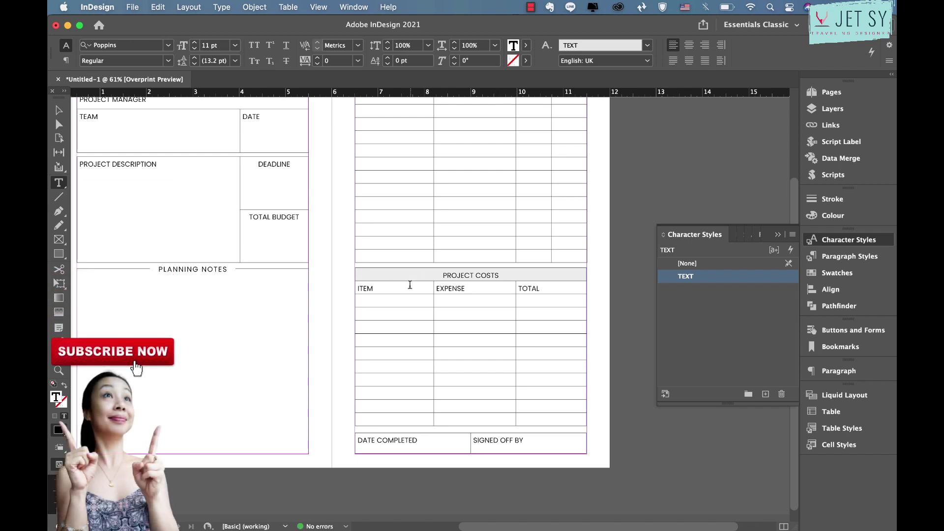
Centre the ITEM, EXPENSE and TOTAL headings in their cells
drag(409, 285, 563, 288)
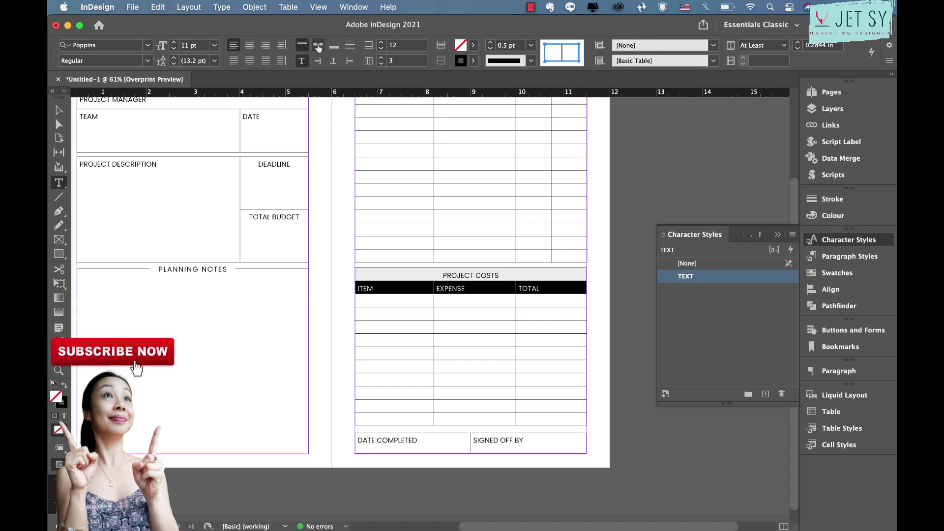
click(249, 44)
click(532, 375)
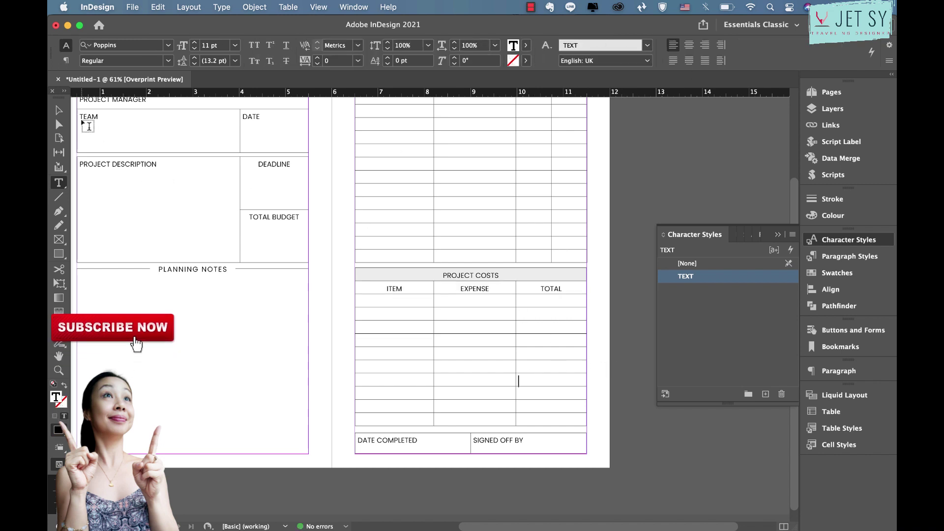
Nudge the completion table up to a Y position of 8.1711 in, closer to the PROJECT COSTS table
click(58, 110)
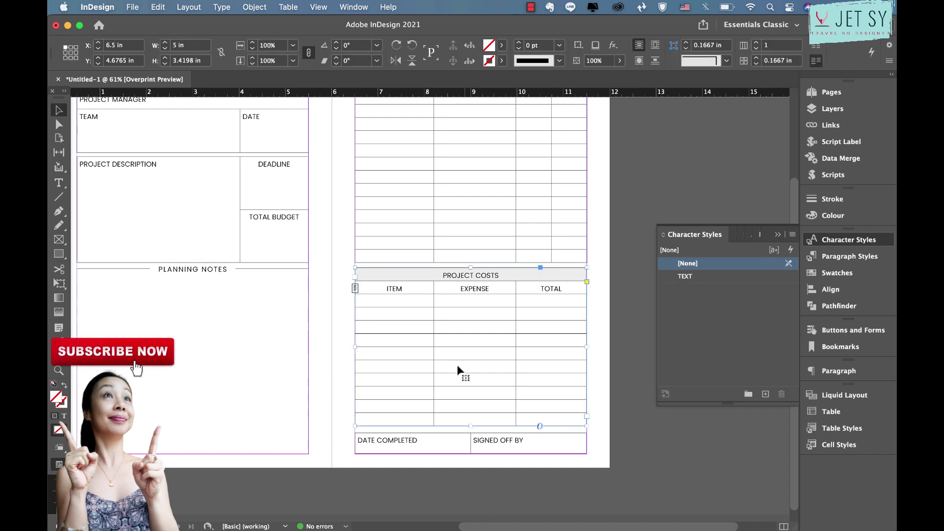
click(477, 437)
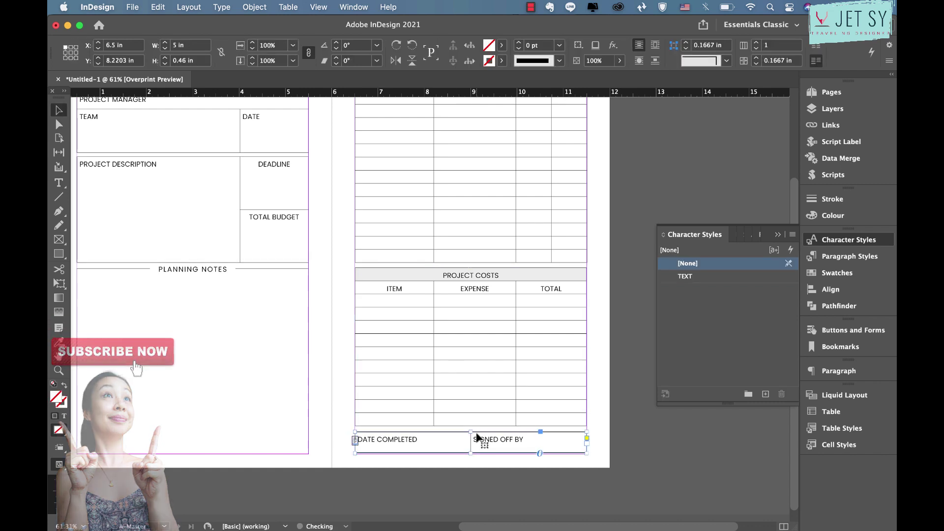
key(Up)
key(Up)
key(Up)
key(Up)
key(Up)
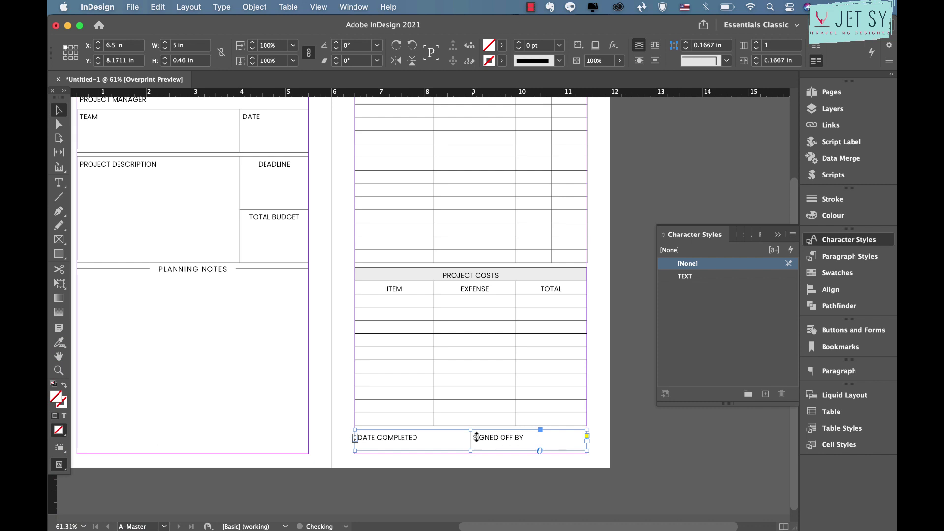
Stretch the DATE COMPLETED and SIGNED OFF BY row down to the bottom margin
drag(477, 437, 476, 436)
double_click(476, 436)
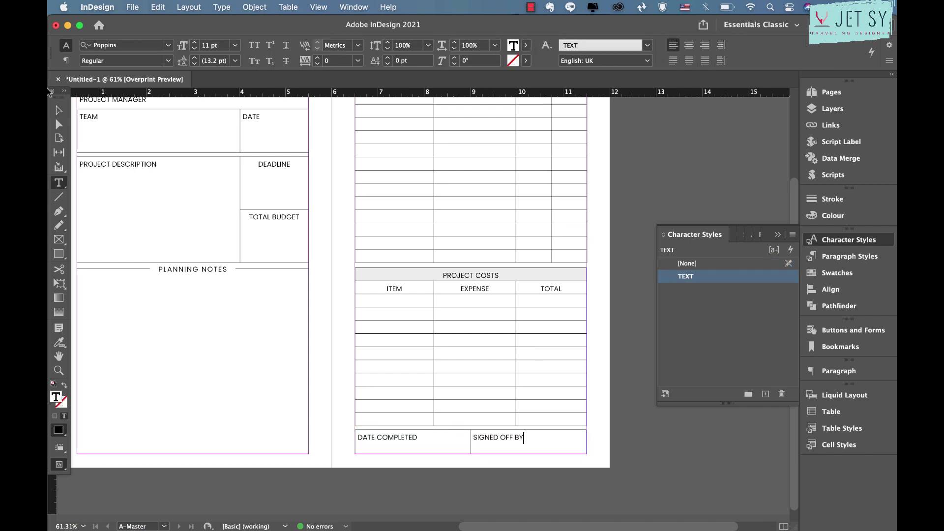
key(Escape)
click(606, 284)
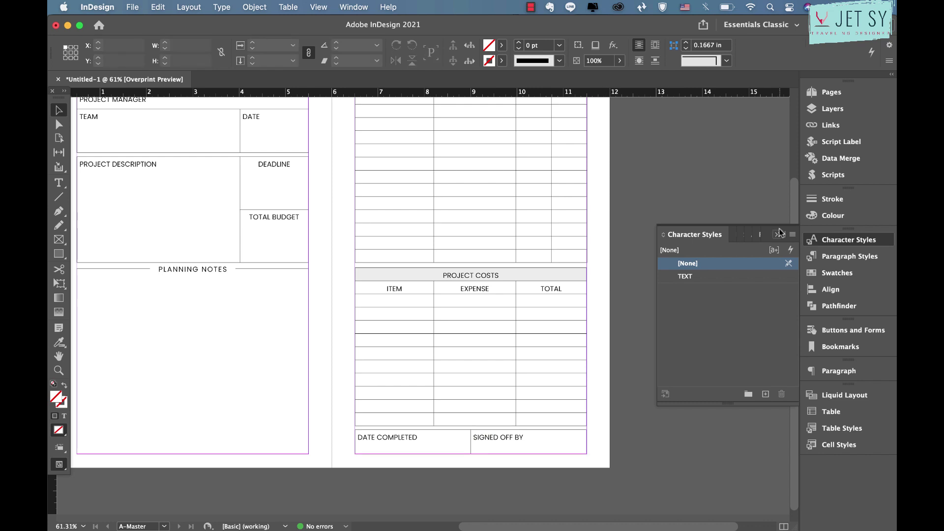
Display the full master spread in Preview mode to check the layout without guides
click(778, 233)
scroll(687, 243, up, 3)
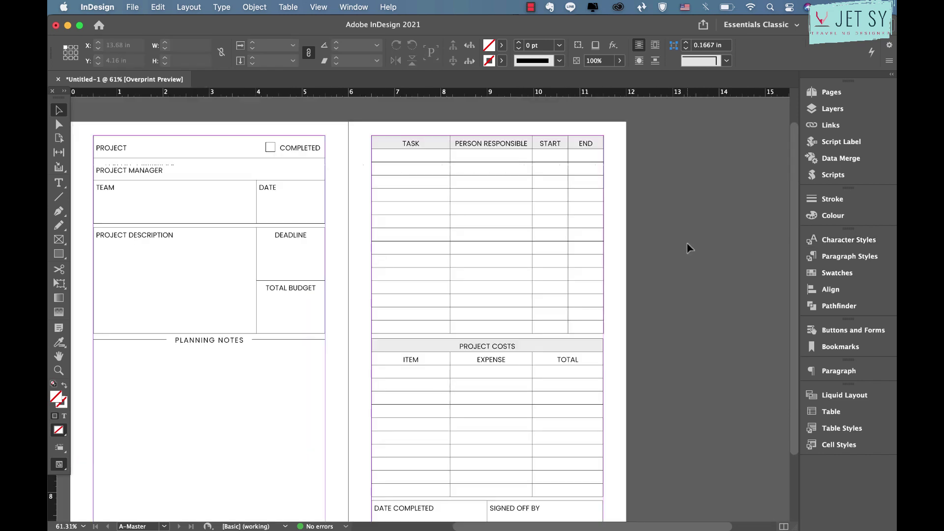
key(super+minus)
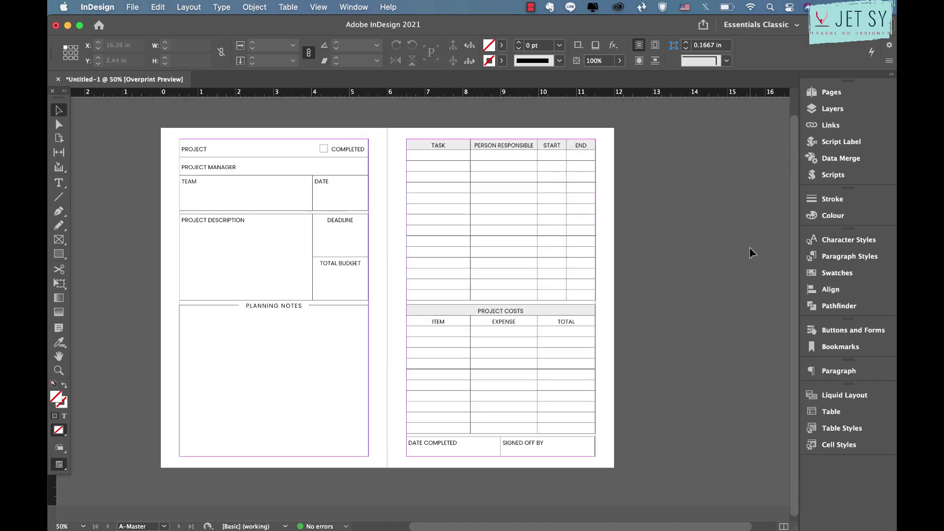
key(w)
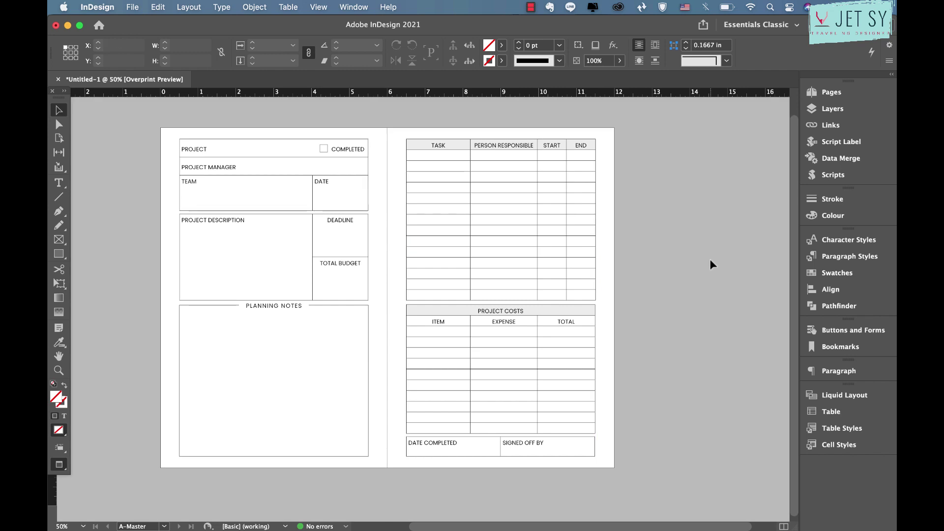
Insert 109 pages after page 1 using A-Master
click(848, 91)
click(769, 238)
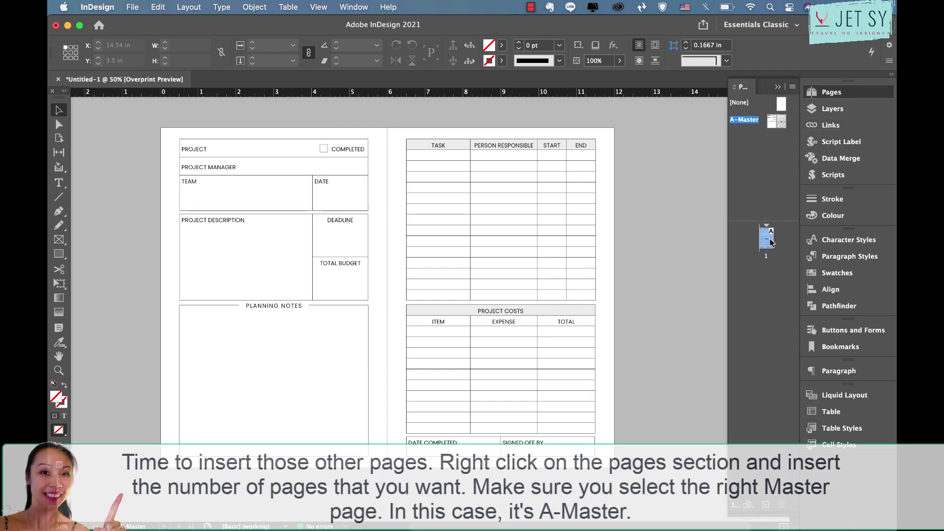
right_click(769, 238)
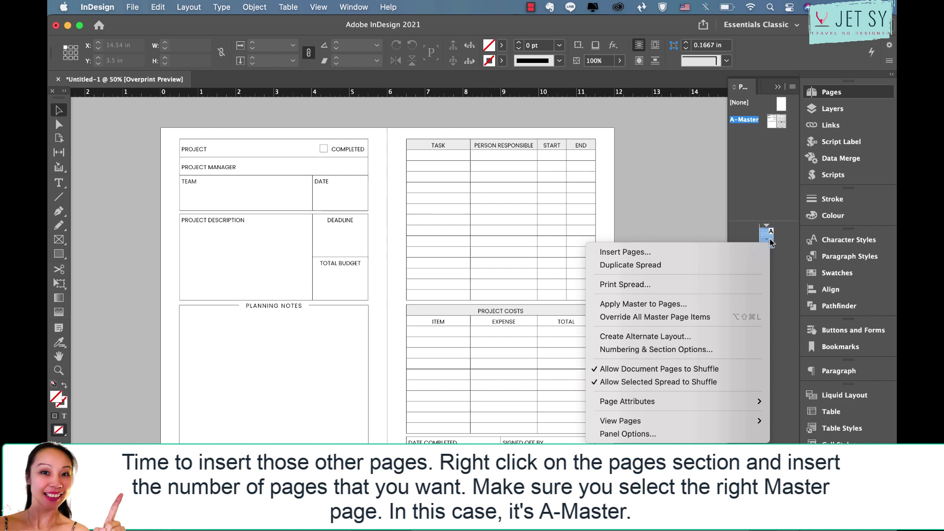
click(707, 253)
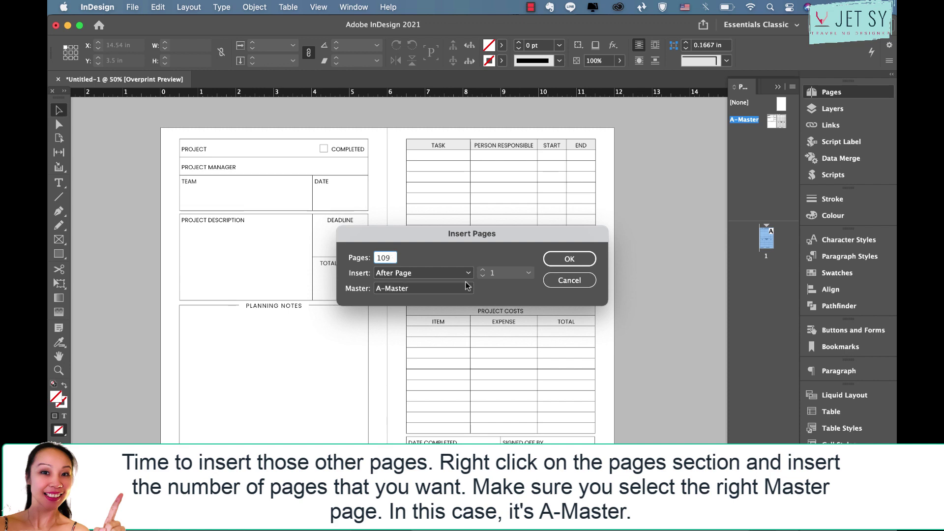
click(579, 259)
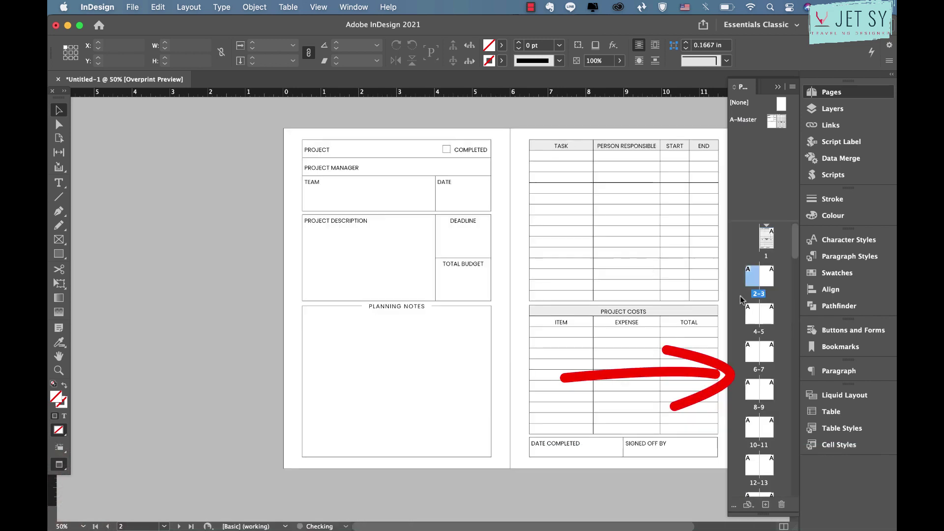
Look through the inserted spreads from pages 2-3 onward to check that the master layout is applied
double_click(758, 283)
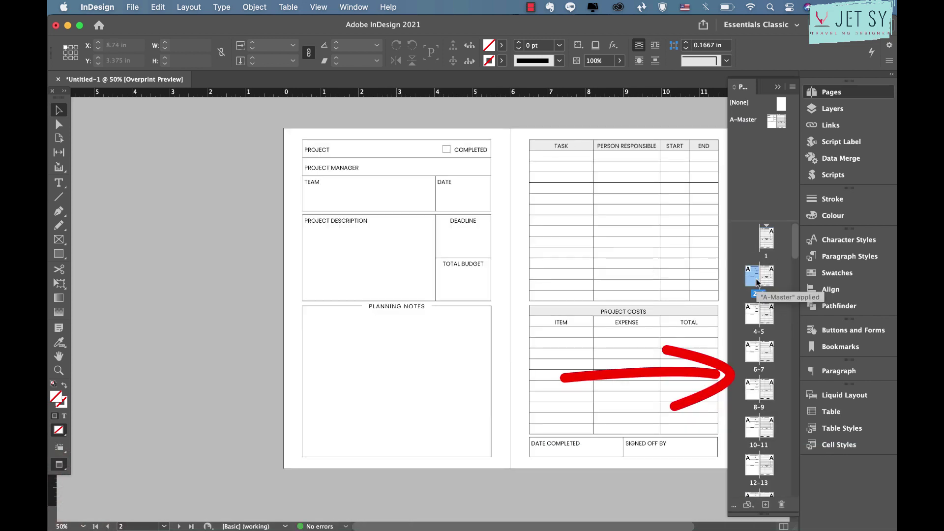
scroll(532, 307, up, 2)
scroll(533, 307, down, 5)
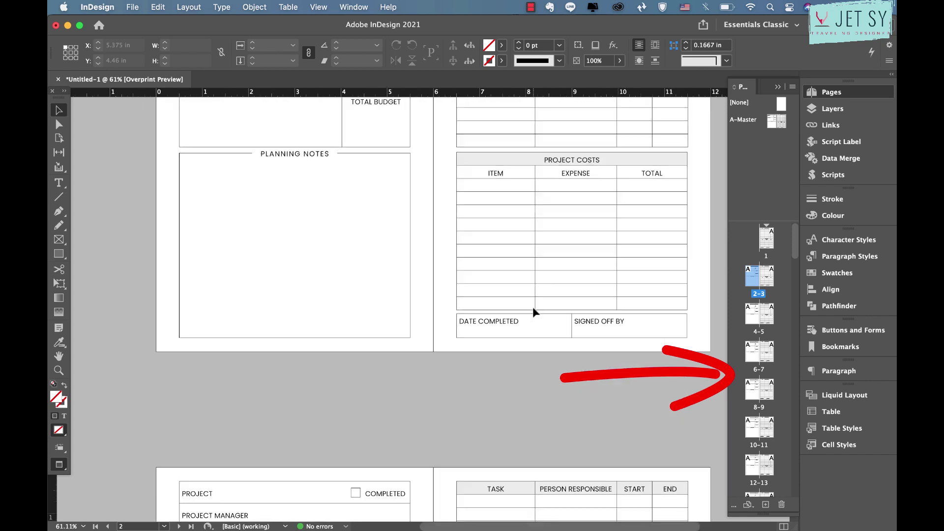
scroll(533, 309, down, 2)
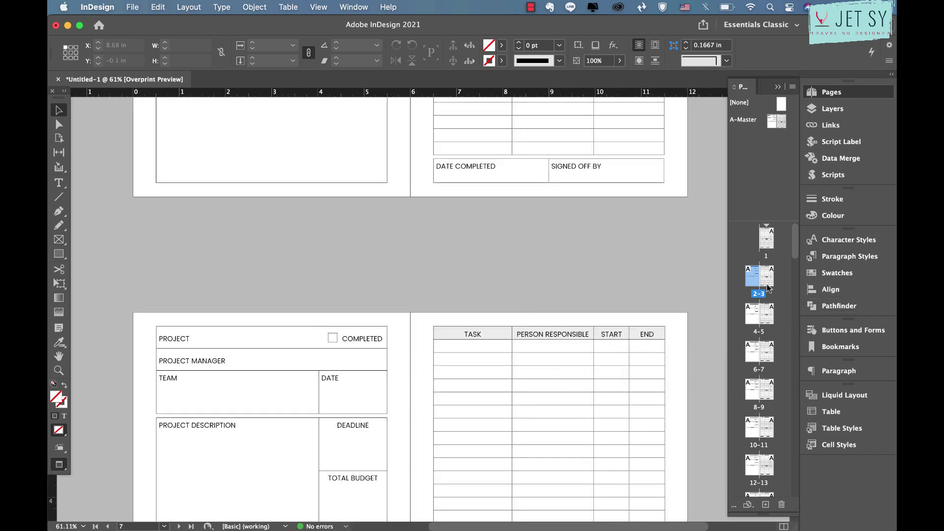
Apply the [None] master to page 1 so it is blank
double_click(767, 259)
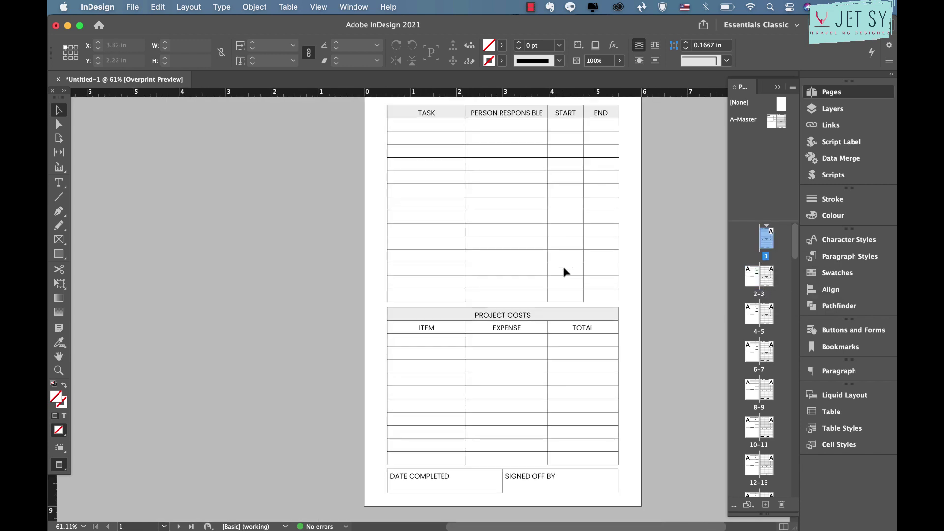
right_click(763, 239)
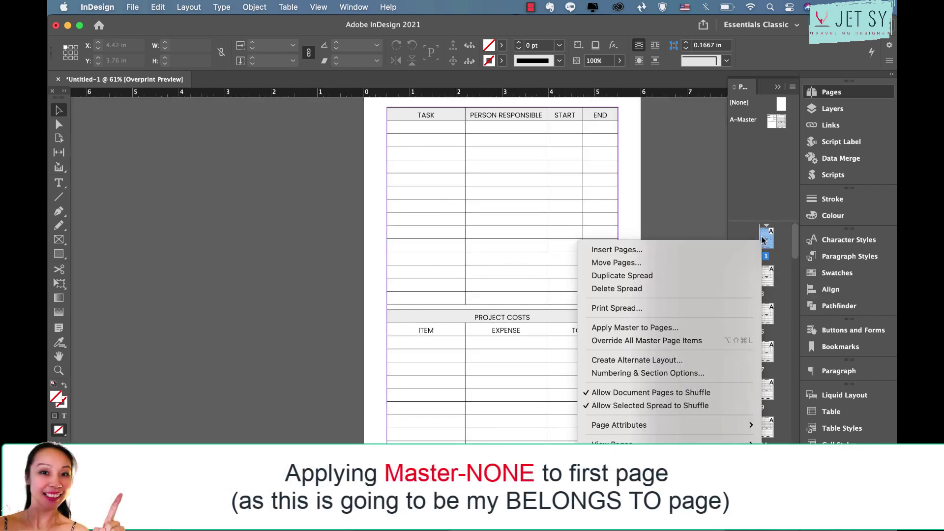
click(658, 330)
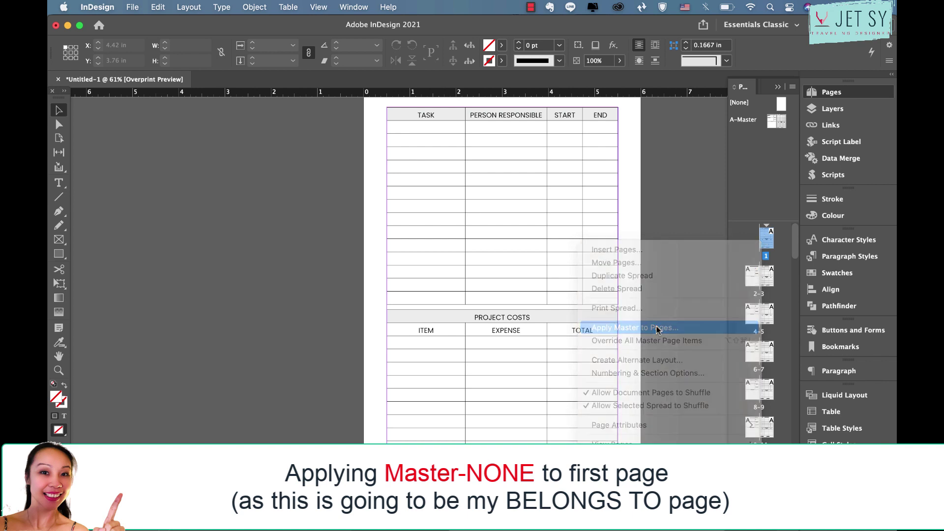
click(487, 264)
click(482, 275)
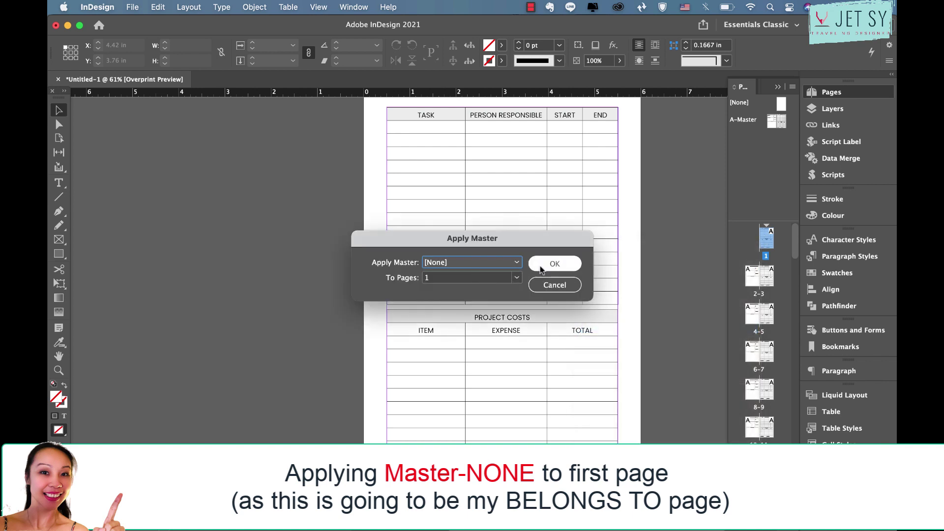
click(570, 263)
scroll(559, 262, right, 2)
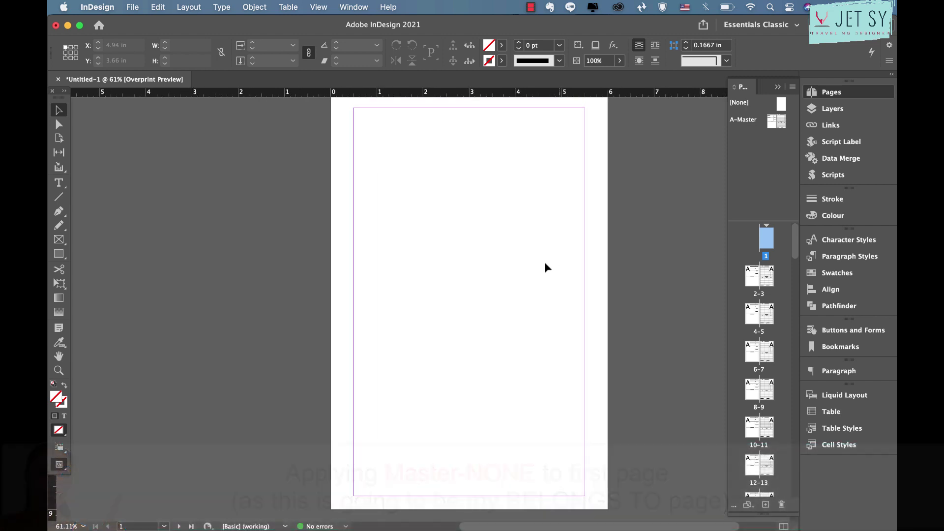
Add a text frame about 1.14 x 0.38 in reading THIS on page 1's upper half, using the TEXT character style and tracking 80
click(59, 182)
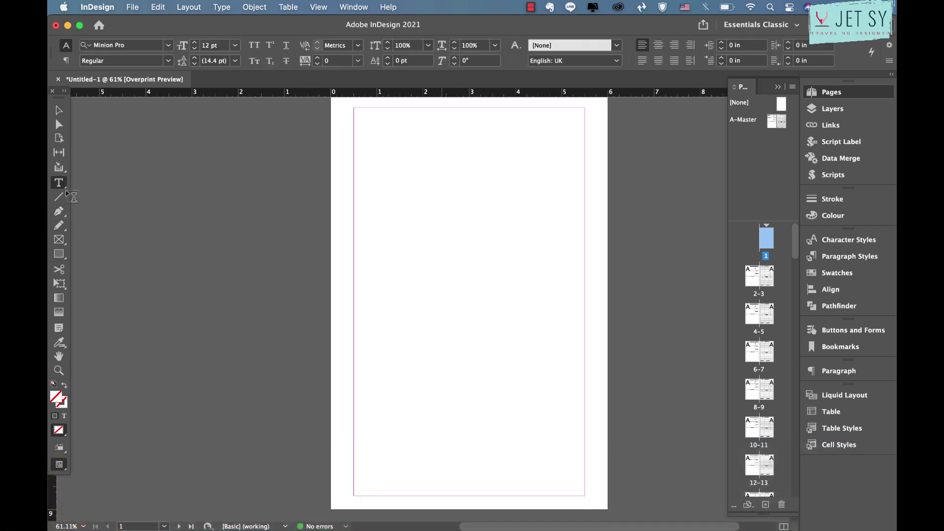
drag(447, 204, 495, 224)
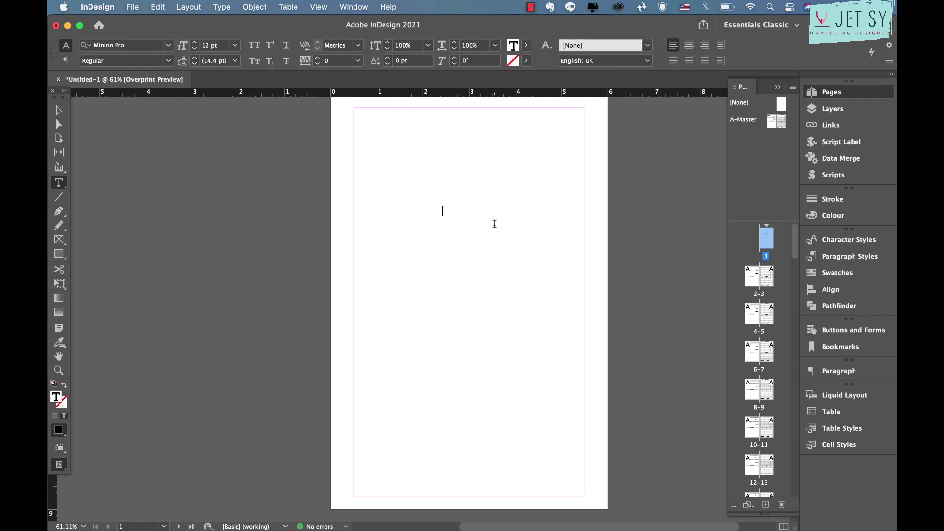
text(THIS)
key(super+a)
click(855, 238)
click(706, 275)
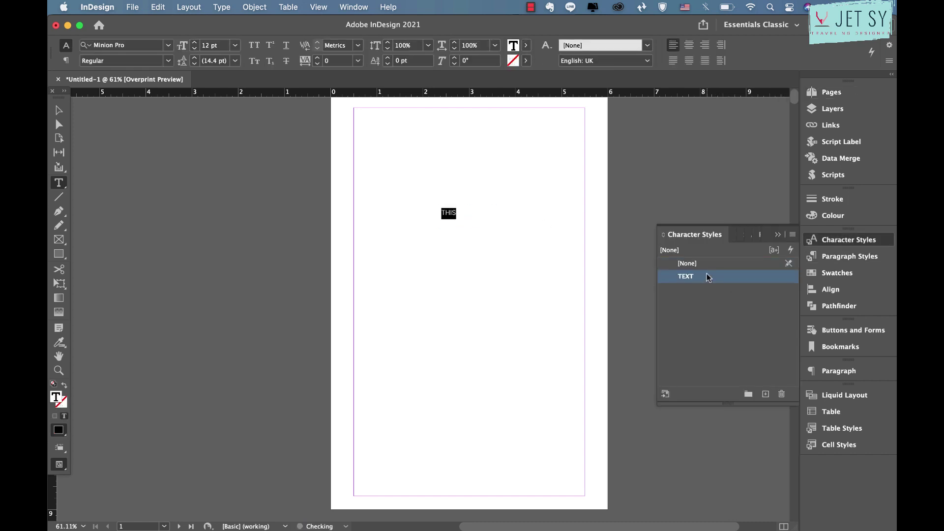
click(317, 58)
click(58, 110)
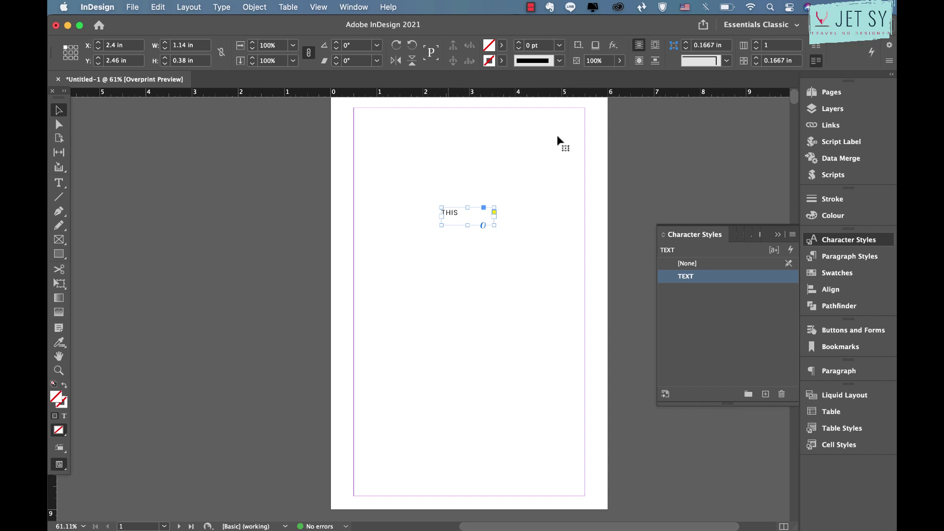
Centre-align the word THIS within its text frame
double_click(461, 212)
double_click(450, 212)
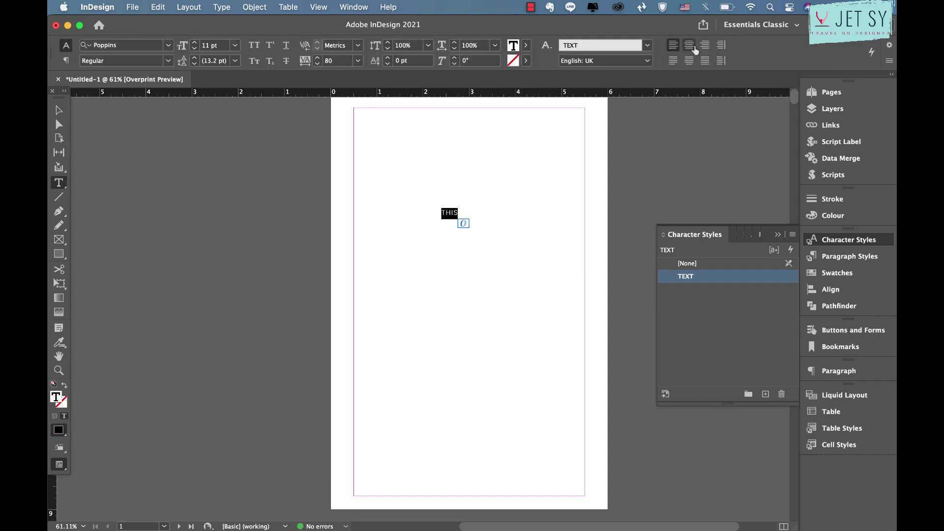
click(59, 110)
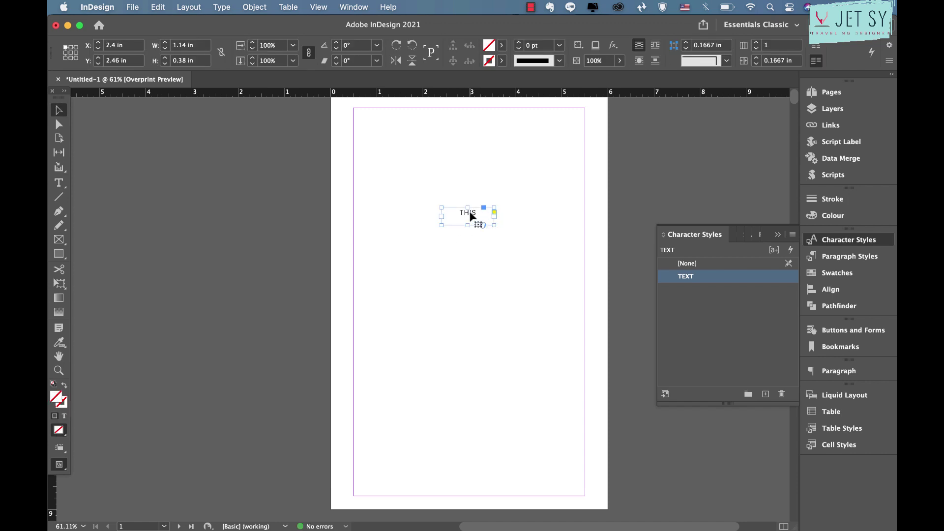
Duplicate the THIS text frame below the original and change the copy's text to BELONGS TO:
drag(470, 215, 472, 257)
double_click(467, 256)
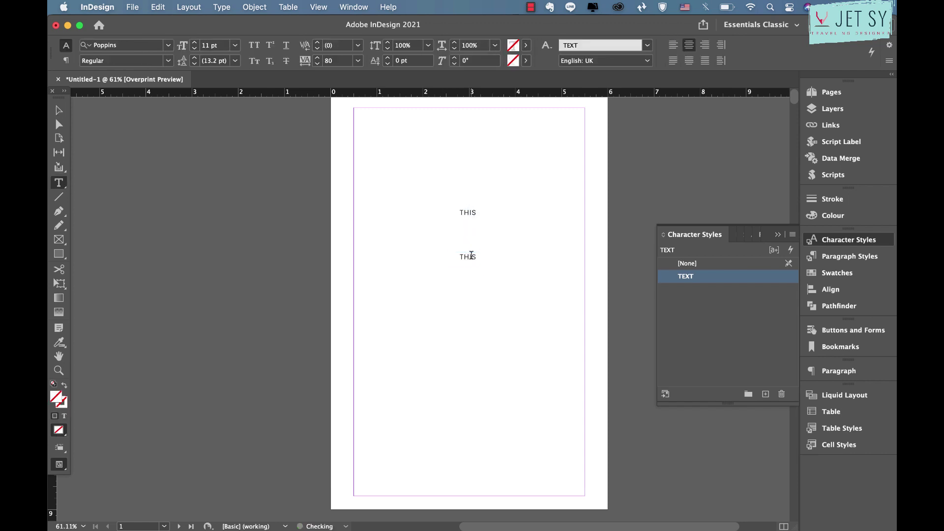
double_click(467, 256)
text(BELONGS TO:)
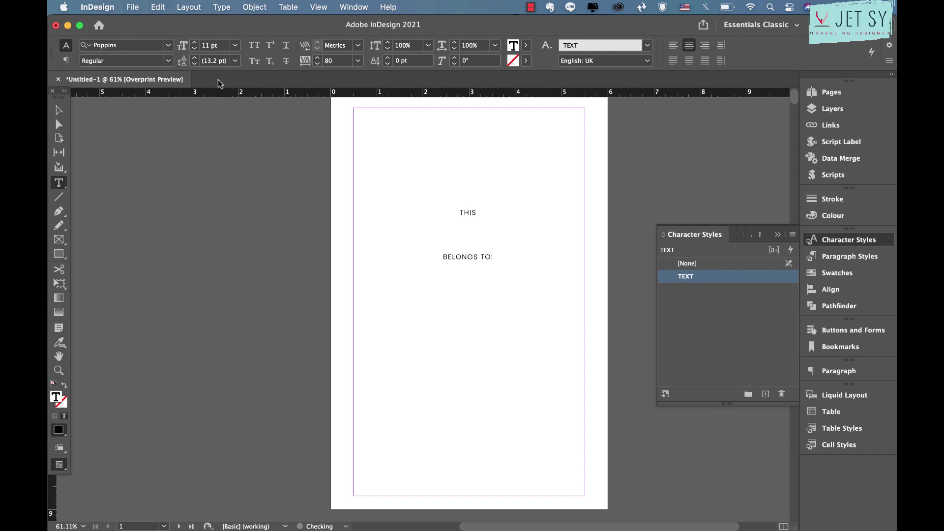
click(58, 110)
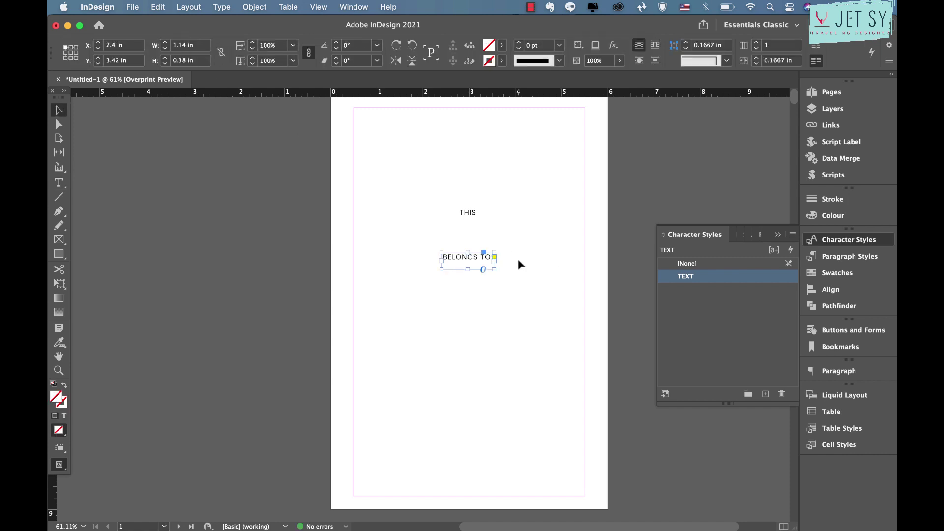
Centre the THIS and BELONGS TO: frames horizontally on page 1, one above the other
mouse_move(475, 249)
mouse_down()
mouse_move(477, 212)
mouse_move(468, 213)
mouse_move(479, 211)
mouse_move(459, 211)
mouse_move(487, 206)
mouse_move(487, 259)
mouse_move(507, 262)
mouse_move(485, 259)
mouse_up()
click(516, 215)
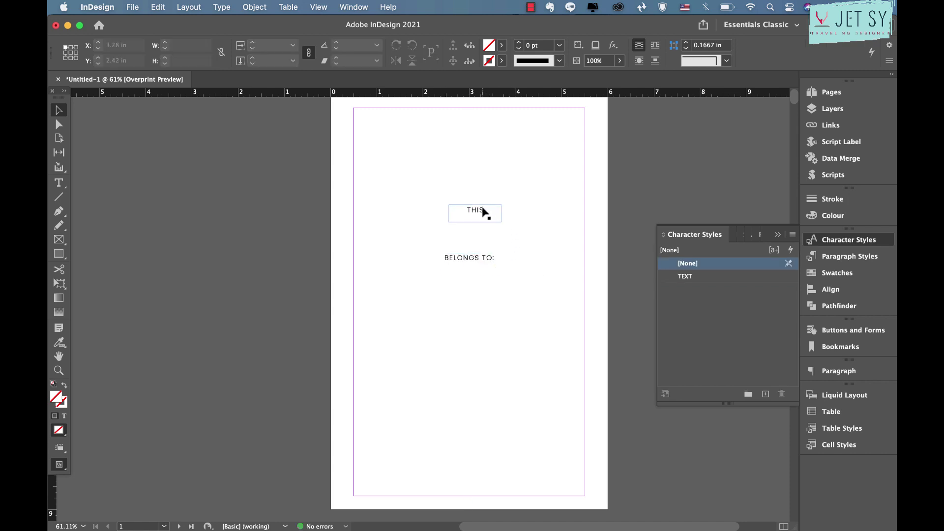
drag(483, 211, 476, 211)
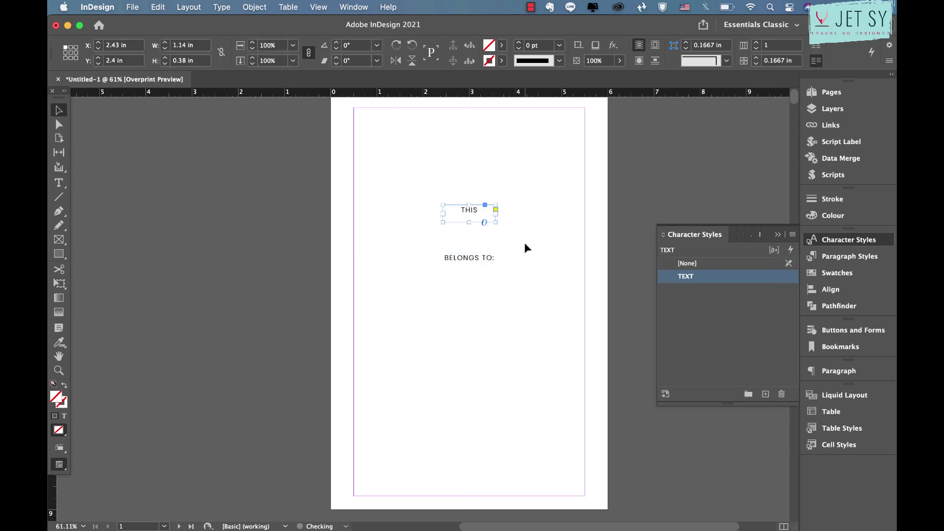
Add the text Project Planner in a new frame between THIS and BELONGS TO:, set in the Mondevilla font
key(t)
drag(411, 222, 549, 248)
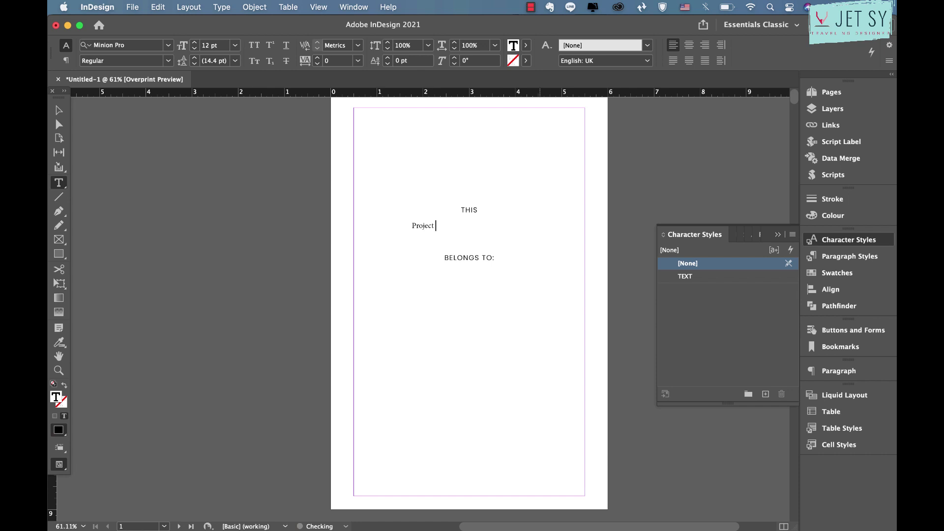
key(super+a)
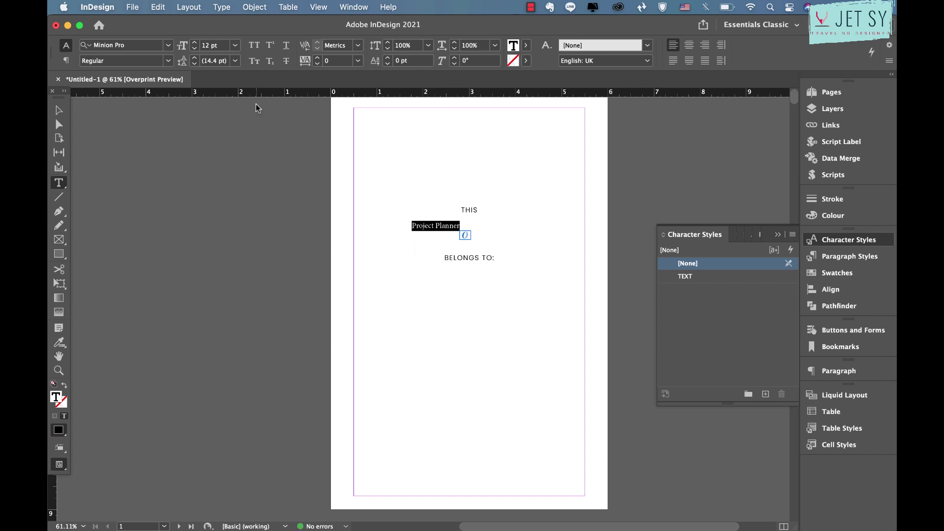
click(148, 45)
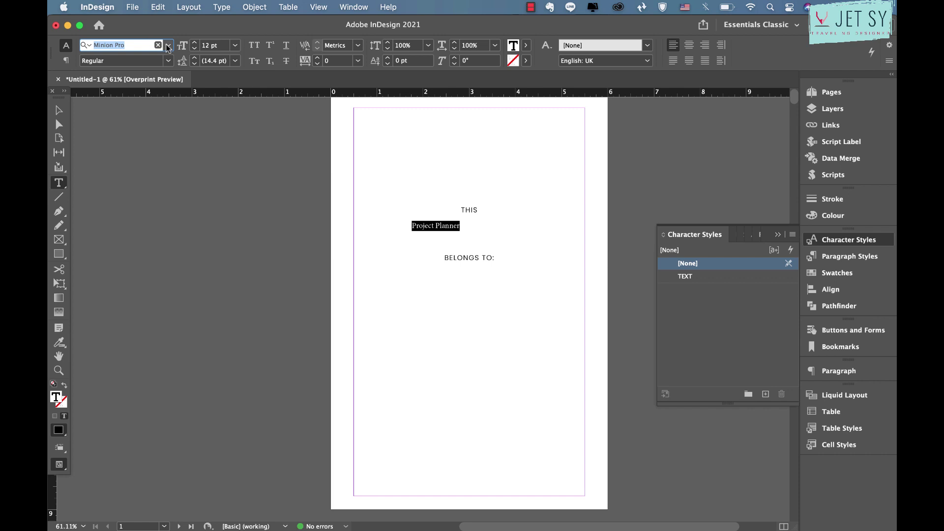
click(168, 46)
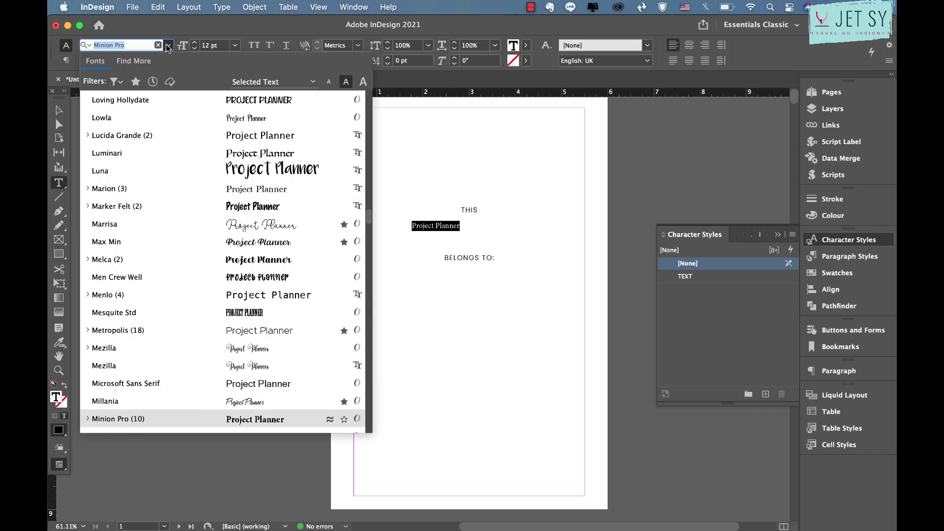
scroll(237, 273, down, 10)
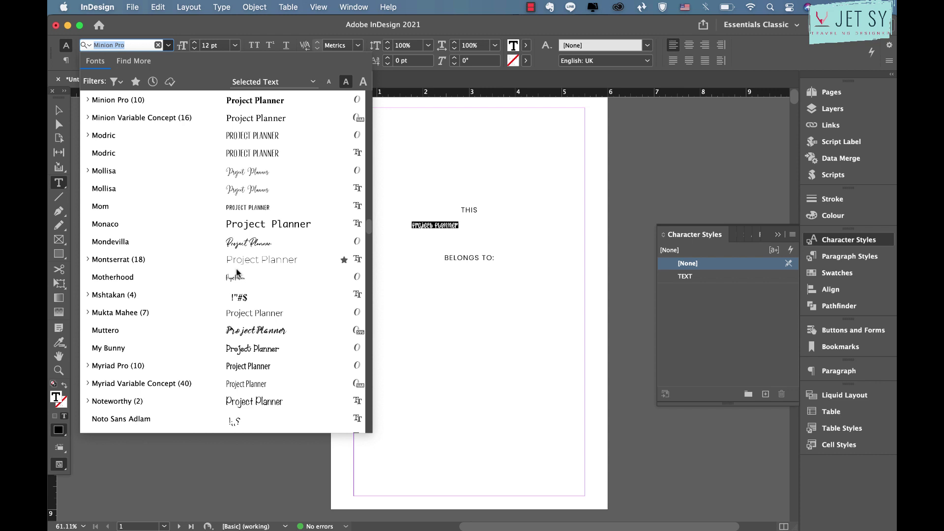
click(258, 238)
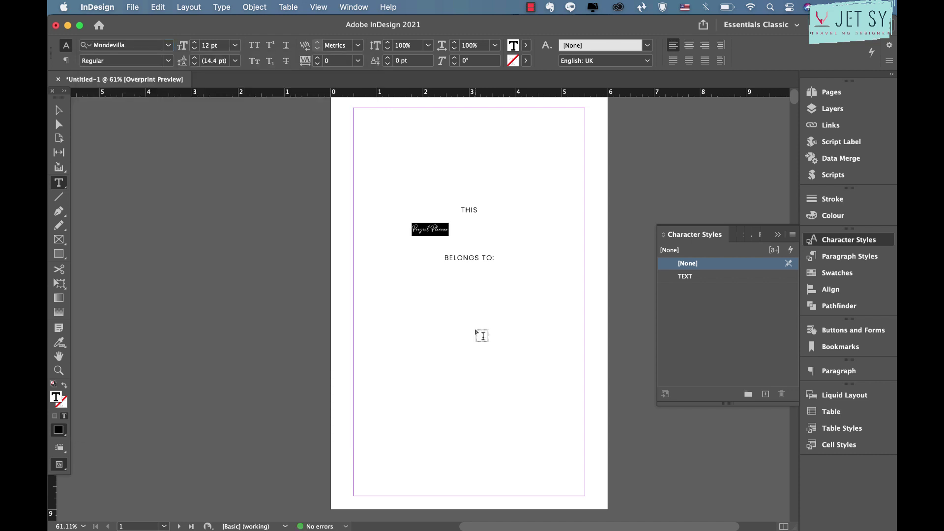
Set the Project Planner text size to 36 pt
click(236, 47)
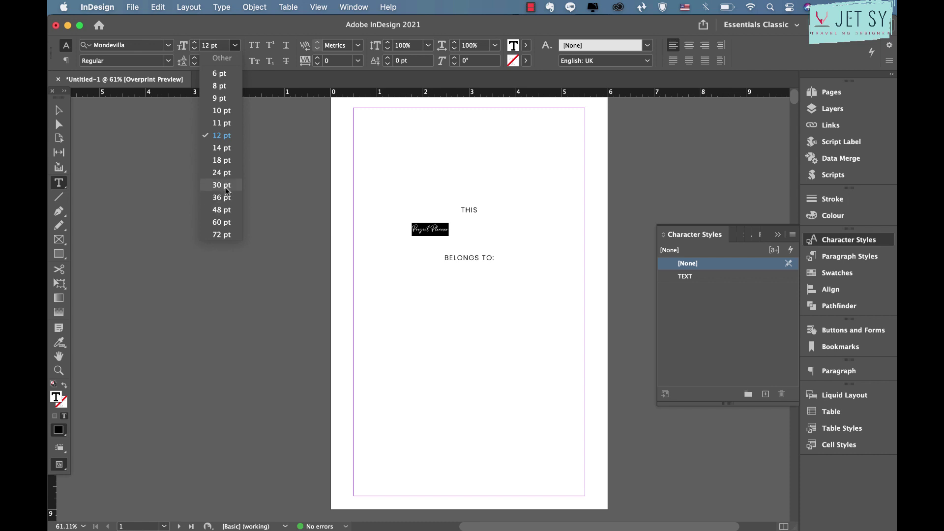
click(226, 189)
click(237, 47)
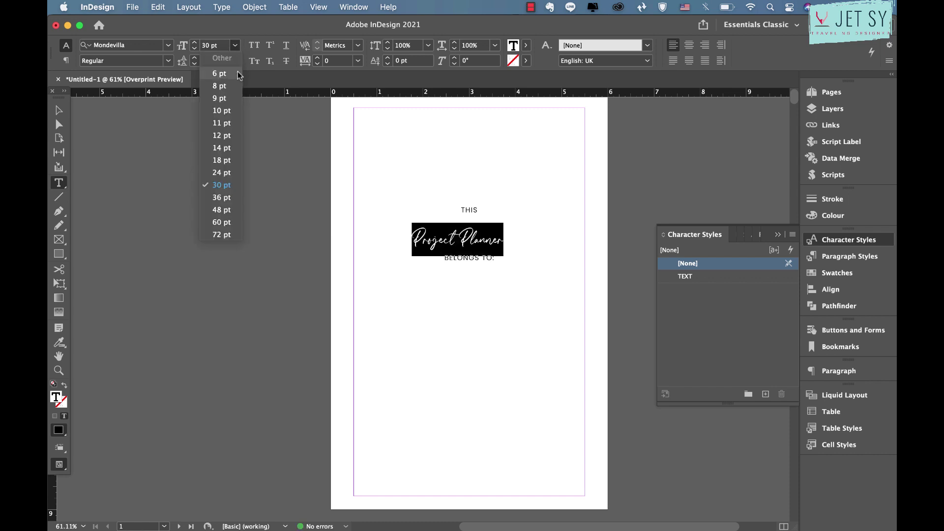
click(229, 206)
Fit the Project Planner frame to its text and centre it on the page between THIS and BELONGS TO:
click(58, 110)
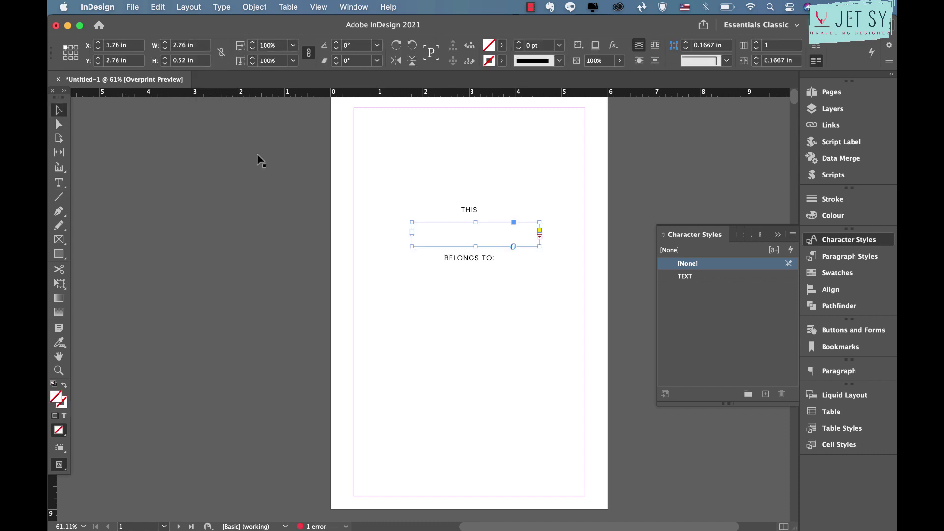
drag(539, 247, 597, 331)
key(super+alt+c)
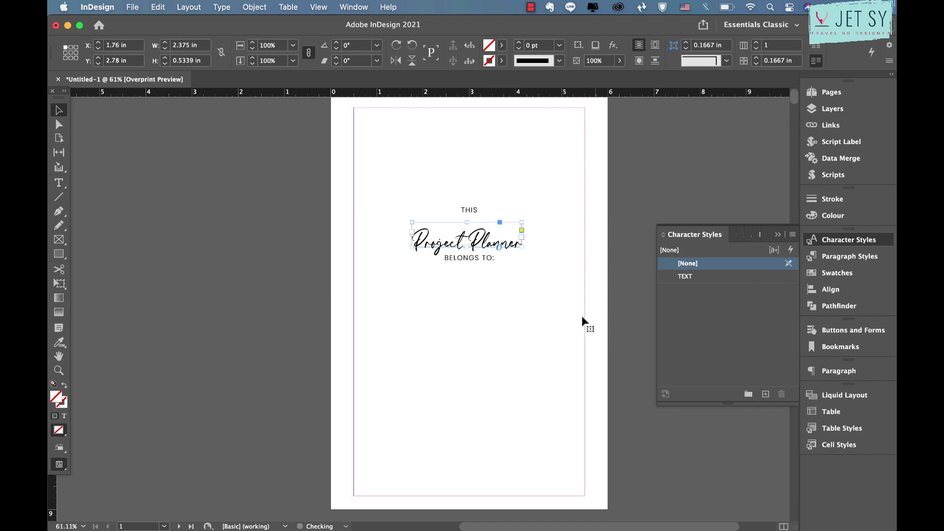
drag(500, 242, 472, 227)
click(554, 319)
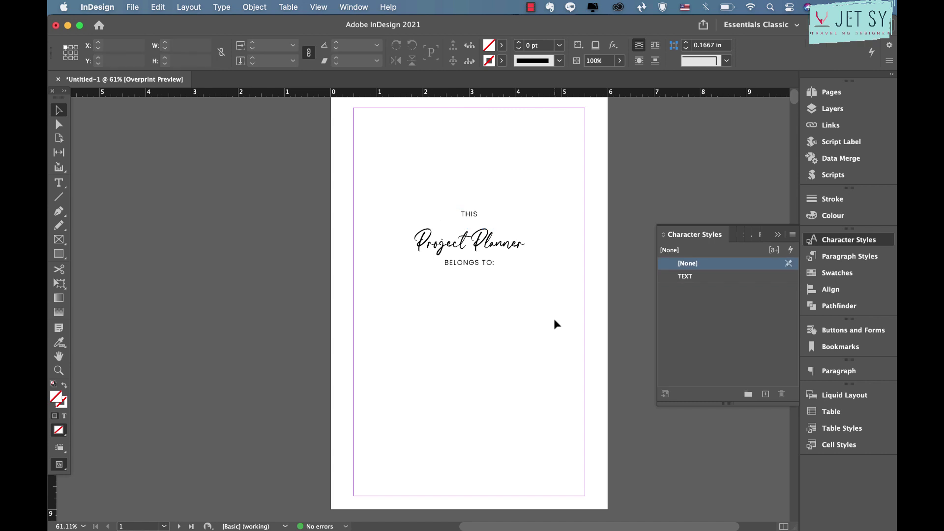
Draw a rectangle about 2.59 x 0.66 in below BELONGS TO: and fill it with a light tint of Black
key(m)
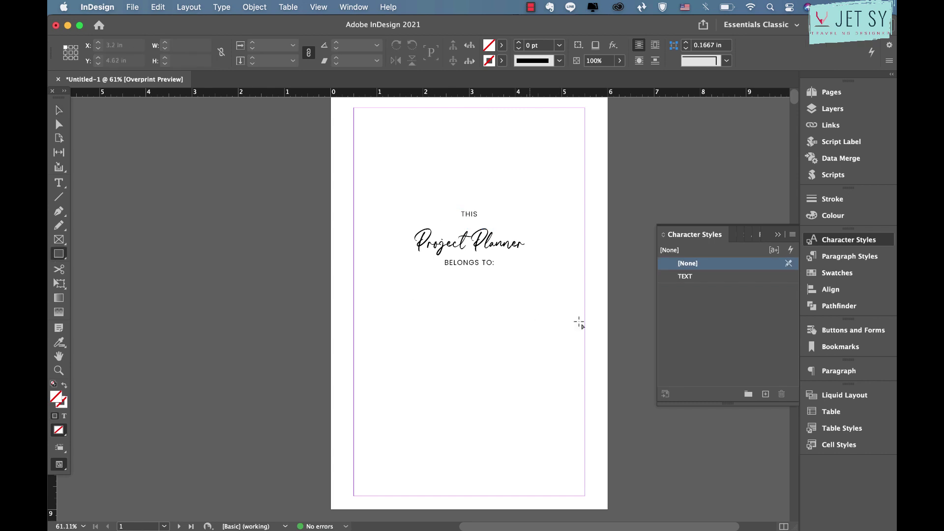
drag(411, 284, 531, 313)
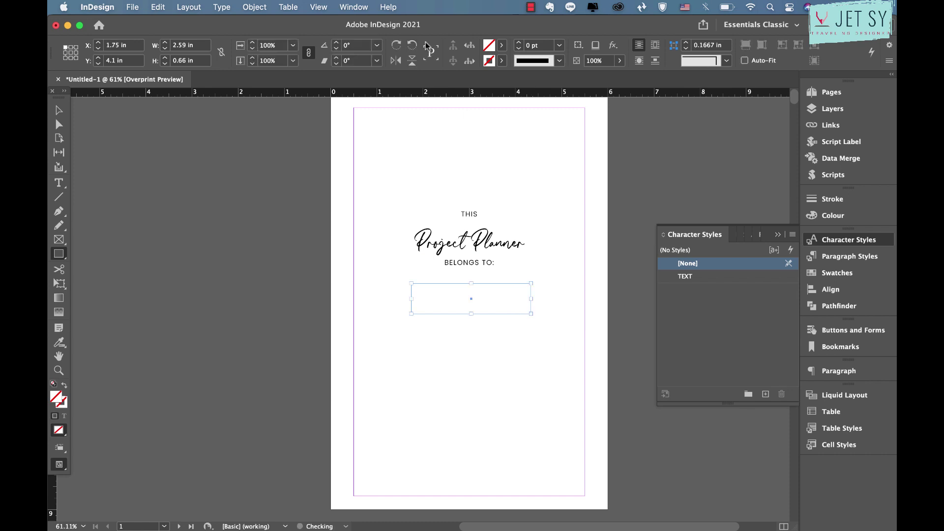
click(502, 47)
click(418, 120)
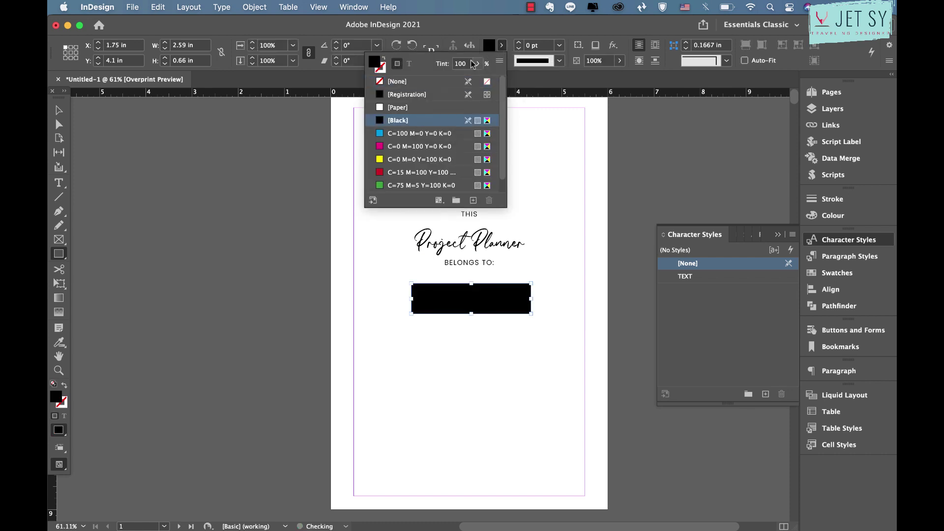
click(470, 63)
key(Return)
Centre the grey rectangle horizontally on the page beneath BELONGS TO:
click(58, 111)
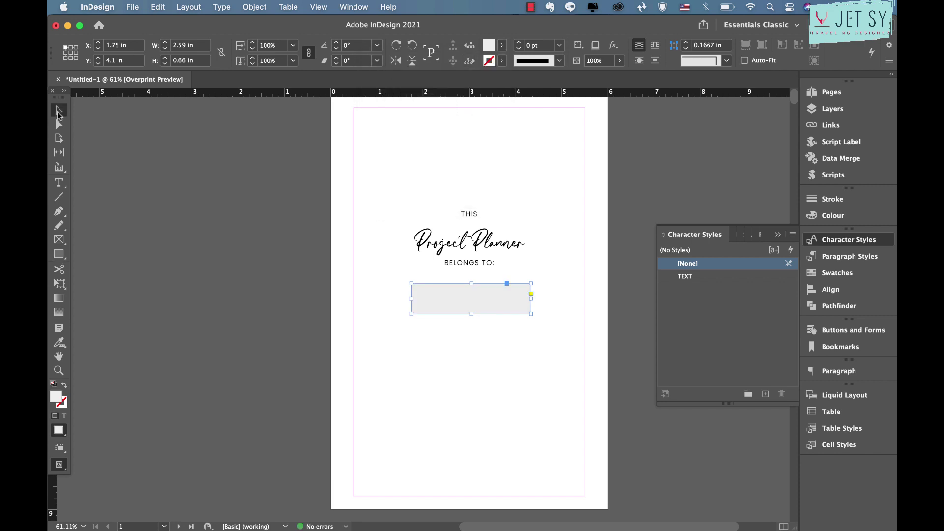
mouse_move(479, 296)
mouse_down()
mouse_move(448, 297)
mouse_move(476, 298)
mouse_up()
click(572, 217)
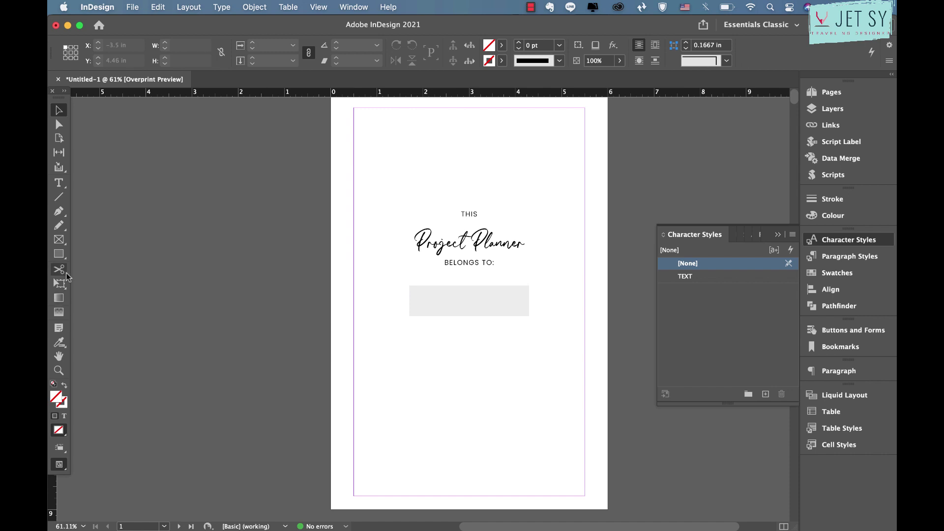
Draw a 5 x 8.4 in border rectangle along page 1's margins with a 0.5 pt stroke
click(58, 254)
drag(353, 106, 585, 497)
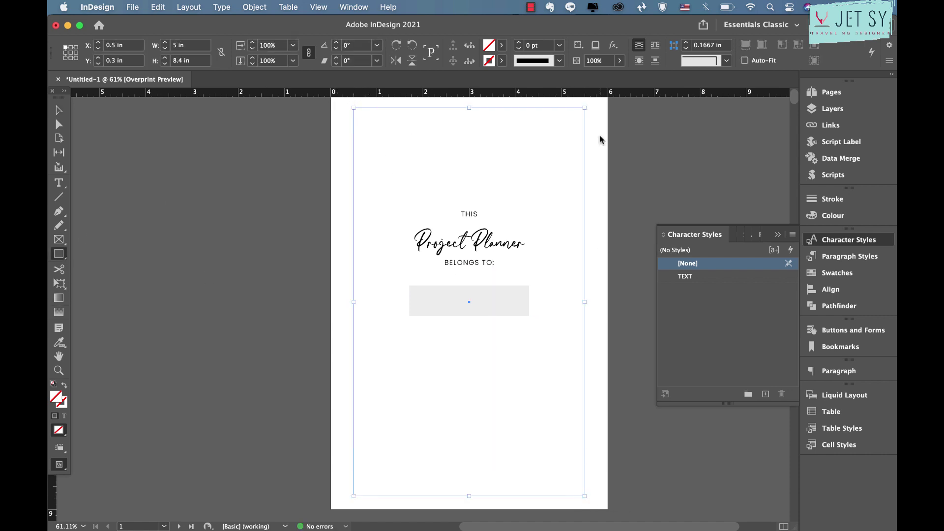
click(558, 45)
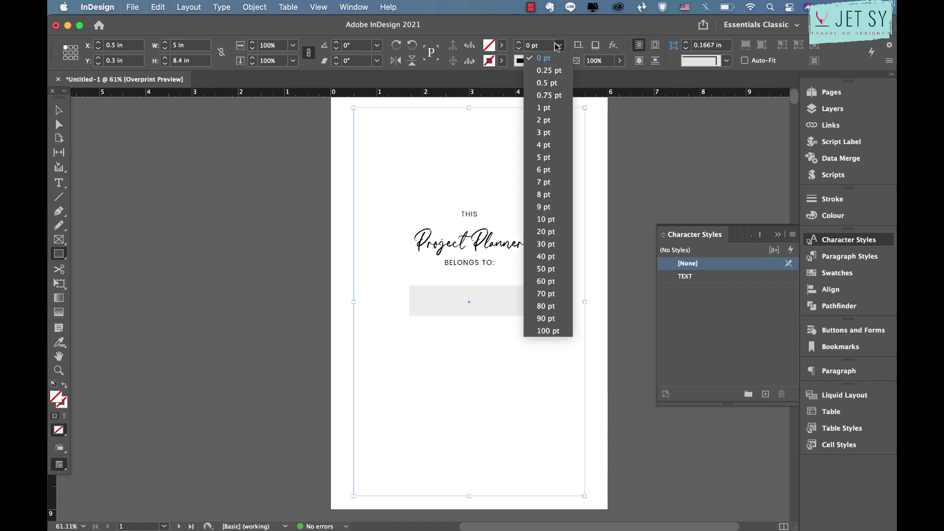
click(553, 82)
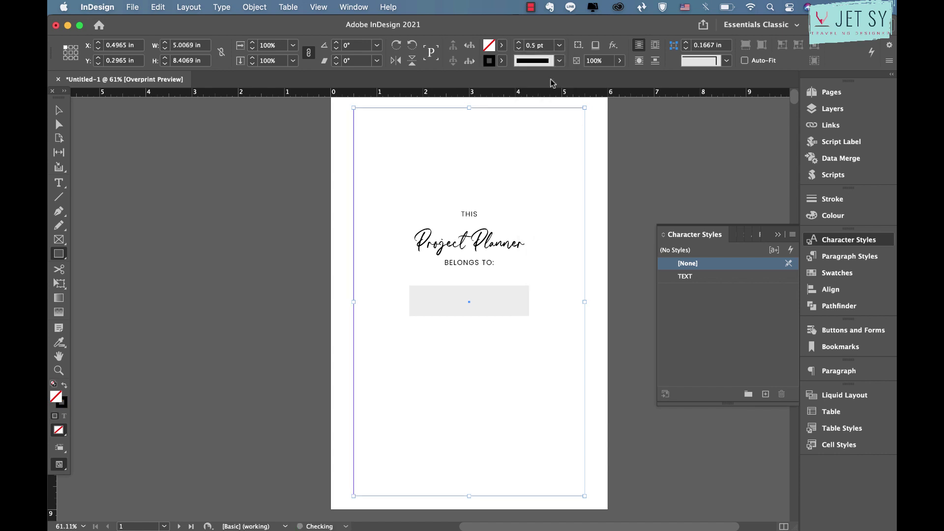
Apply the Fancy corner style to page 1's border rectangle and deselect it to view the result
click(726, 60)
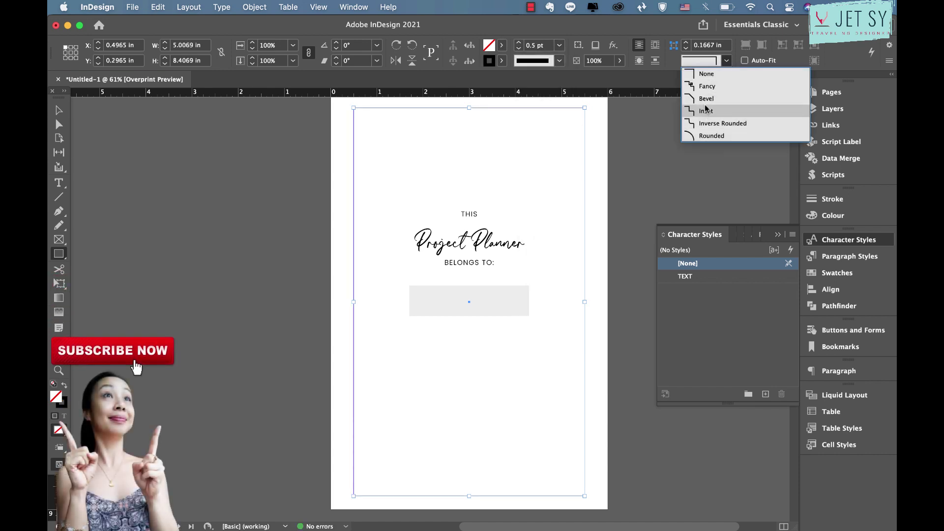
click(707, 87)
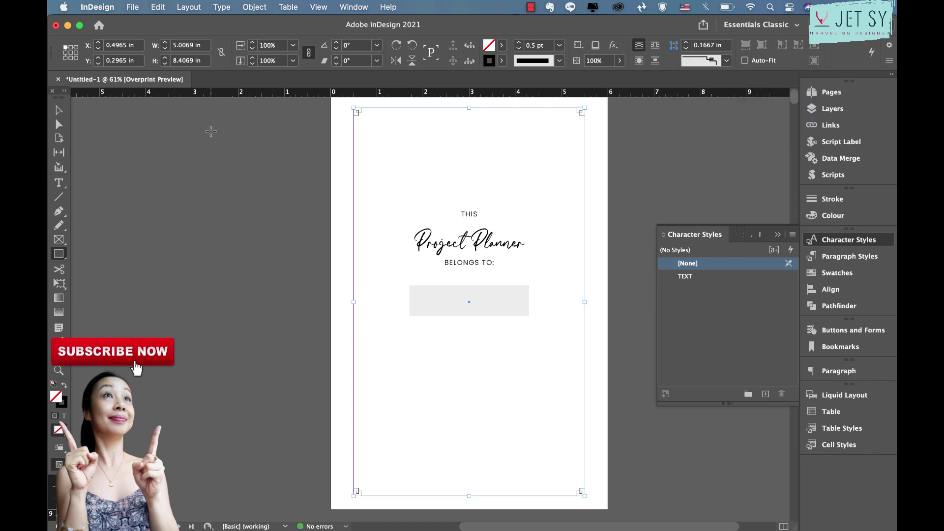
key(v)
click(613, 169)
key(w)
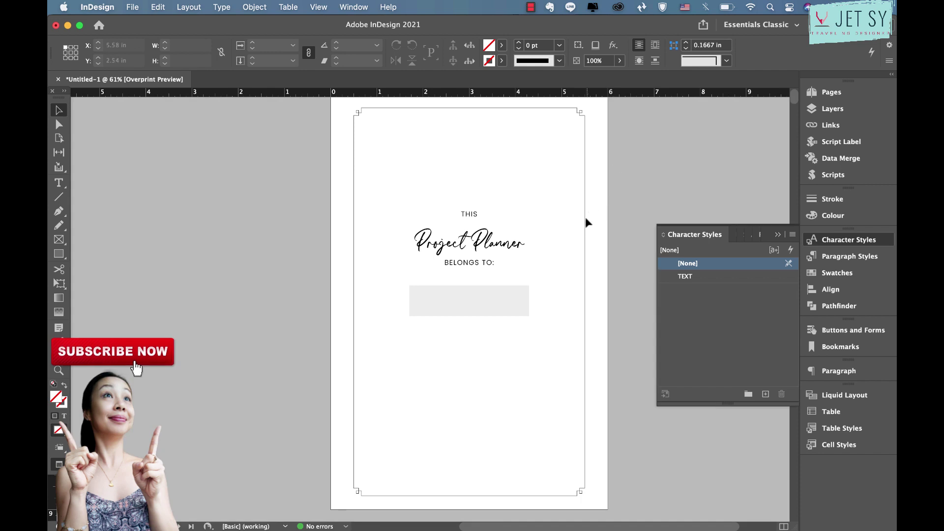
Widen the grey rectangle below BELONGS TO: on both sides to about 3.32 in, and collapse the character styles list
click(449, 309)
drag(409, 297, 395, 298)
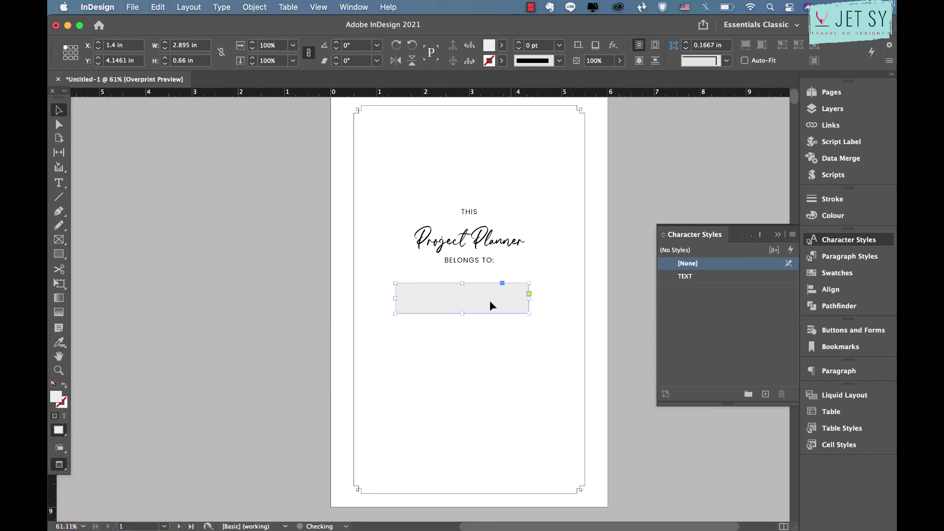
drag(529, 298, 508, 308)
click(777, 235)
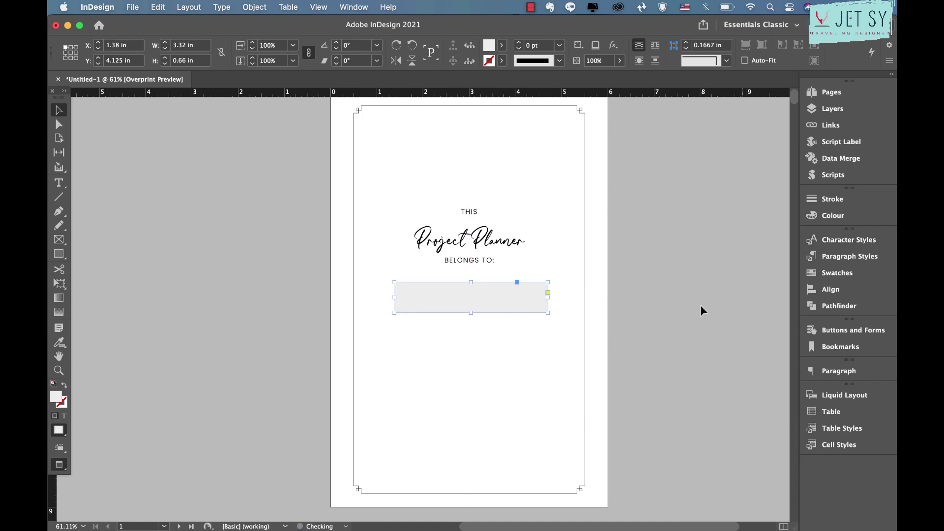
Review the planner spreads following the title page and the page thumbnails to check the master layout throughout the document
right_click(630, 357)
click(615, 358)
scroll(615, 358, down, 5)
scroll(616, 358, down, 10)
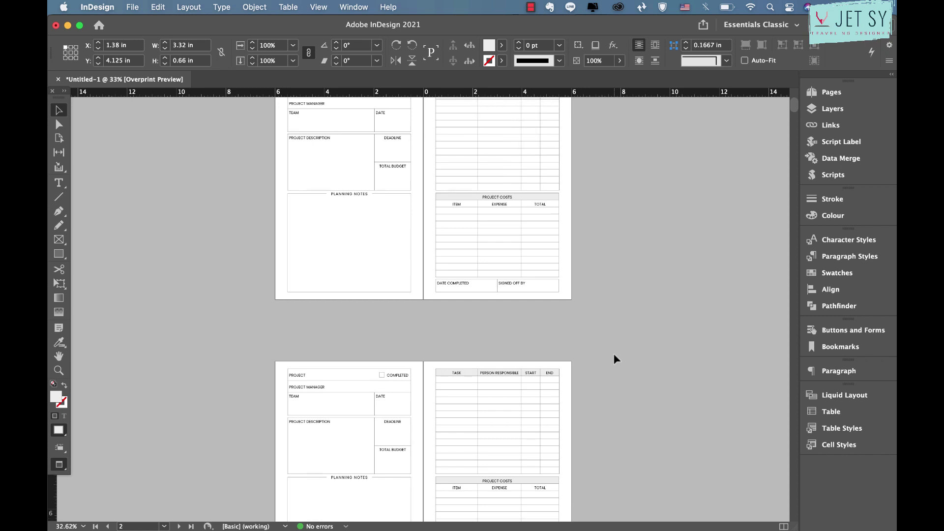
scroll(616, 359, down, 5)
scroll(616, 359, down, 10)
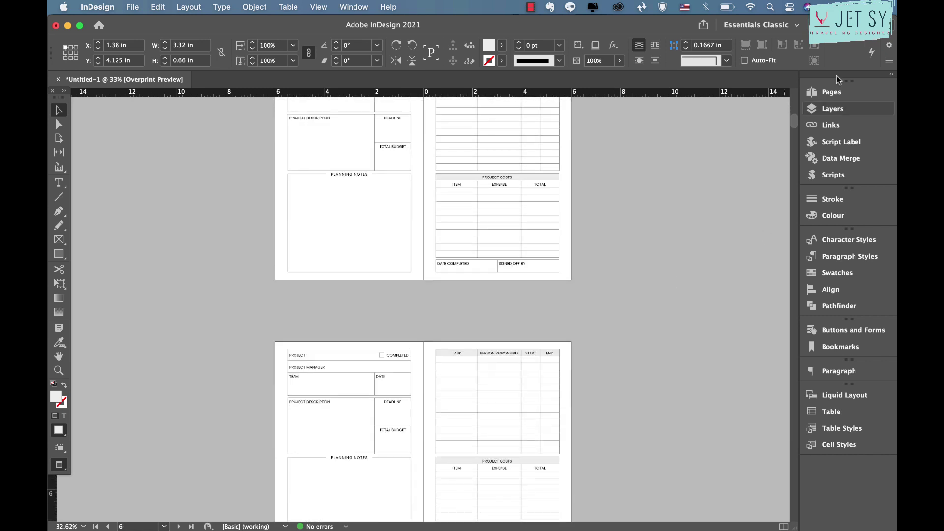
click(831, 92)
scroll(762, 375, down, 20)
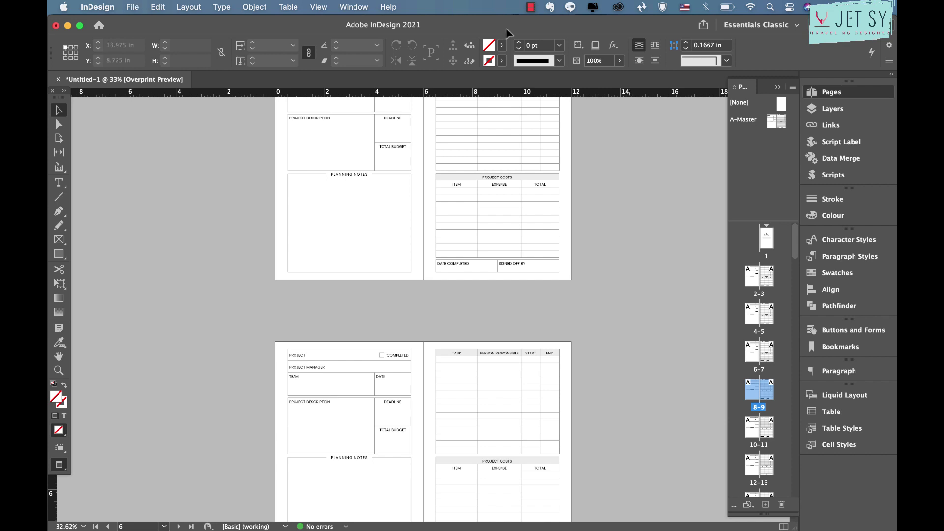
scroll(629, 294, up, 5)
scroll(629, 294, down, 4)
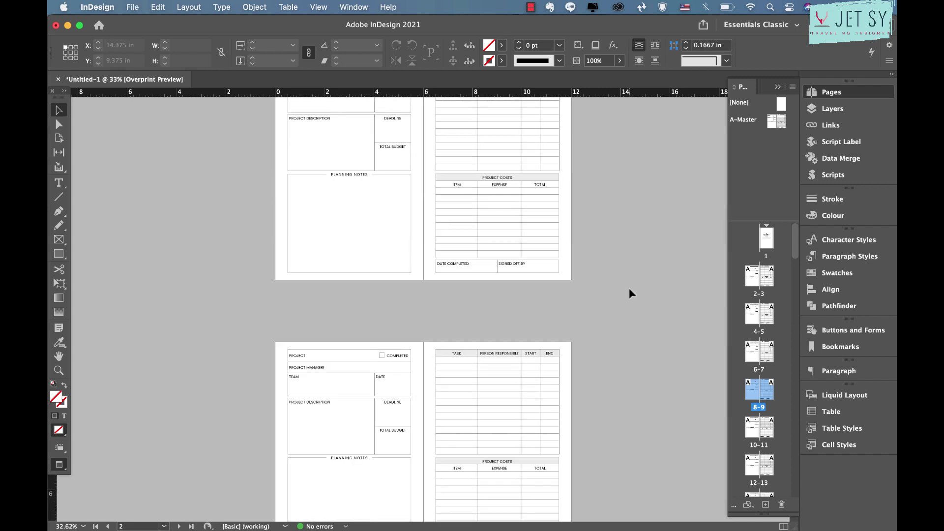
scroll(629, 294, up, 1)
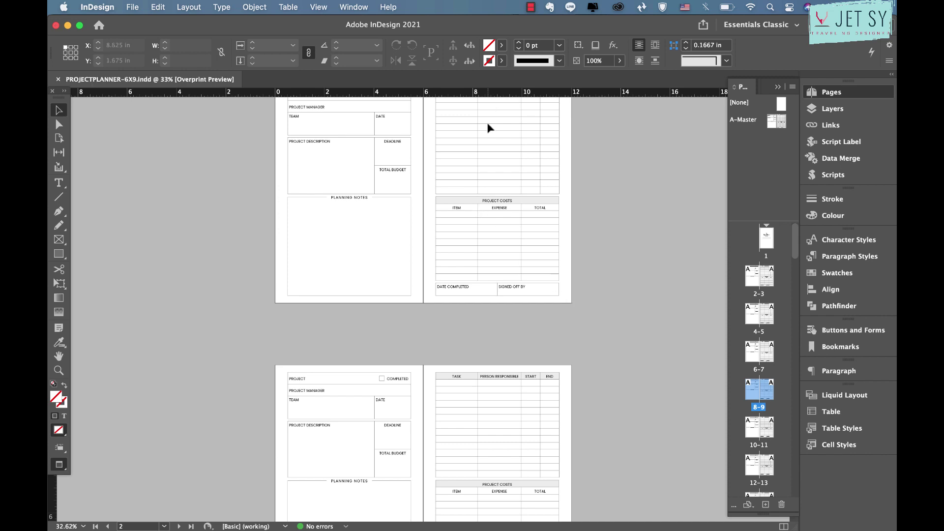
Start an Adobe PDF (Print) export named PROJECTPLANNER-6X9-110p in the PLANNERS folder
key(super+e)
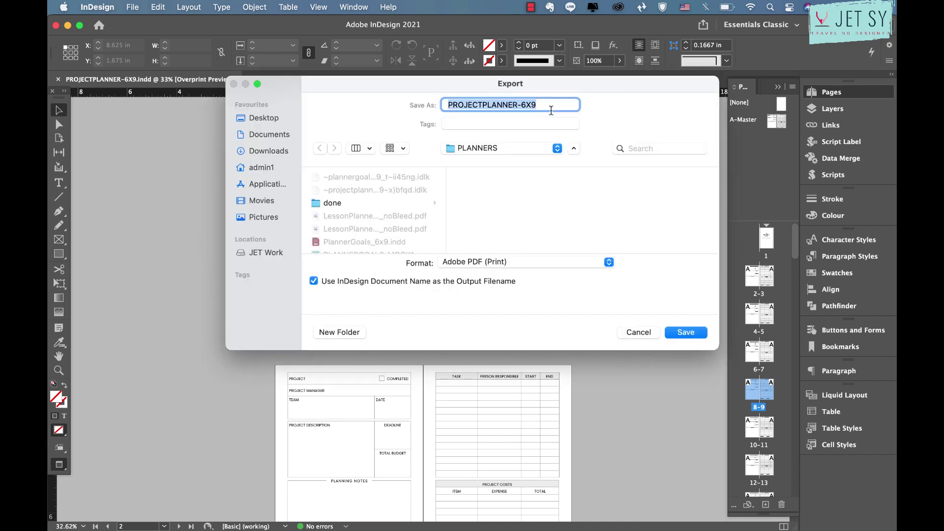
click(556, 105)
text(-110p)
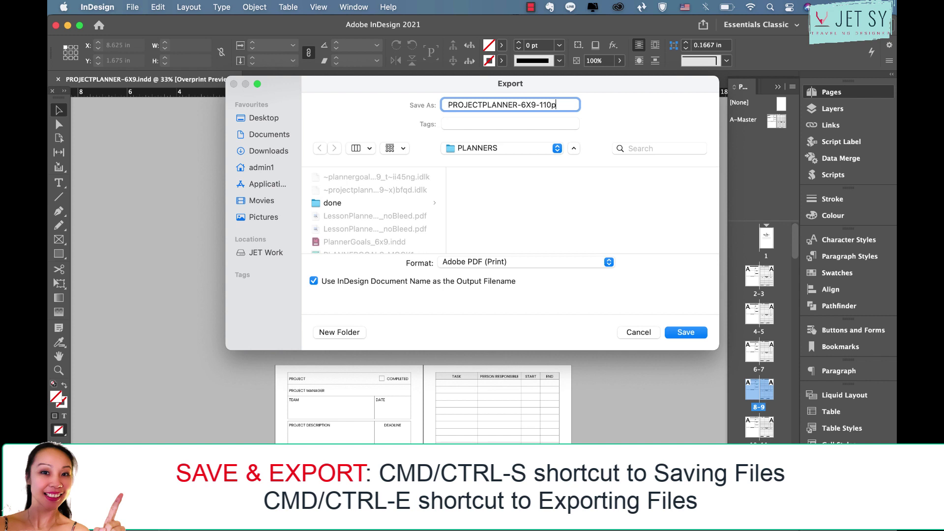
click(700, 330)
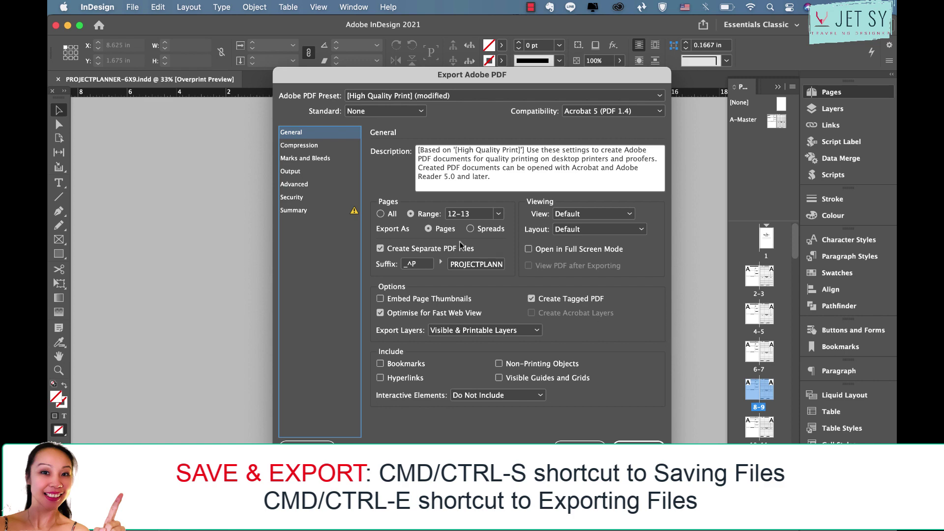
Export all pages into one PDF, with the creation of separate PDF files turned off
click(381, 214)
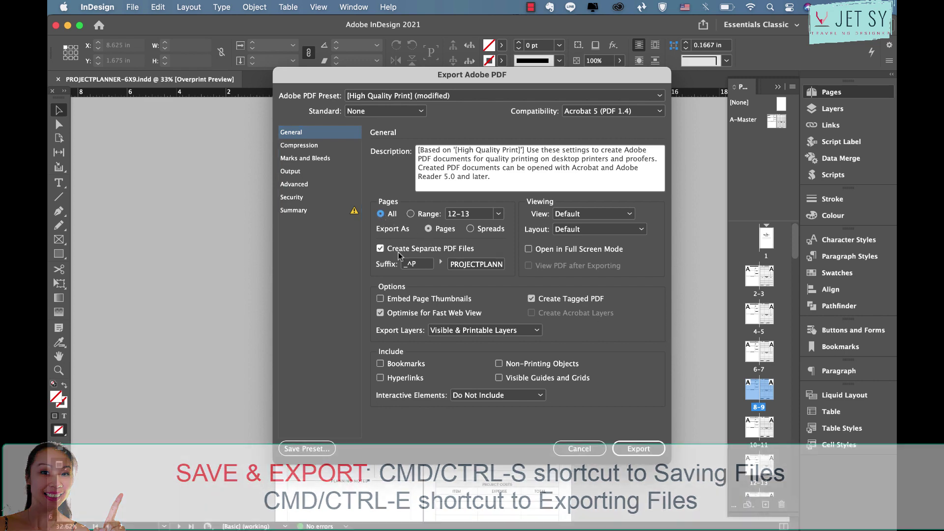
click(380, 249)
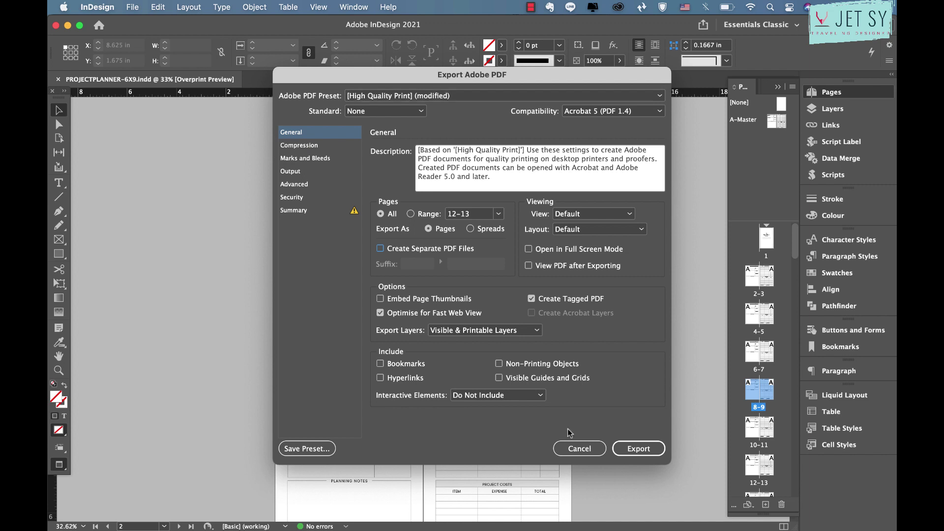
click(641, 451)
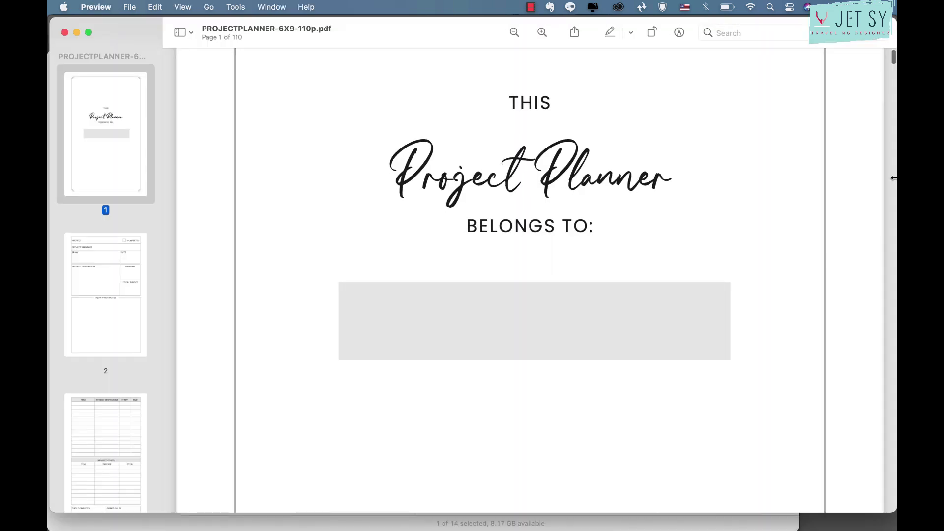
Look through the exported PDF in Preview, checking the title page and the project planner pages after it
scroll(675, 282, down, 10)
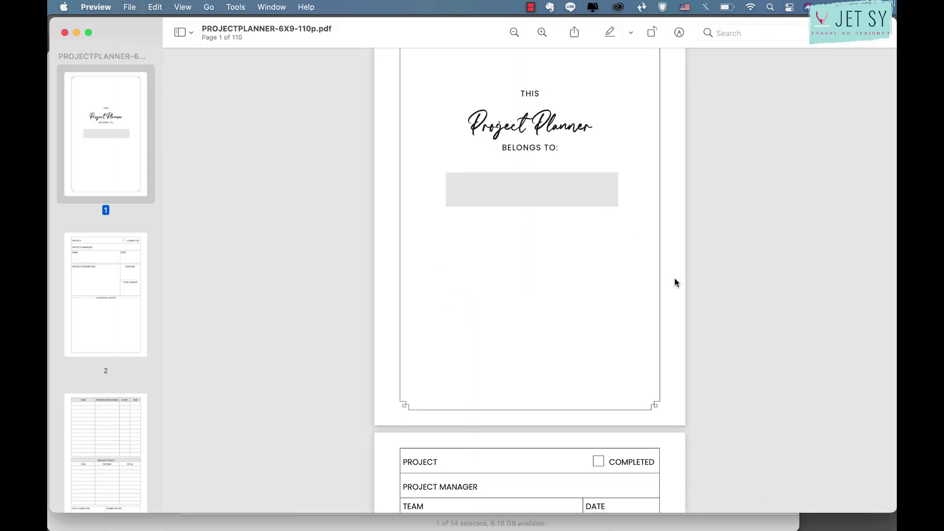
scroll(675, 282, down, 15)
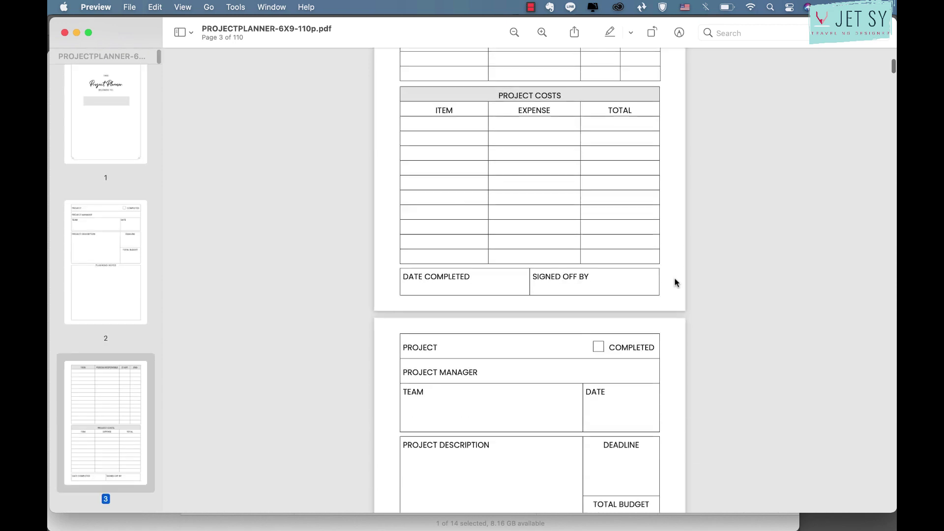
scroll(675, 282, down, 8)
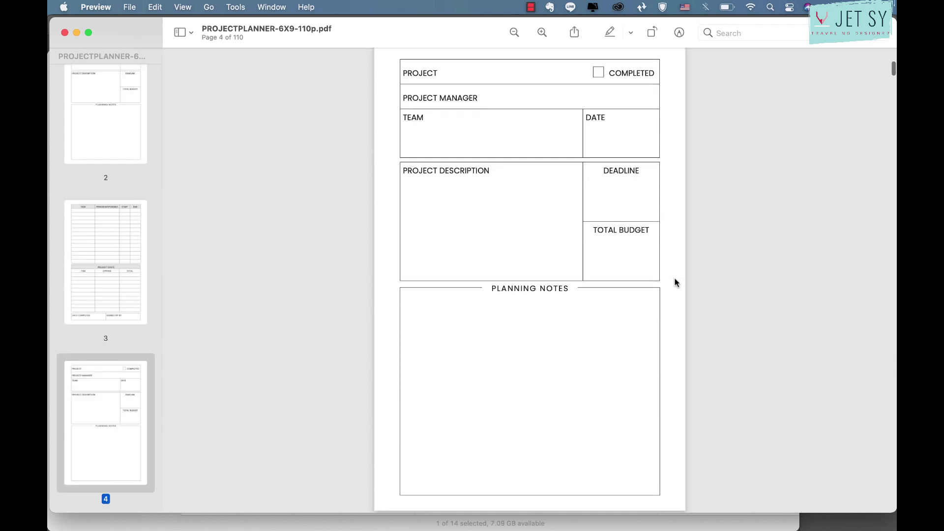
scroll(675, 282, down, 12)
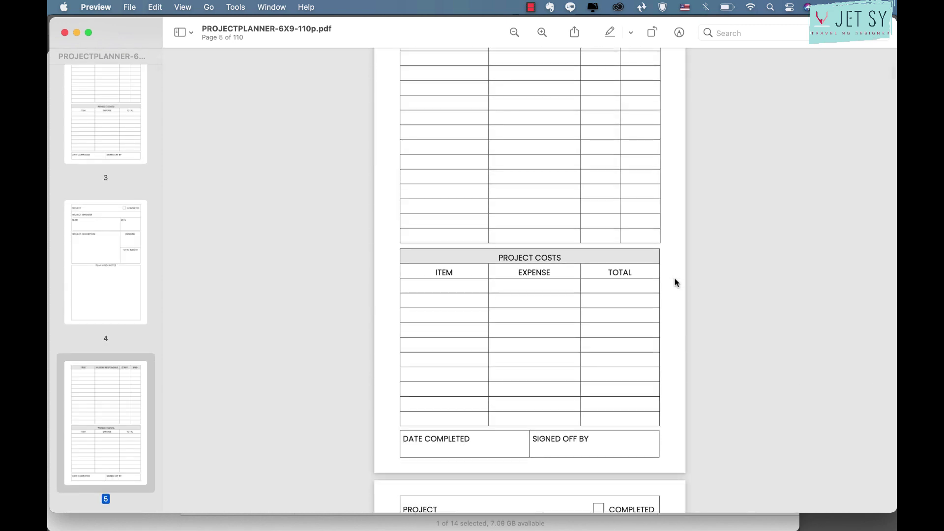
scroll(675, 282, down, 2)
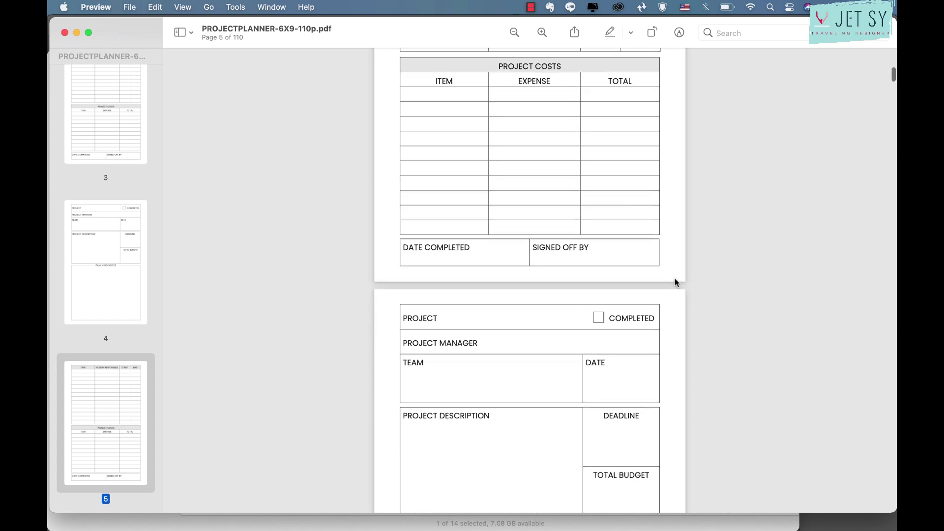
scroll(675, 282, down, 14)
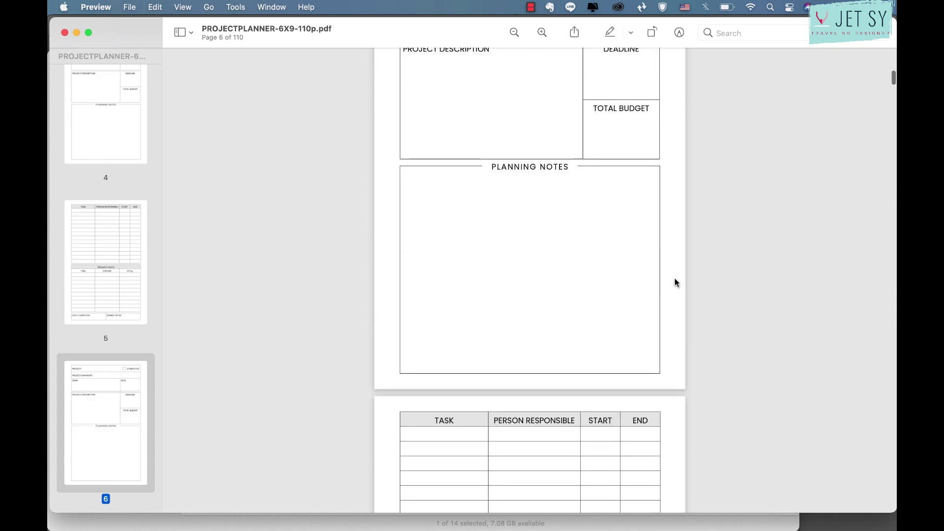